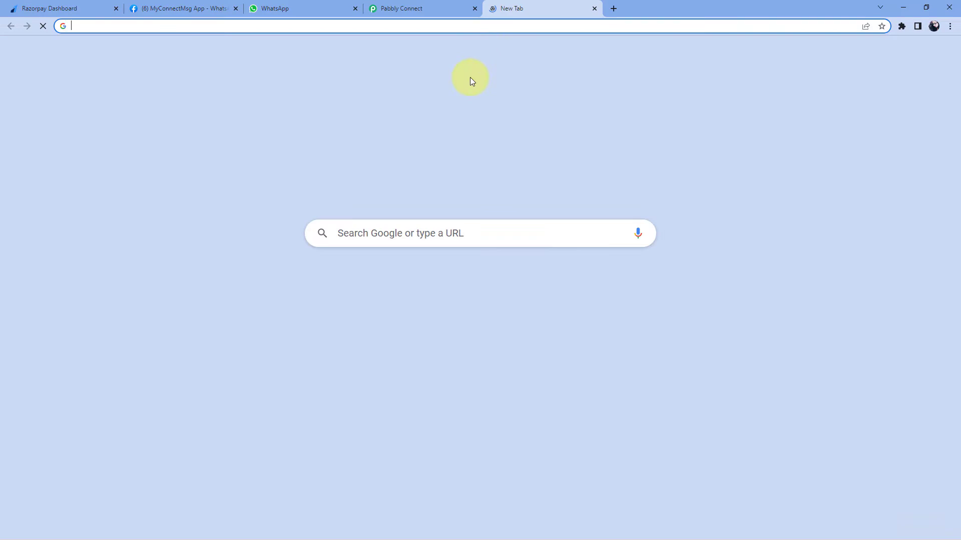
Load pabbly.com/connect, then close that tab to get back to the dashboard
{"action": "type", "text": "pabb"}
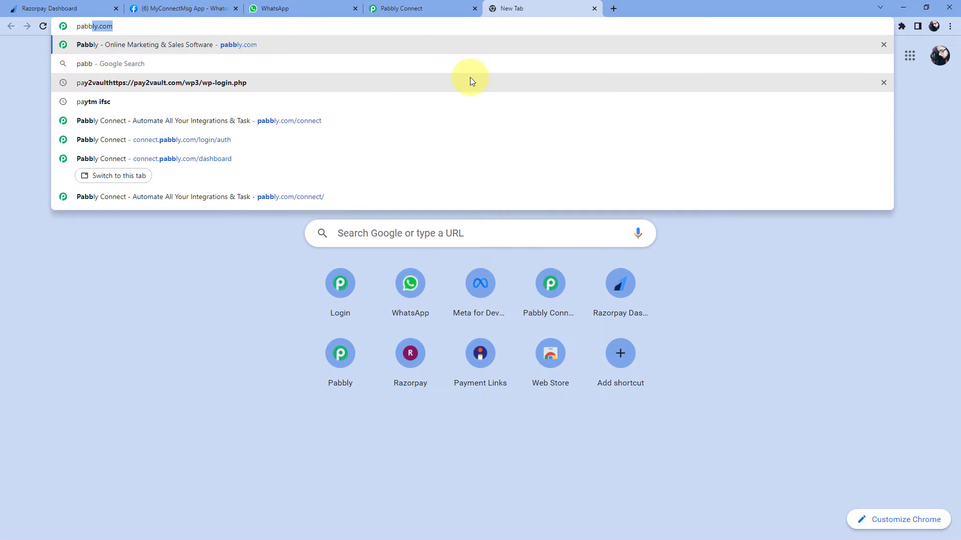
{"action": "type", "text": "ly.com"}
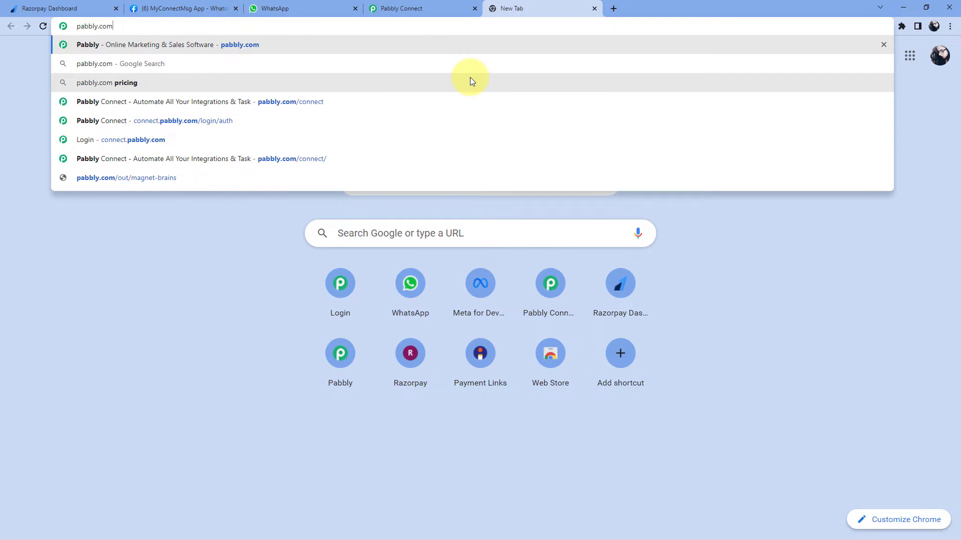
{"action": "type", "text": "/connect"}
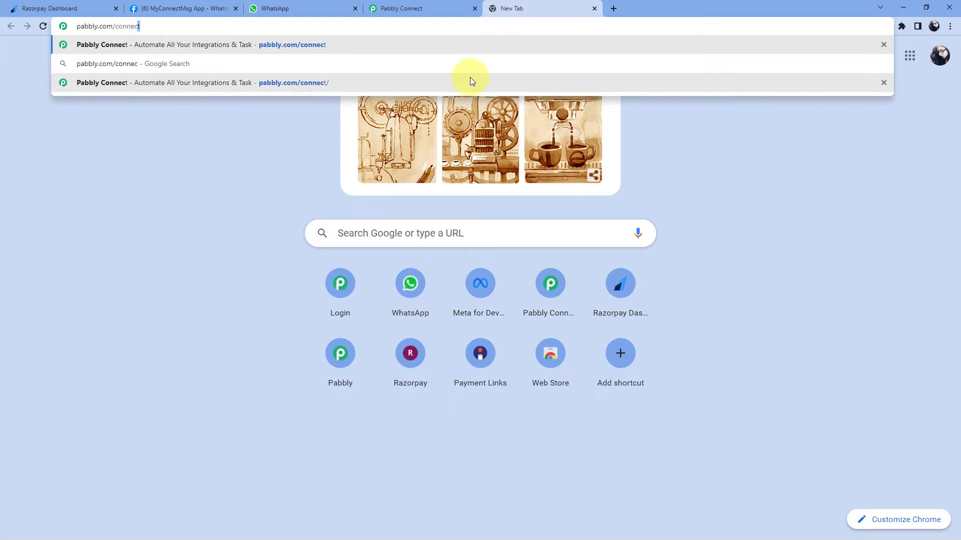
{"action": "key", "text": "Return"}
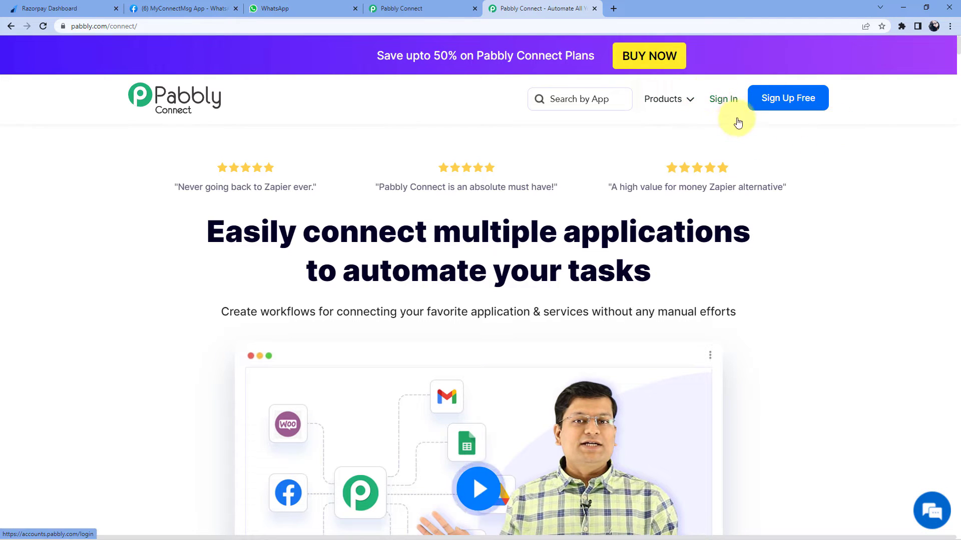
{"action": "mouse_move", "coordinate": [654, 7]}
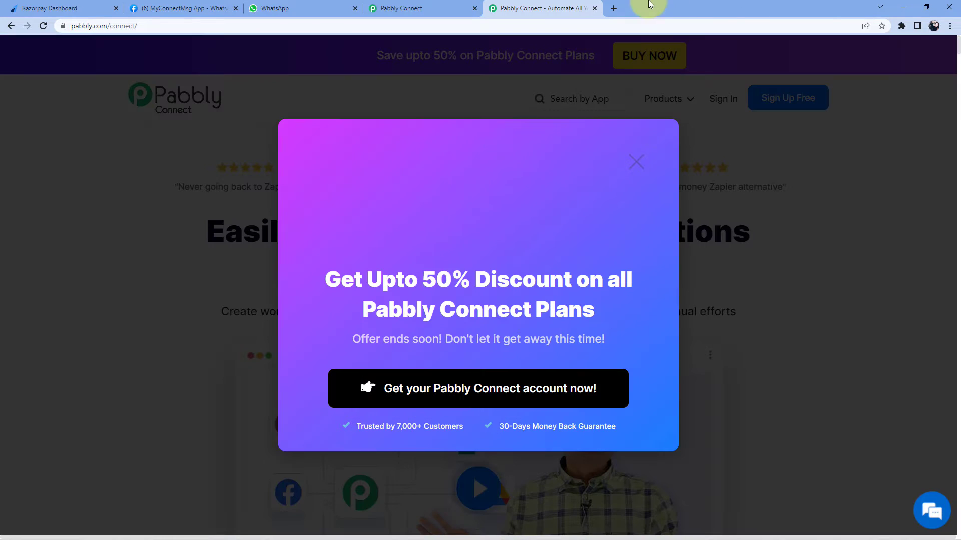
{"action": "left_click", "coordinate": [595, 9]}
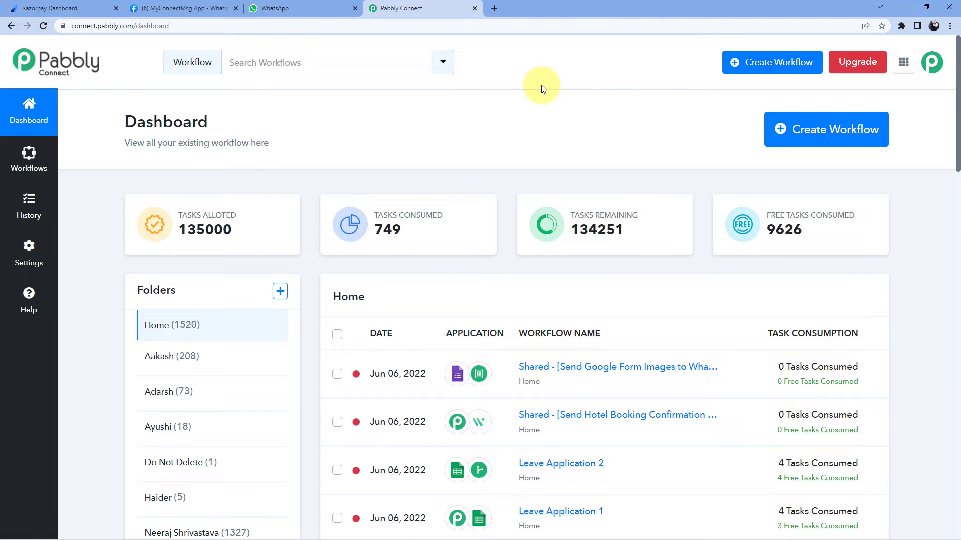
Create a workflow named 'Razorpay to WhatsApp', correcting the capital W in WhatsApp
{"action": "left_click", "coordinate": [812, 138]}
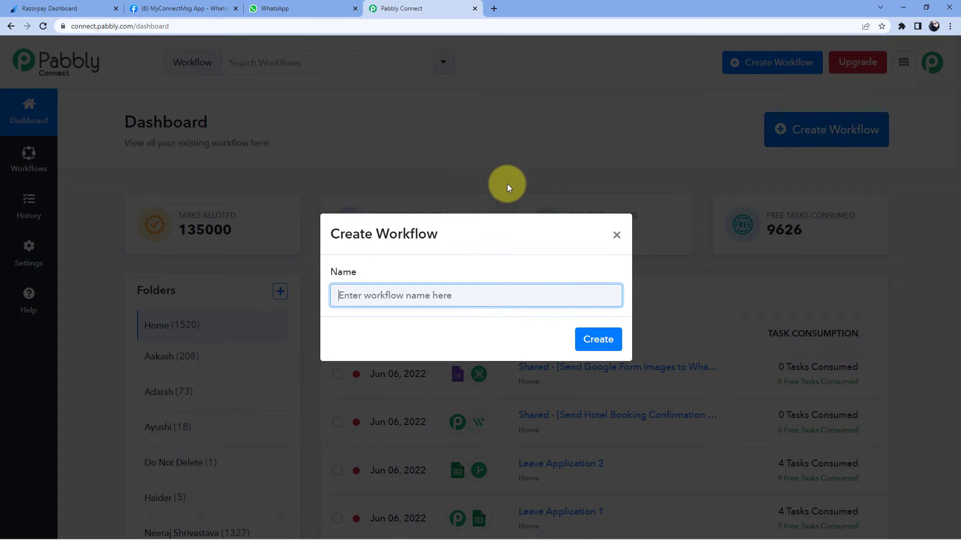
{"action": "type", "text": "R"}
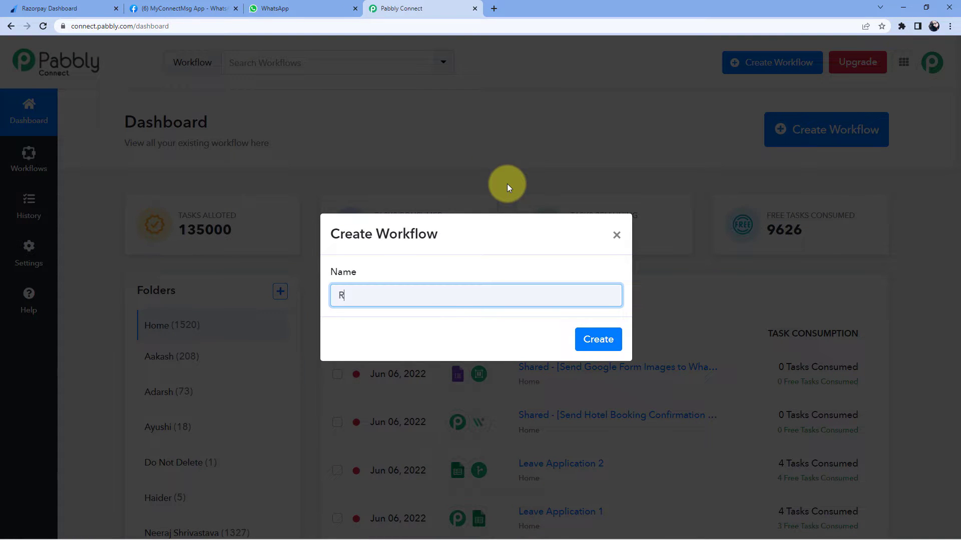
{"action": "type", "text": "azorpay to whatsApp"}
{"action": "key", "text": "Delete"}
{"action": "type", "text": "W"}
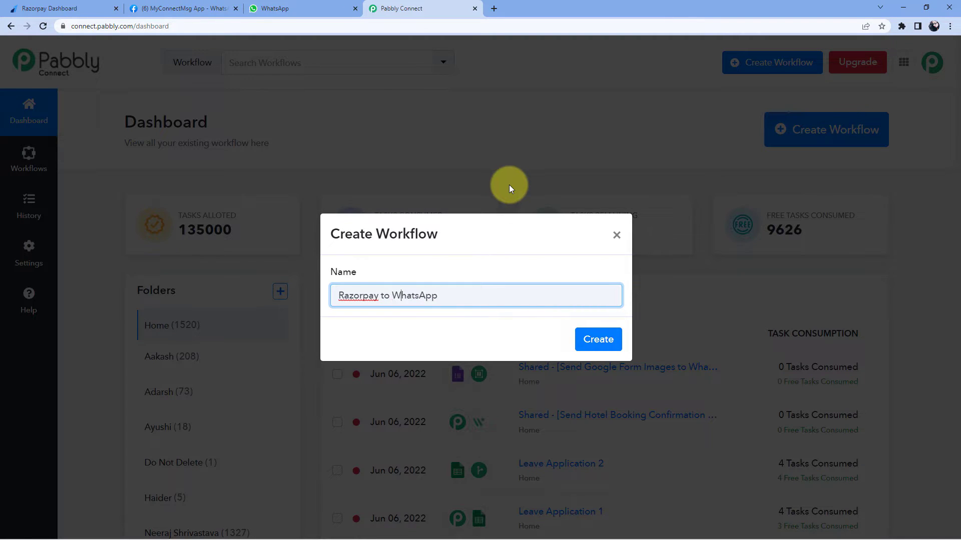
{"action": "left_click", "coordinate": [591, 342]}
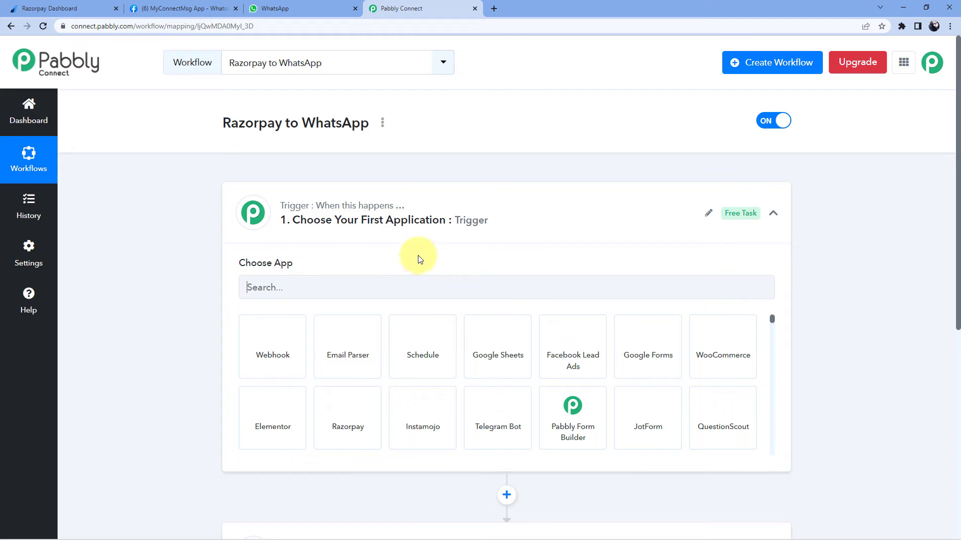
Search 'Razo' and choose Razorpay as the trigger app
{"action": "left_click", "coordinate": [499, 214]}
{"action": "scroll", "coordinate": [236, 172], "scroll_direction": "down", "scroll_amount": 1}
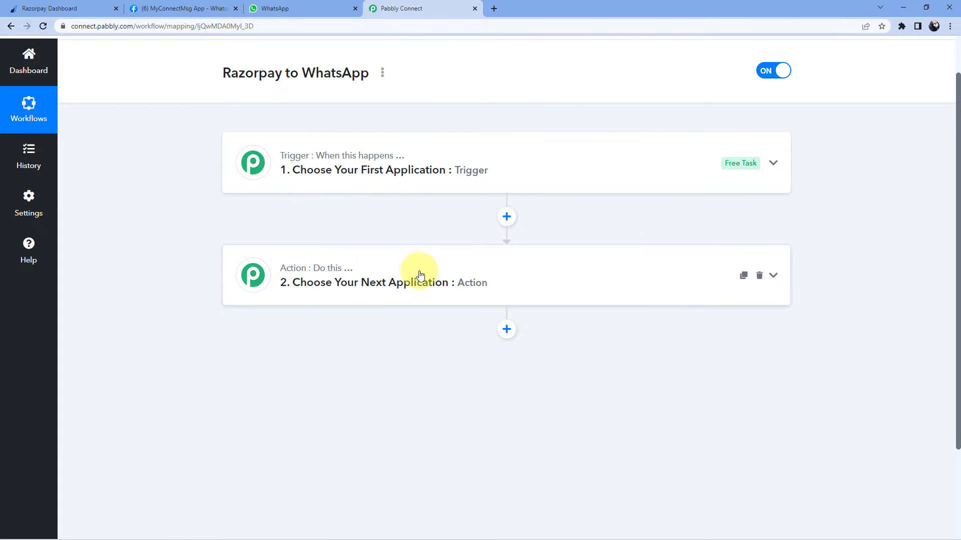
{"action": "left_click", "coordinate": [468, 159]}
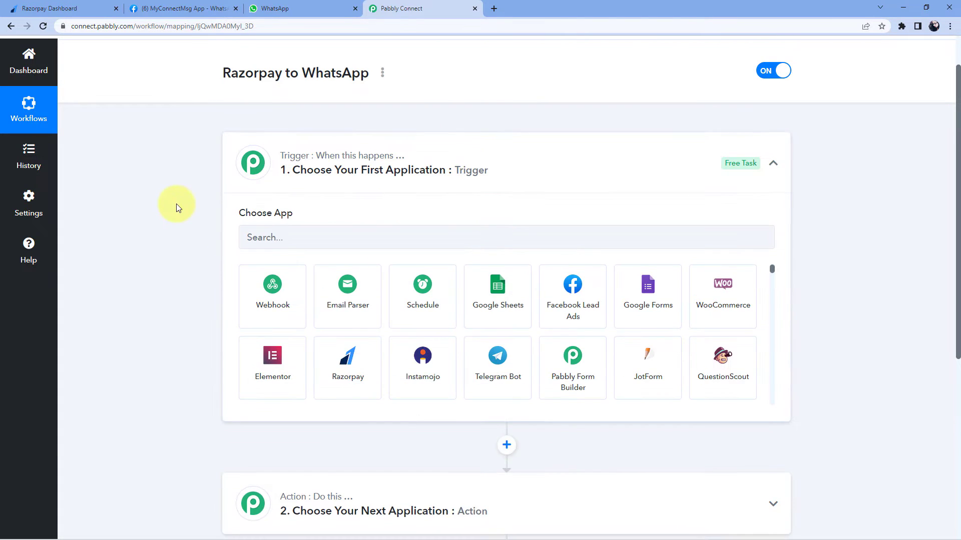
{"action": "scroll", "coordinate": [185, 197], "scroll_direction": "down", "scroll_amount": 1}
{"action": "left_click", "coordinate": [286, 188]}
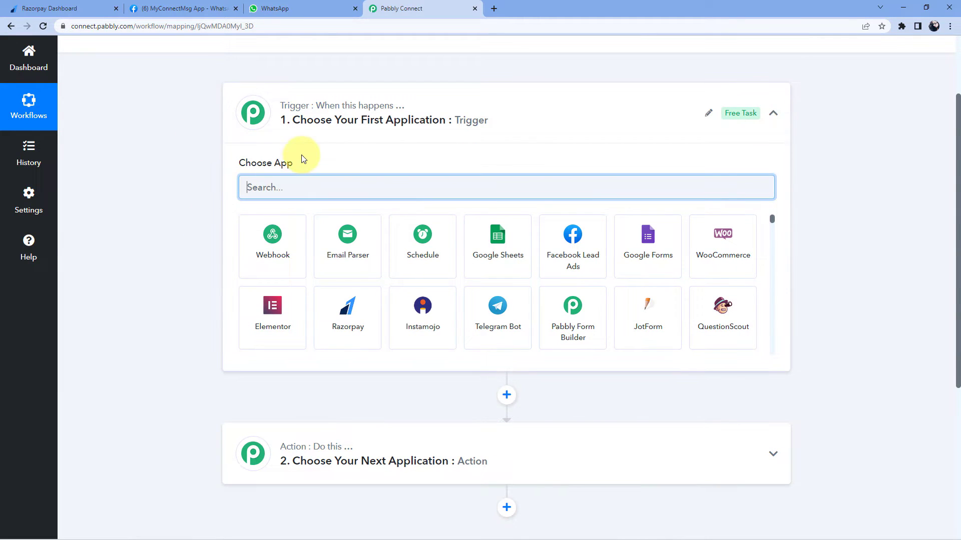
{"action": "type", "text": "Ra"}
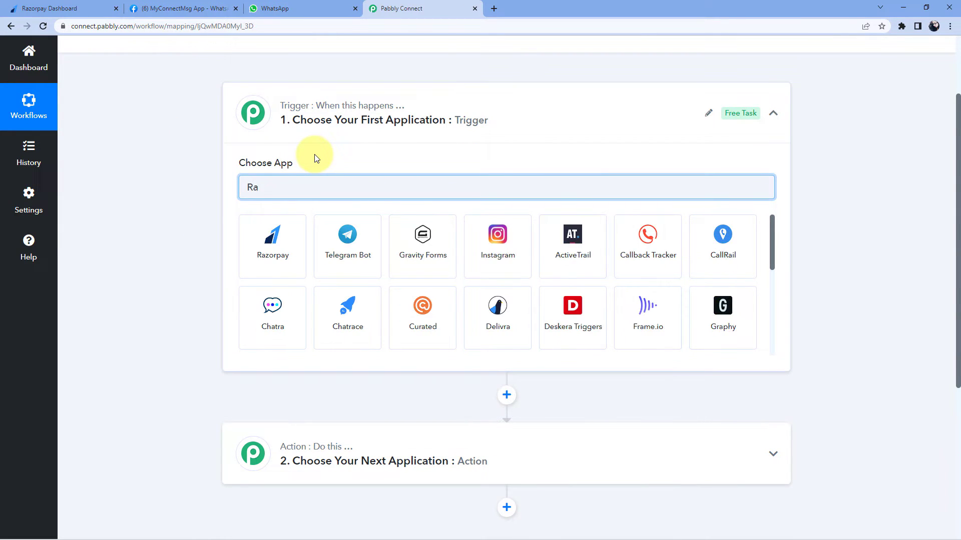
{"action": "type", "text": "zorpay"}
{"action": "scroll", "coordinate": [310, 190], "scroll_direction": "down", "scroll_amount": 1}
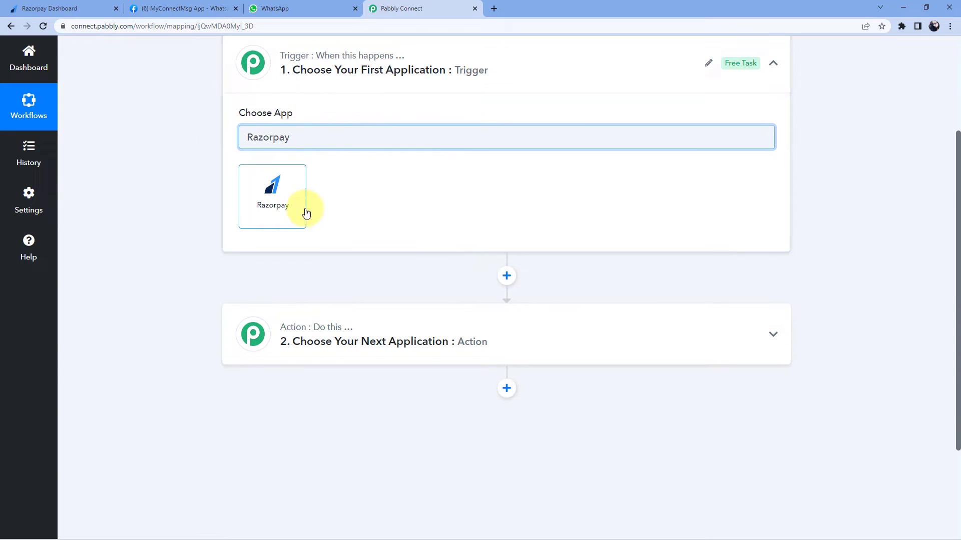
{"action": "left_click", "coordinate": [297, 194]}
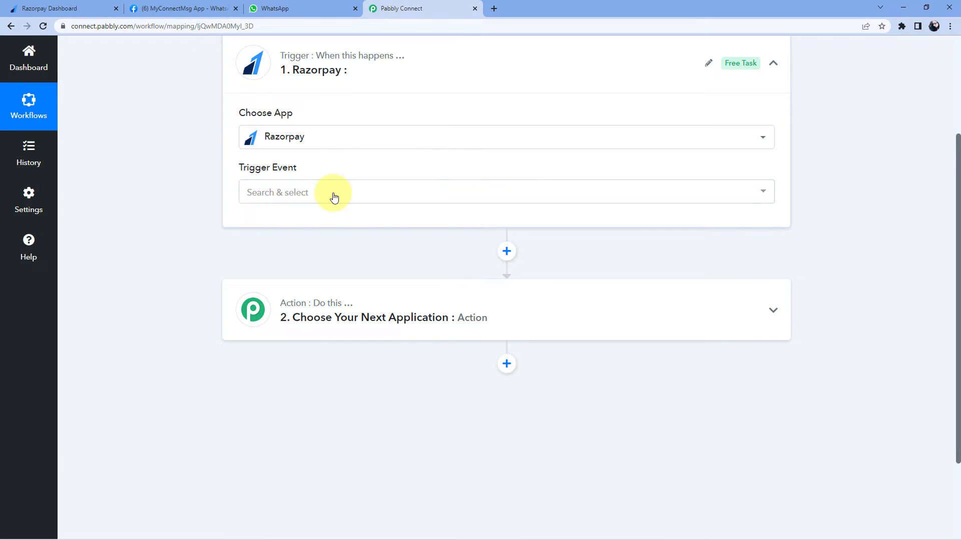
Set the Razorpay trigger event to Payment Captured so its webhook URL appears
{"action": "left_click", "coordinate": [332, 193]}
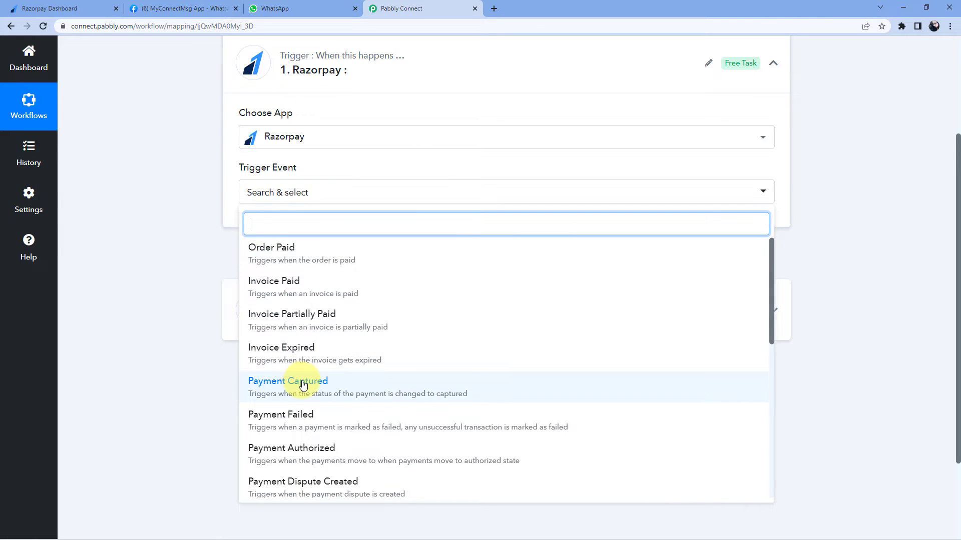
{"action": "left_click", "coordinate": [288, 381]}
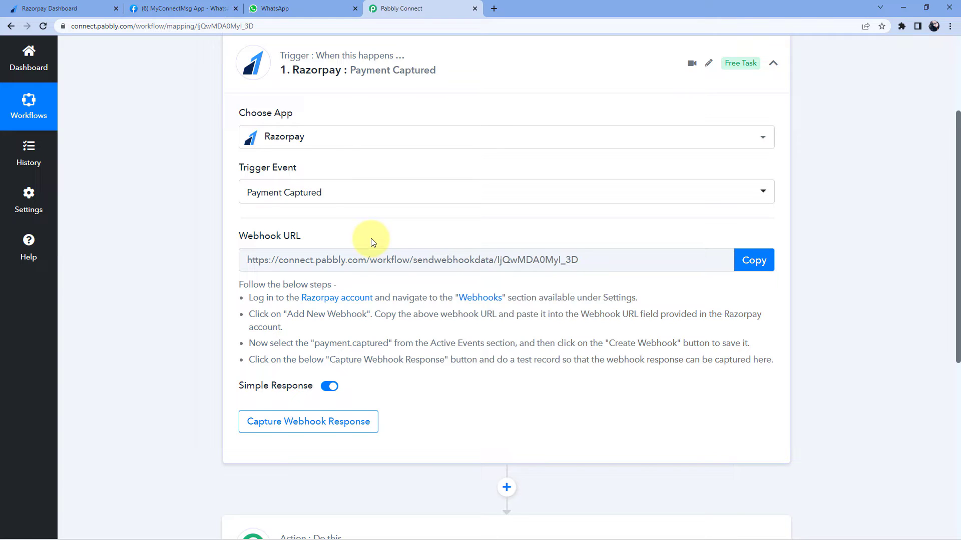
{"action": "mouse_move", "coordinate": [293, 245]}
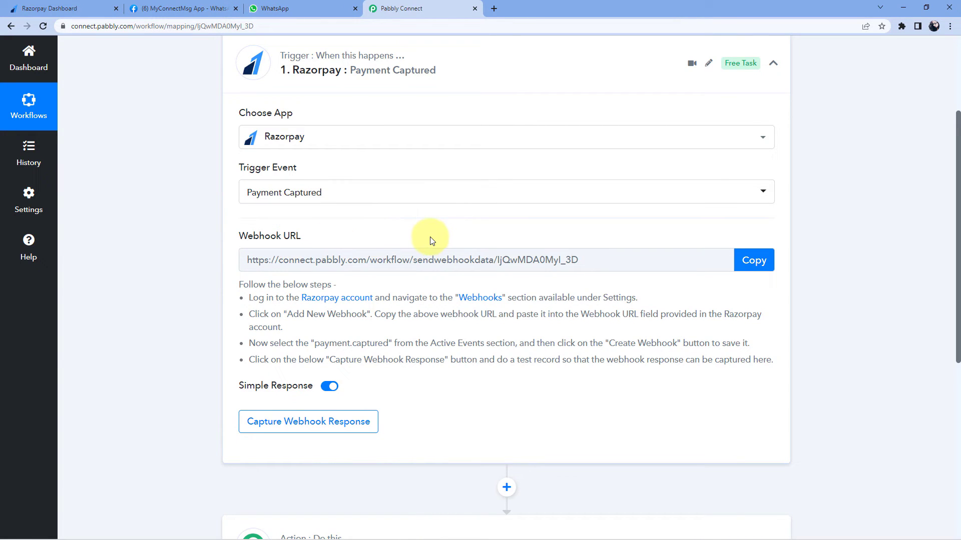
In Razorpay, go to Settings > Webhooks and start a new webhook
{"action": "left_click", "coordinate": [102, 8]}
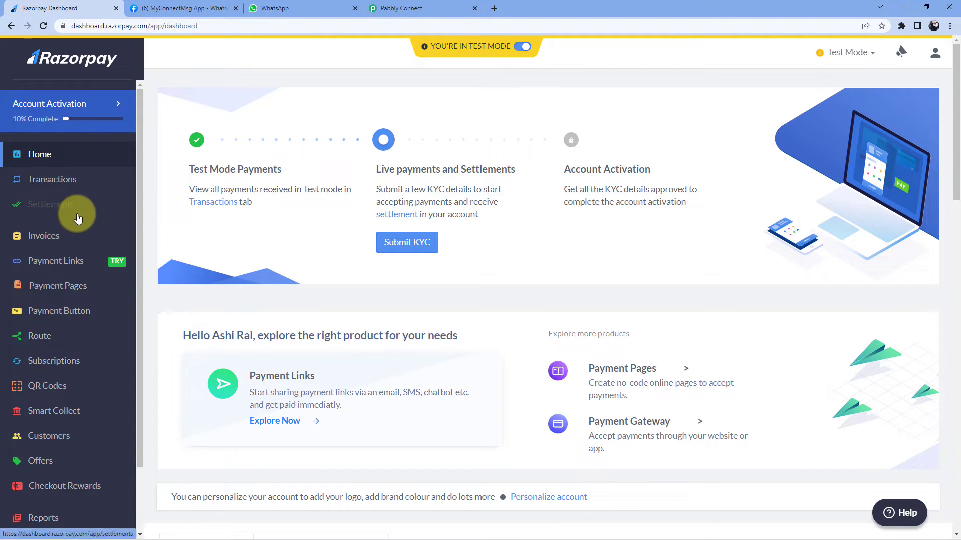
{"action": "scroll", "coordinate": [67, 257], "scroll_direction": "down", "scroll_amount": 2}
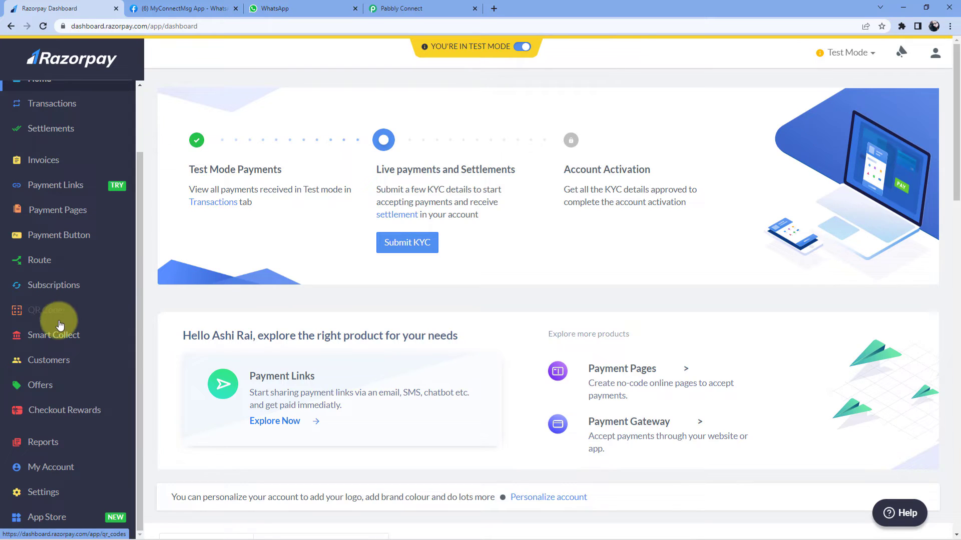
{"action": "left_click", "coordinate": [48, 493]}
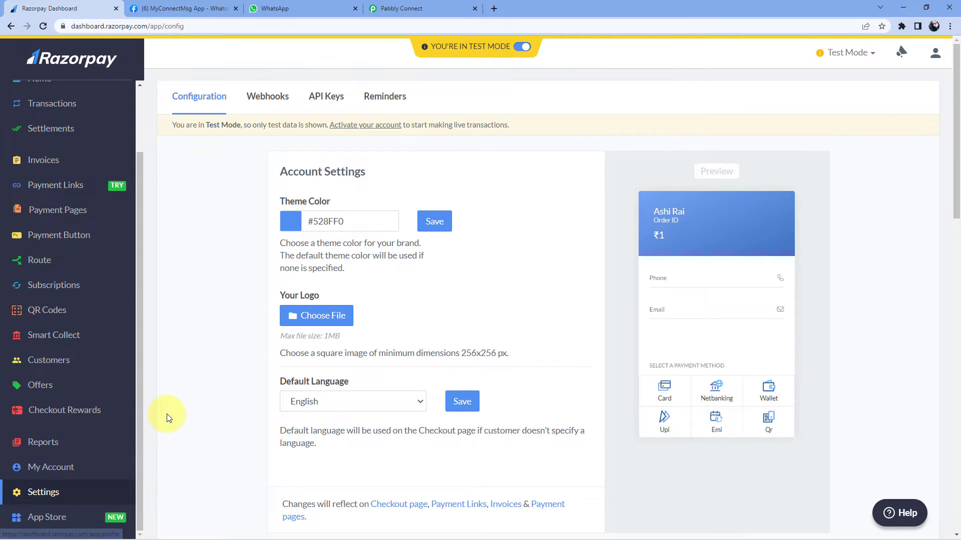
{"action": "left_click", "coordinate": [267, 100]}
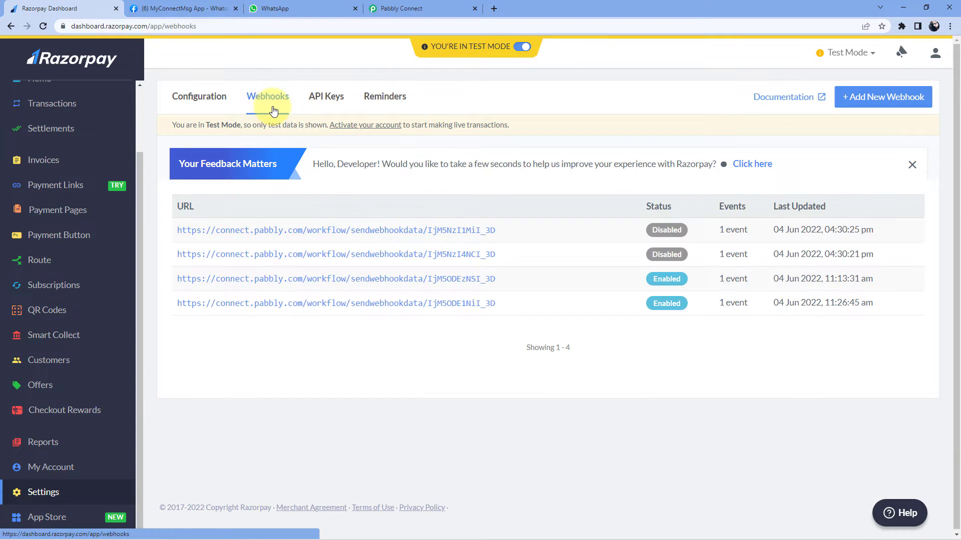
{"action": "left_click", "coordinate": [875, 102]}
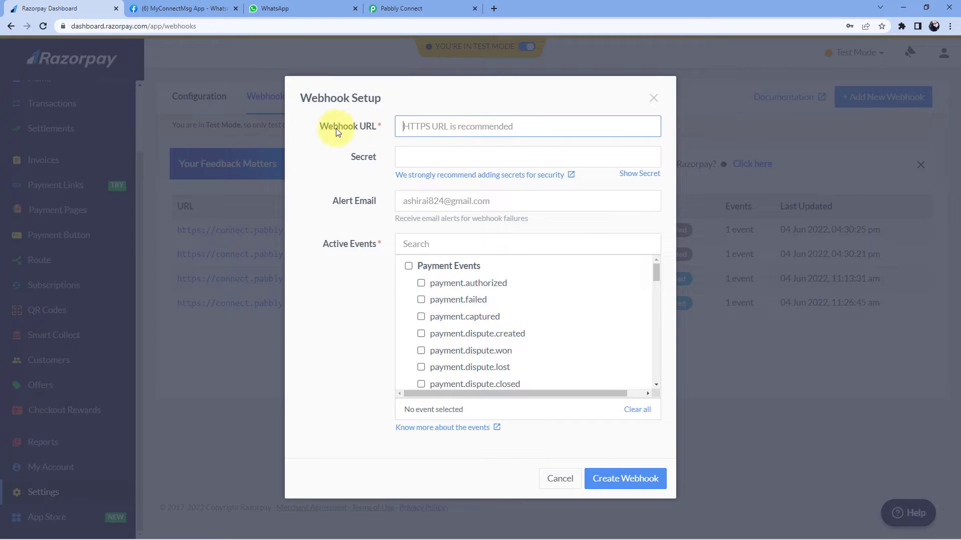
Copy the Pabbly webhook URL and paste it into Razorpay's Webhook URL field
{"action": "left_click", "coordinate": [447, 5]}
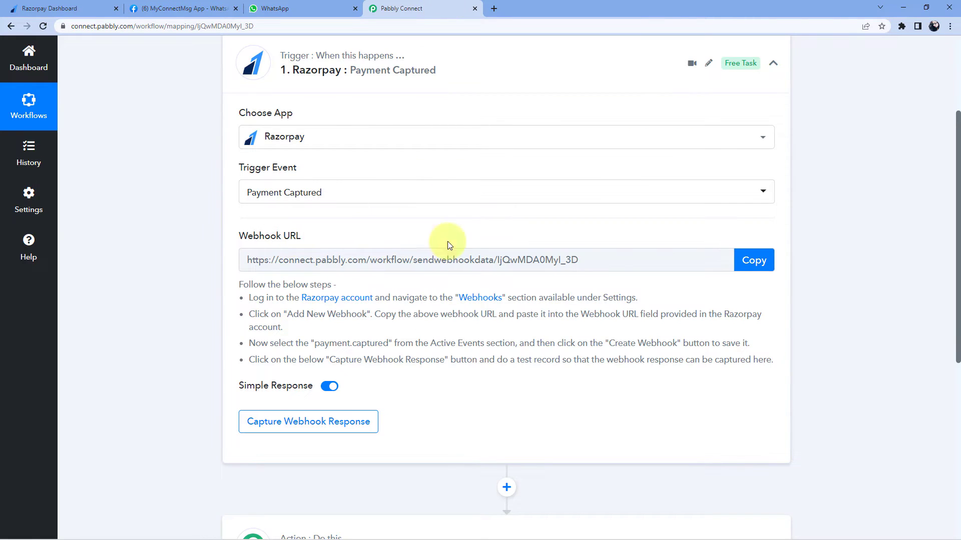
{"action": "left_click", "coordinate": [746, 260]}
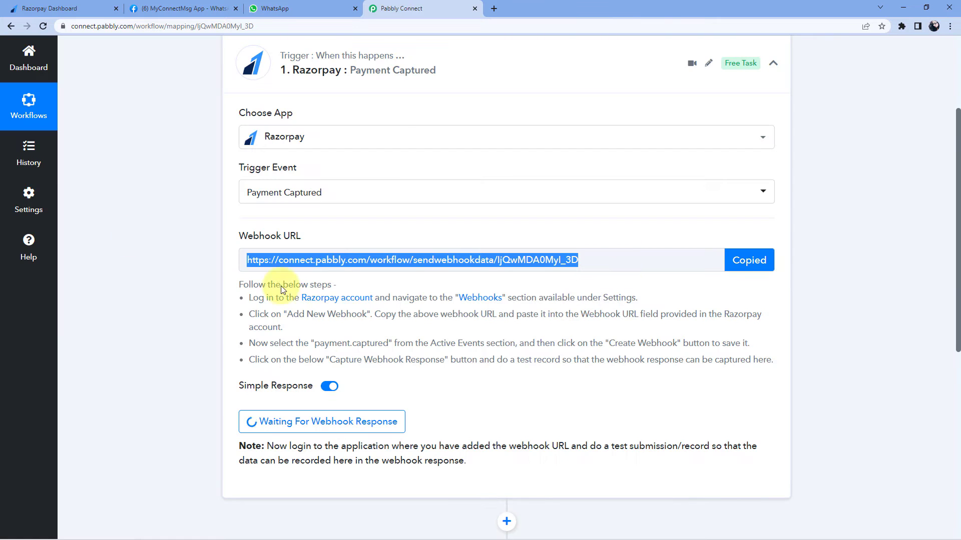
{"action": "left_click", "coordinate": [61, 8]}
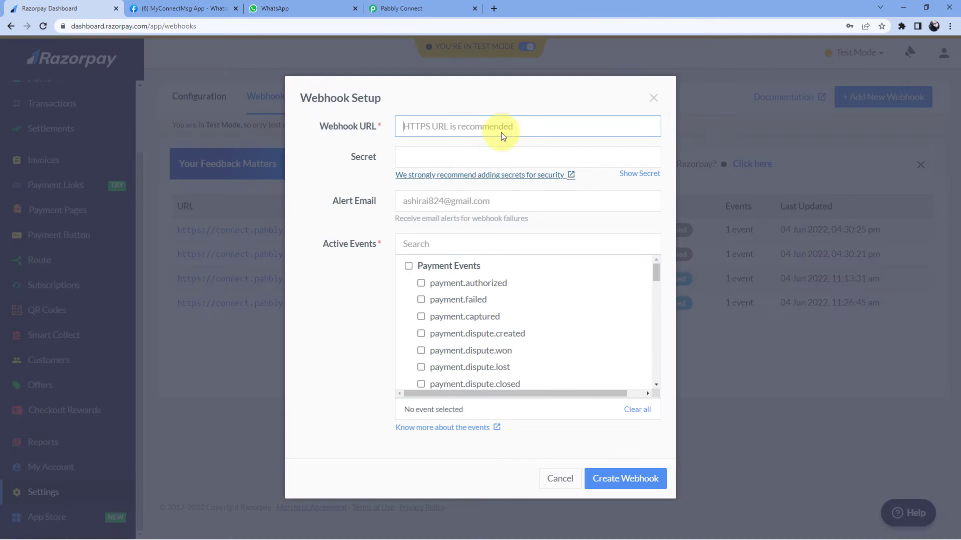
{"action": "right_click", "coordinate": [422, 126]}
{"action": "left_click", "coordinate": [451, 205]}
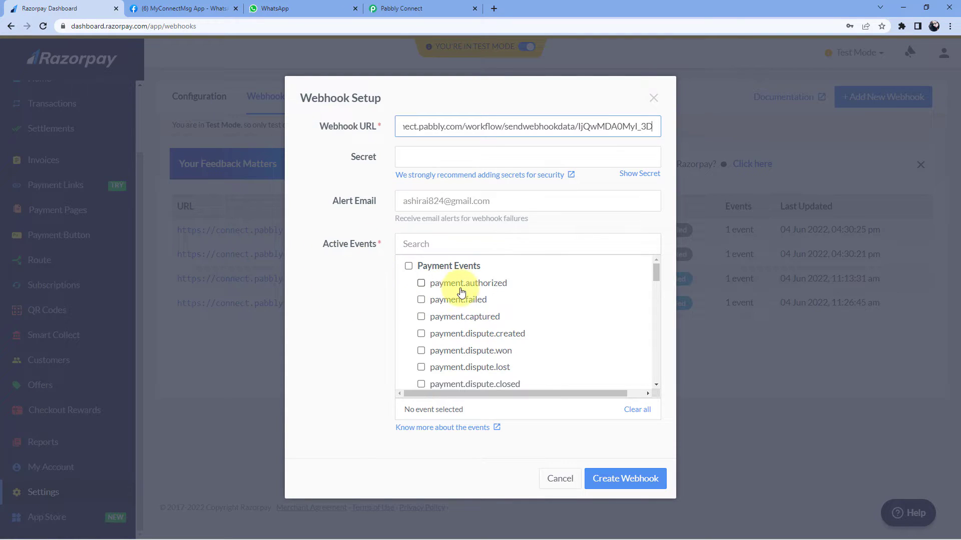
Tick payment.captured as the active event and create the webhook
{"action": "scroll", "coordinate": [455, 283], "scroll_direction": "down", "scroll_amount": 1}
{"action": "left_click", "coordinate": [421, 268]}
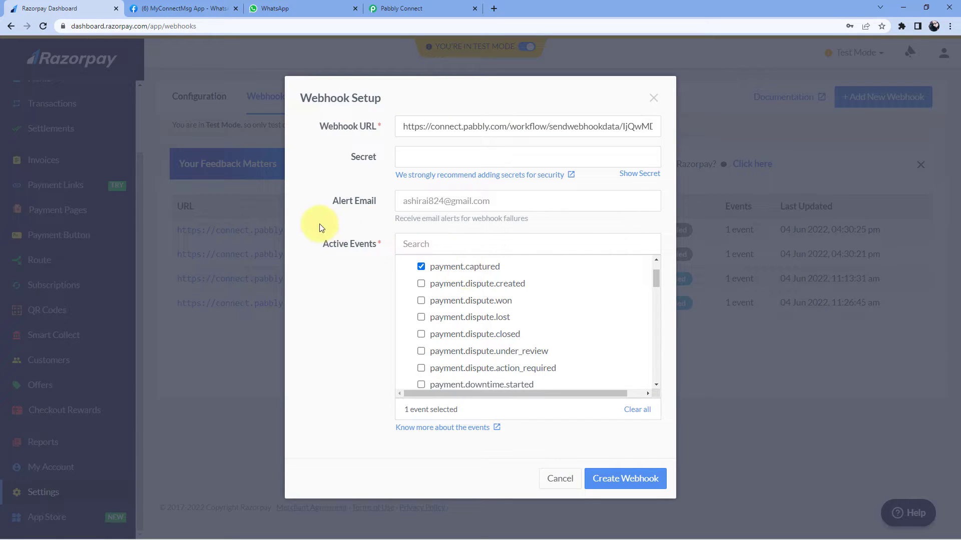
{"action": "left_click", "coordinate": [401, 3]}
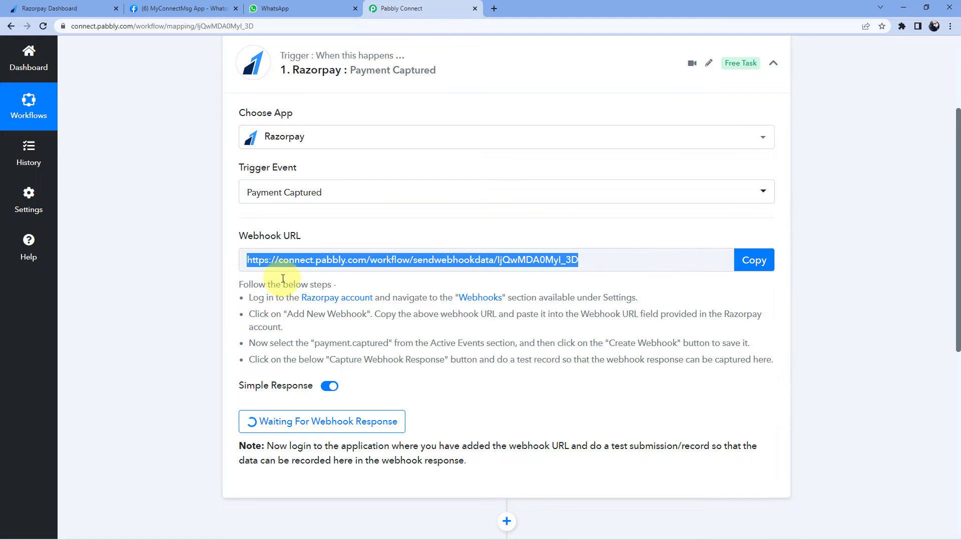
{"action": "left_click_drag", "start_coordinate": [250, 285], "coordinate": [536, 361]}
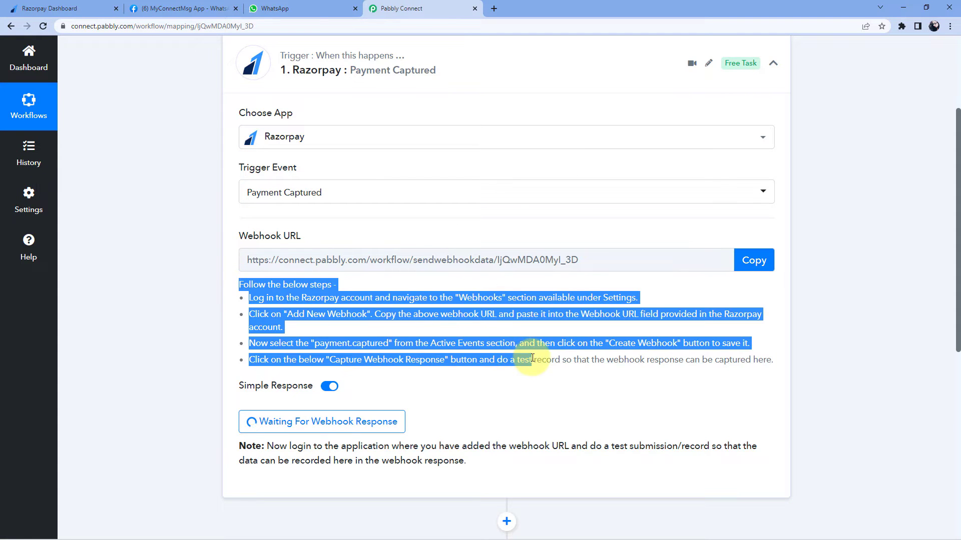
{"action": "left_click", "coordinate": [536, 360]}
{"action": "left_click", "coordinate": [27, 4]}
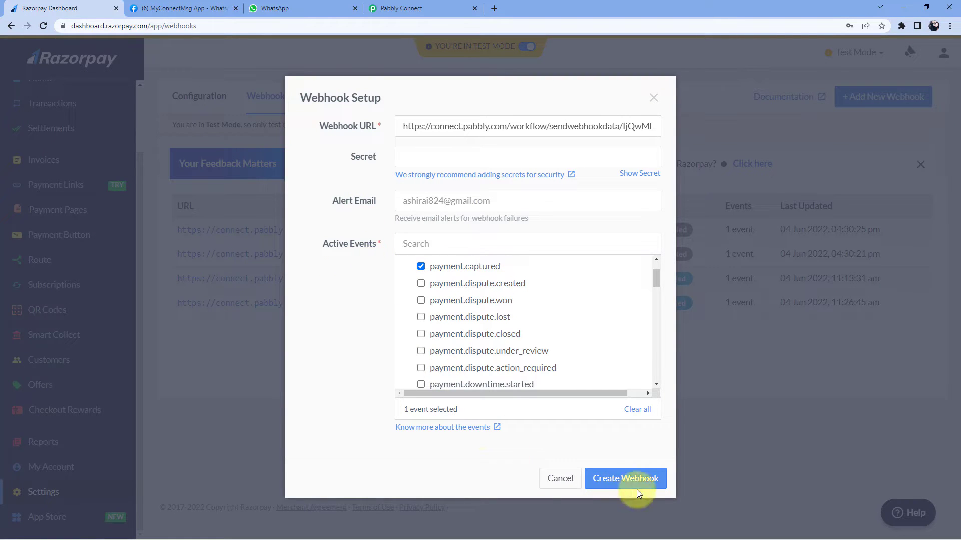
{"action": "left_click", "coordinate": [625, 481]}
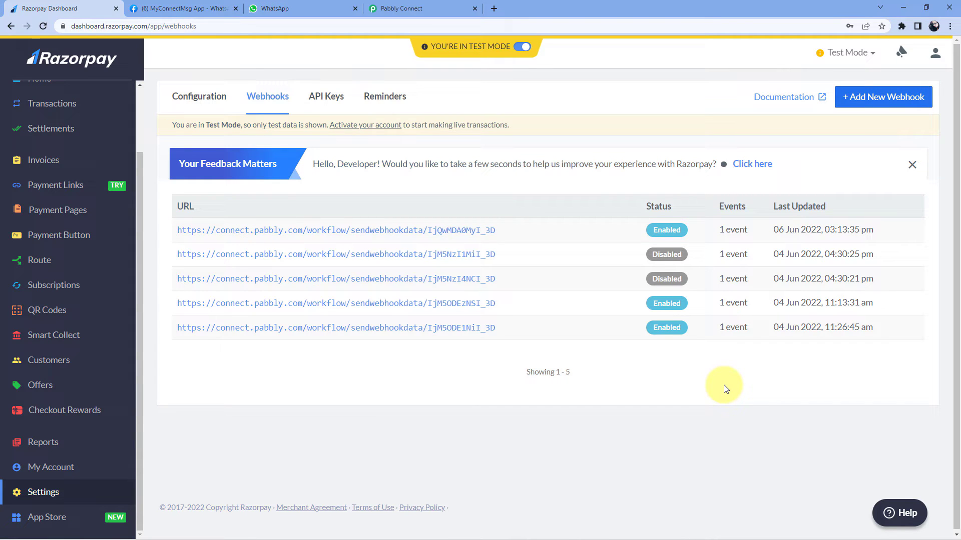
{"action": "left_click", "coordinate": [415, 8]}
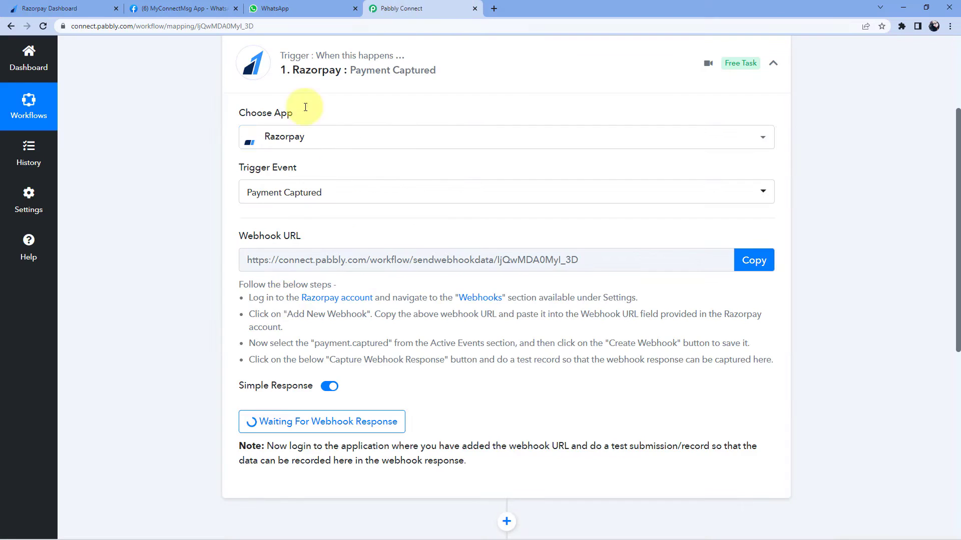
Check the Pabbly trigger is Waiting For Webhook Response, then return to Razorpay's webhooks list
{"action": "scroll", "coordinate": [433, 364], "scroll_direction": "down", "scroll_amount": 1}
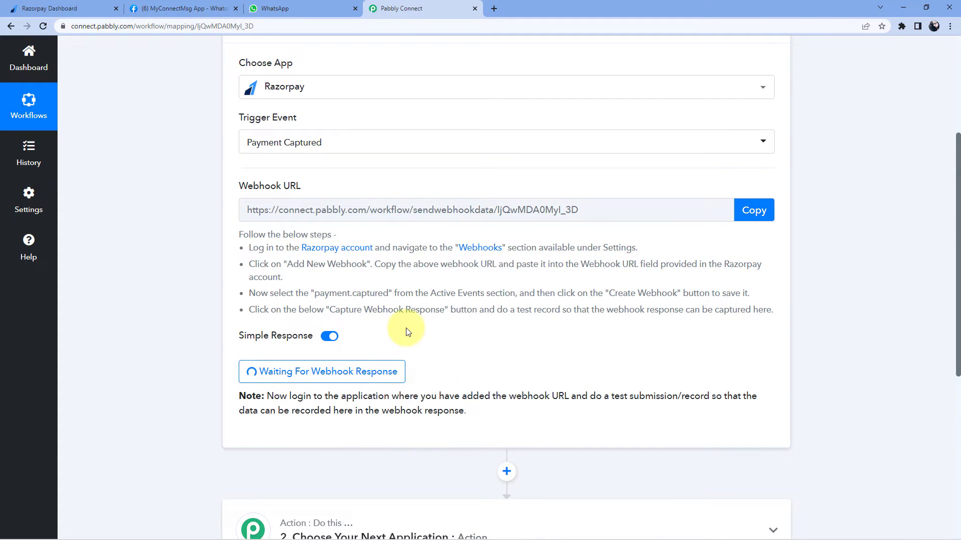
{"action": "scroll", "coordinate": [405, 332], "scroll_direction": "up", "scroll_amount": 2}
{"action": "scroll", "coordinate": [408, 331], "scroll_direction": "down", "scroll_amount": 4}
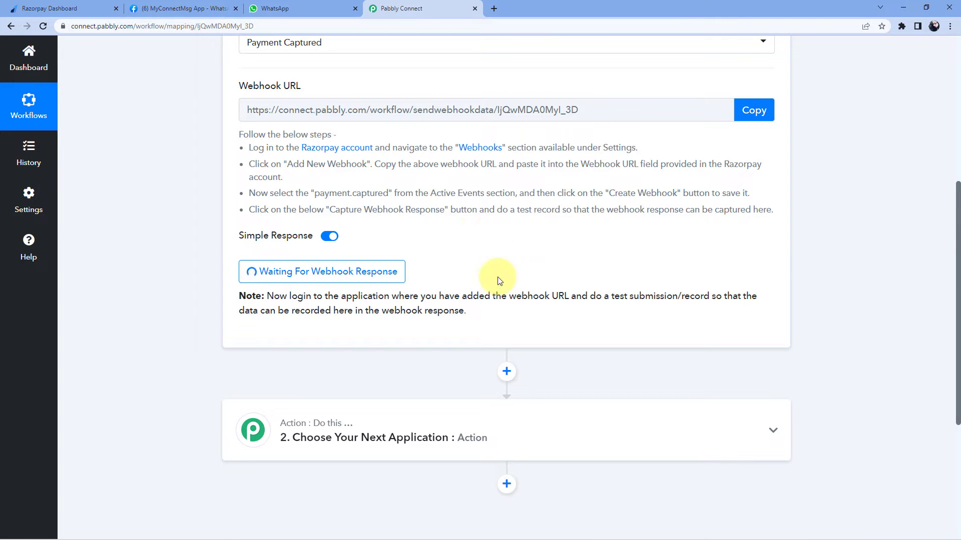
{"action": "left_click", "coordinate": [67, 7]}
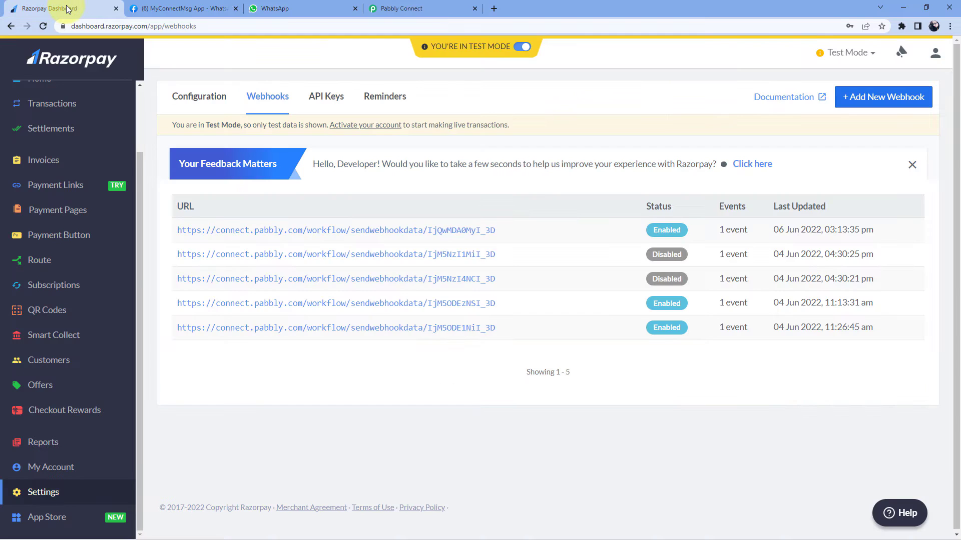
Copy the Social Media Marketing Tutorial payment page URL and open an incognito window
{"action": "left_click", "coordinate": [69, 215]}
{"action": "scroll", "coordinate": [170, 240], "scroll_direction": "down", "scroll_amount": 4}
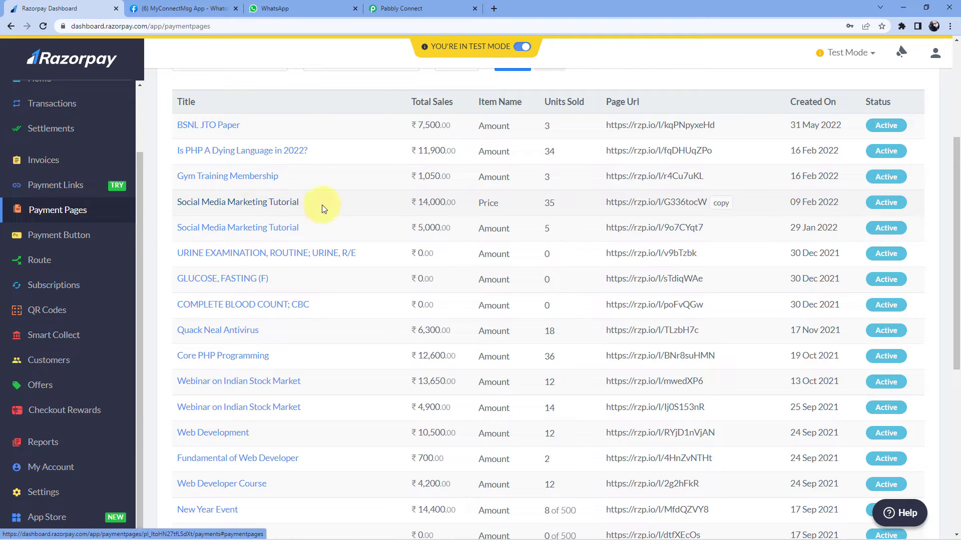
{"action": "left_click", "coordinate": [724, 205]}
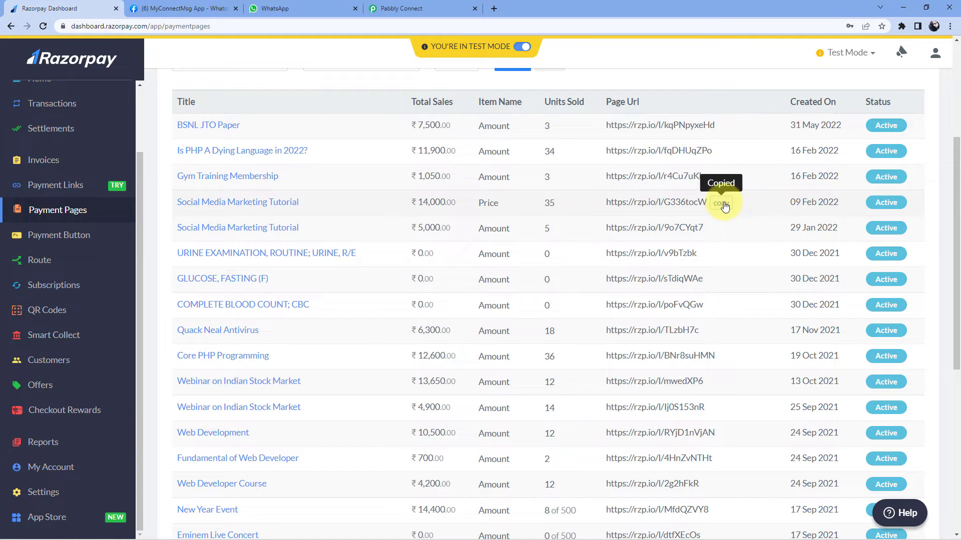
{"action": "key", "text": "ctrl+shift+n"}
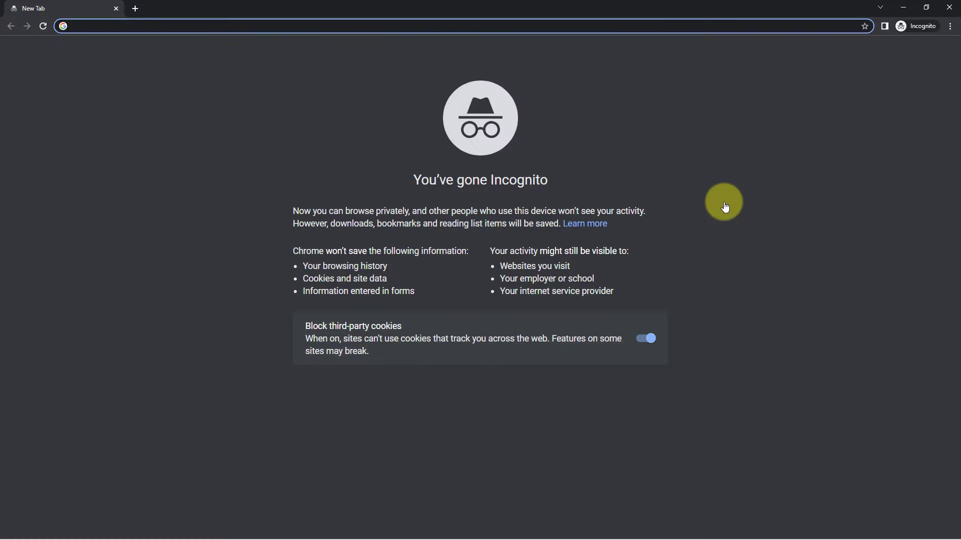
Load the pasted payment page and check the buyer's email, phone and ₹400.00 price
{"action": "key", "text": "ctrl+v"}
{"action": "key", "text": "Return"}
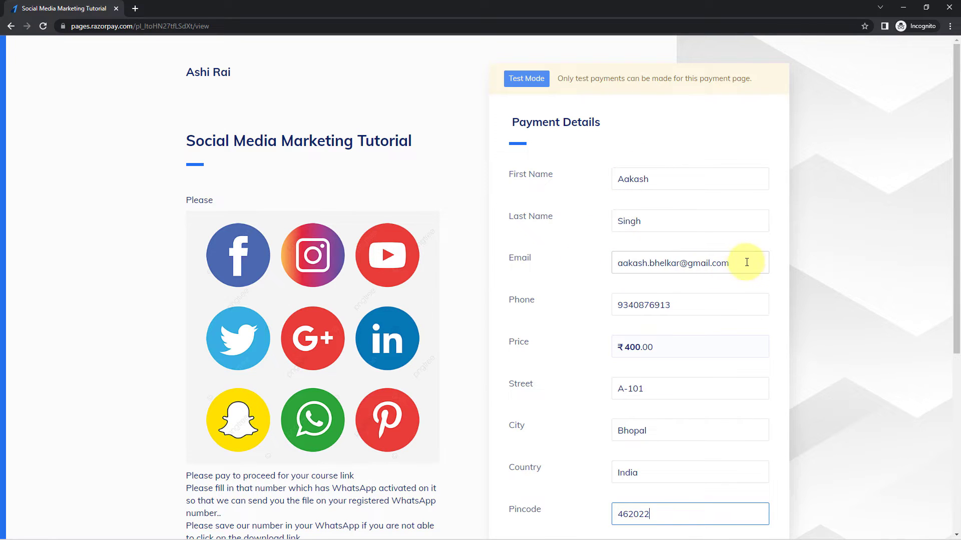
{"action": "left_click_drag", "start_coordinate": [731, 263], "coordinate": [562, 264]}
{"action": "left_click_drag", "start_coordinate": [701, 305], "coordinate": [581, 308]}
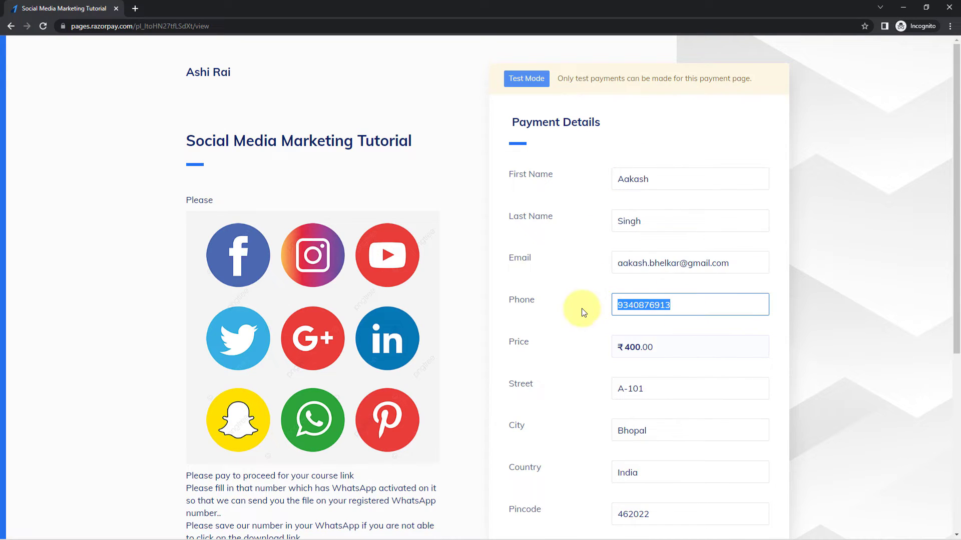
{"action": "left_click", "coordinate": [581, 279]}
{"action": "scroll", "coordinate": [583, 280], "scroll_direction": "down", "scroll_amount": 2}
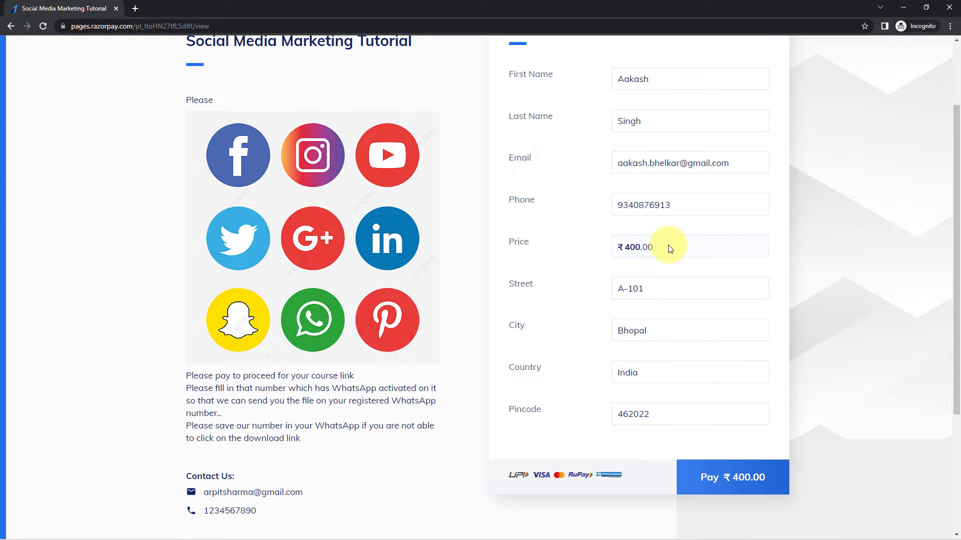
{"action": "left_click_drag", "start_coordinate": [669, 247], "coordinate": [601, 247]}
{"action": "left_click", "coordinate": [599, 250]}
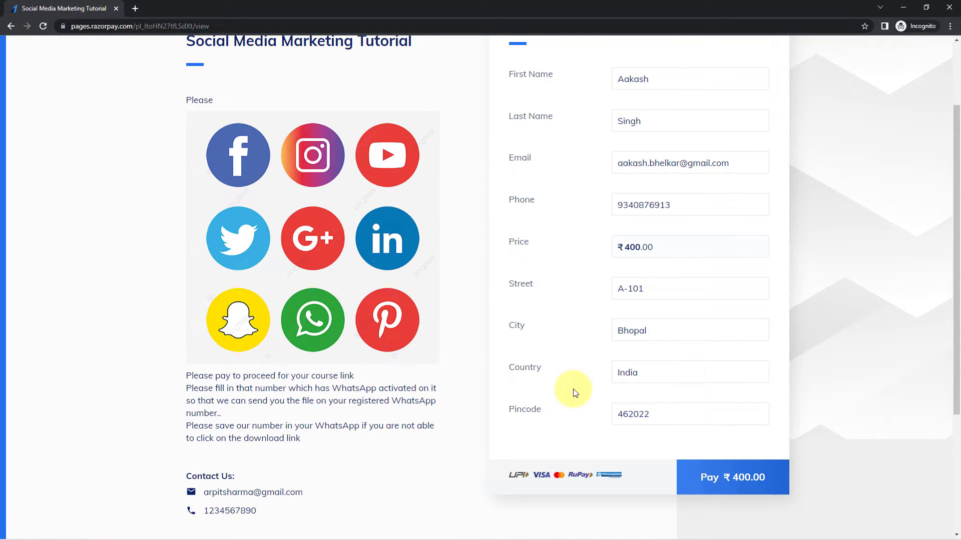
Pay ₹400.00 by card with the test card details, expiry 11/25, without saving the card
{"action": "left_click", "coordinate": [729, 473]}
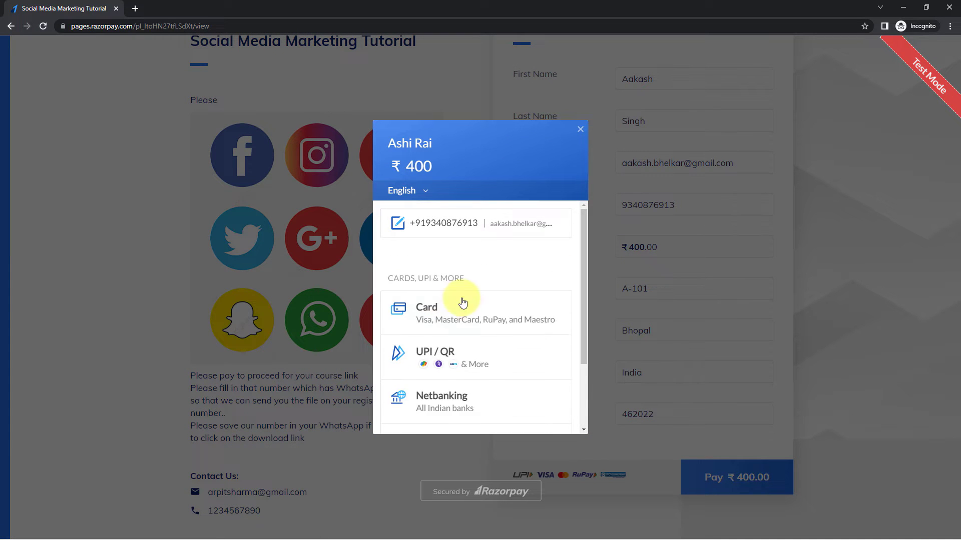
{"action": "left_click", "coordinate": [456, 302]}
{"action": "left_click", "coordinate": [416, 287]}
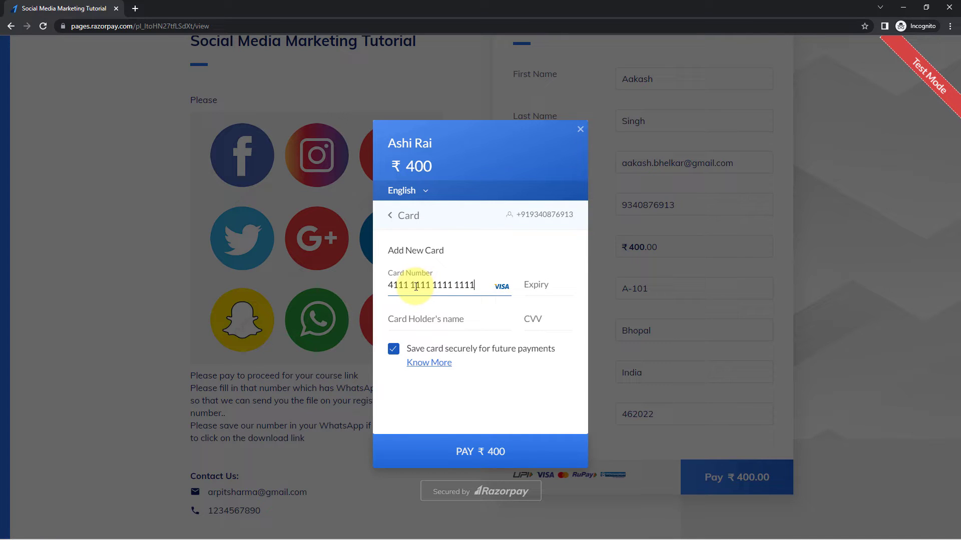
{"action": "type", "text": "41111111111111111125"}
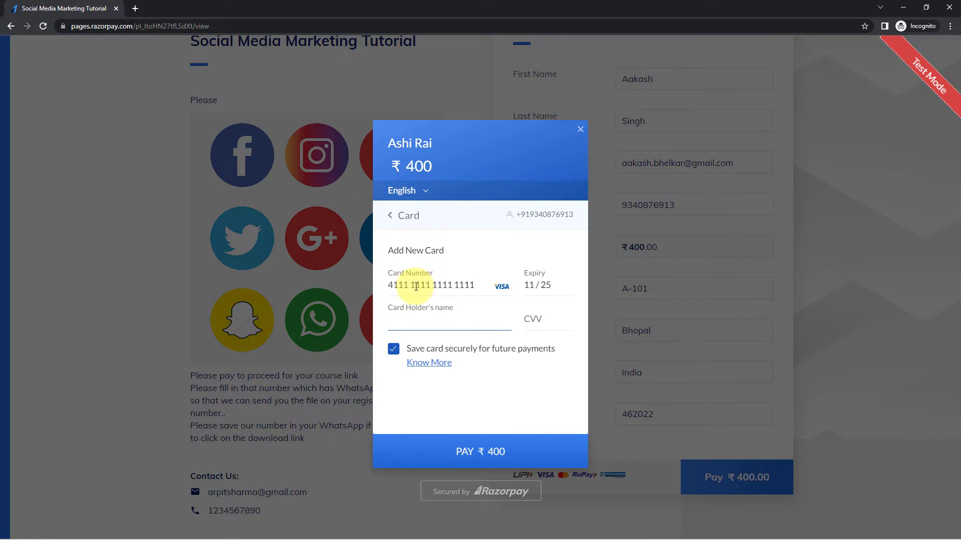
{"action": "type", "text": "Aakash"}
{"action": "key", "text": "Tab"}
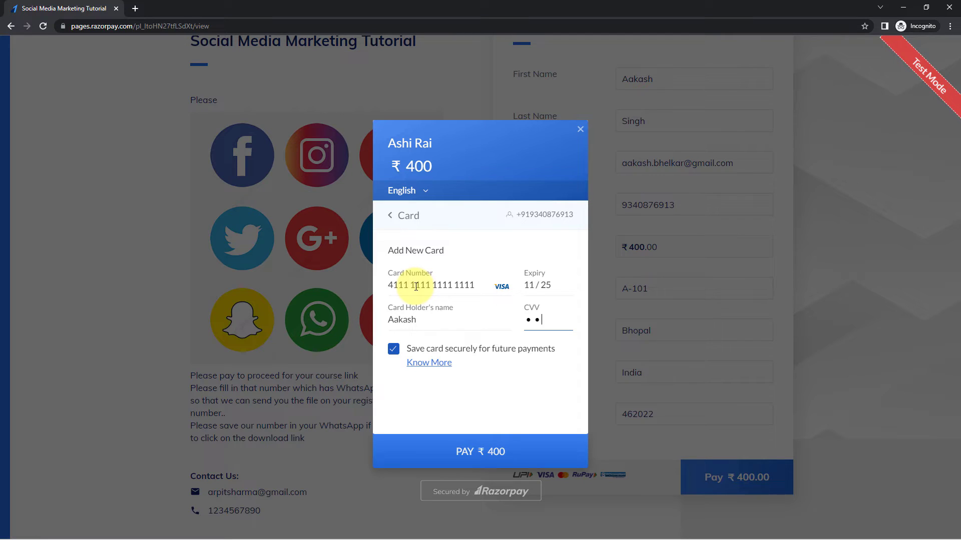
{"action": "left_click", "coordinate": [394, 349]}
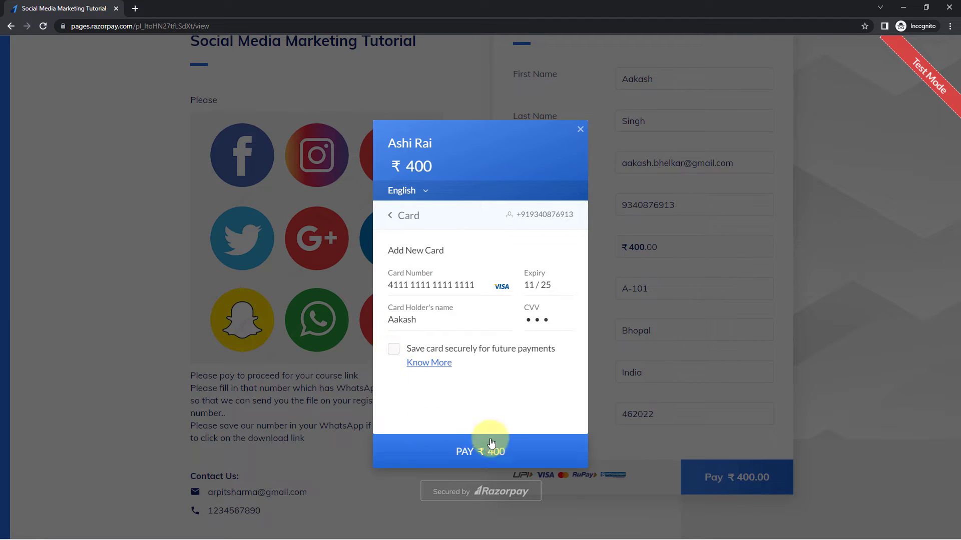
{"action": "left_click", "coordinate": [506, 444]}
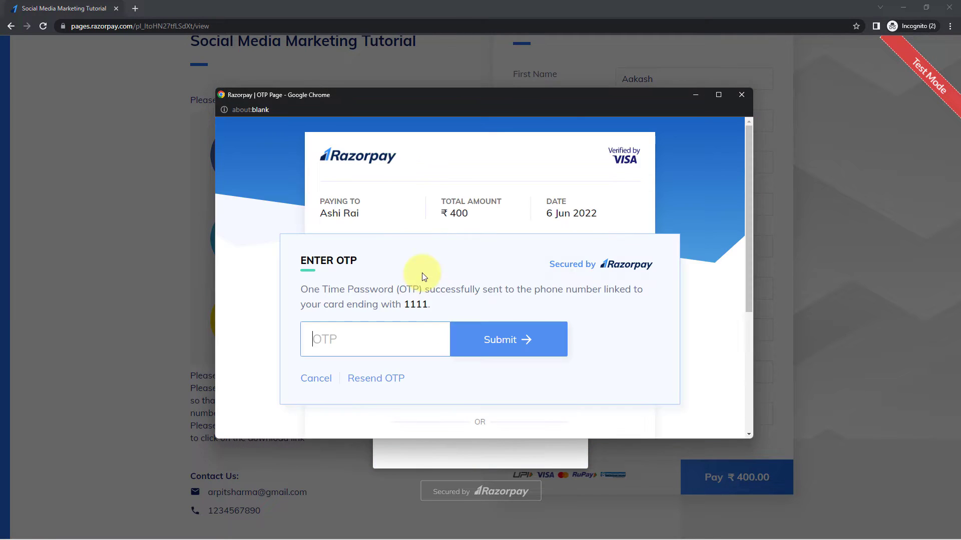
Enter the test OTP to complete the payment, then minimise the incognito window
{"action": "left_click", "coordinate": [410, 337]}
{"action": "type", "text": "1111"}
{"action": "left_click", "coordinate": [466, 337]}
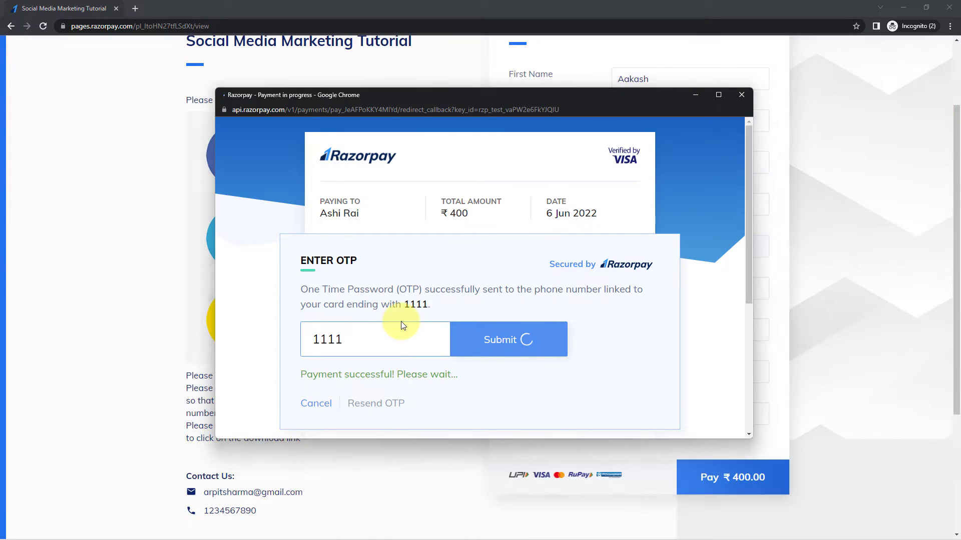
{"action": "scroll", "coordinate": [500, 308], "scroll_direction": "up", "scroll_amount": 2}
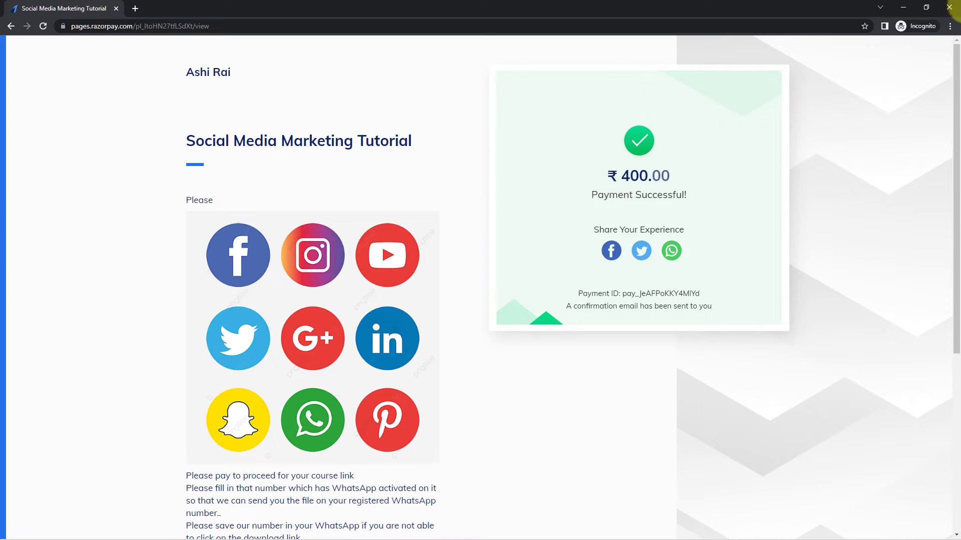
{"action": "left_click", "coordinate": [903, 7]}
Review the captured customer name, email and contact number in the Response Received list
{"action": "left_click", "coordinate": [460, 4]}
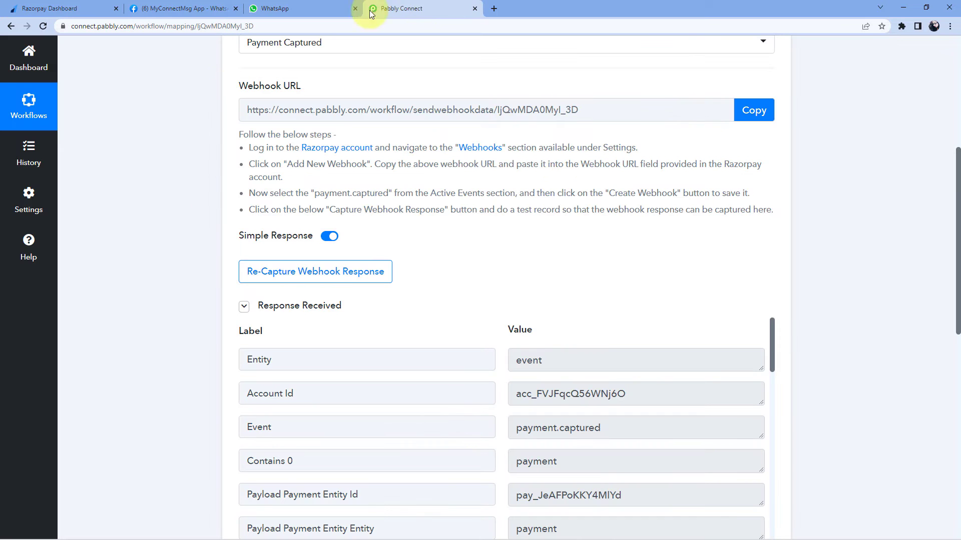
{"action": "scroll", "coordinate": [205, 194], "scroll_direction": "down", "scroll_amount": 1}
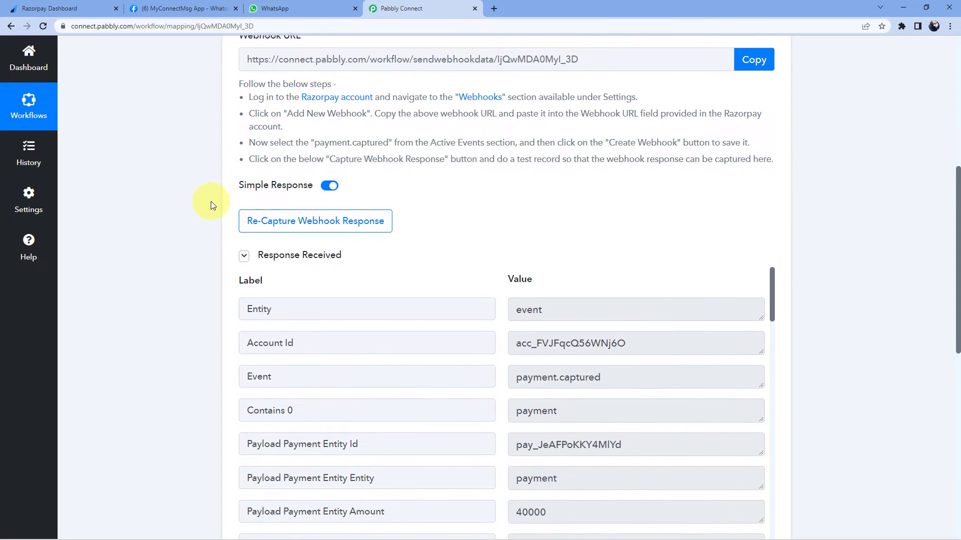
{"action": "scroll", "coordinate": [213, 175], "scroll_direction": "down", "scroll_amount": 2}
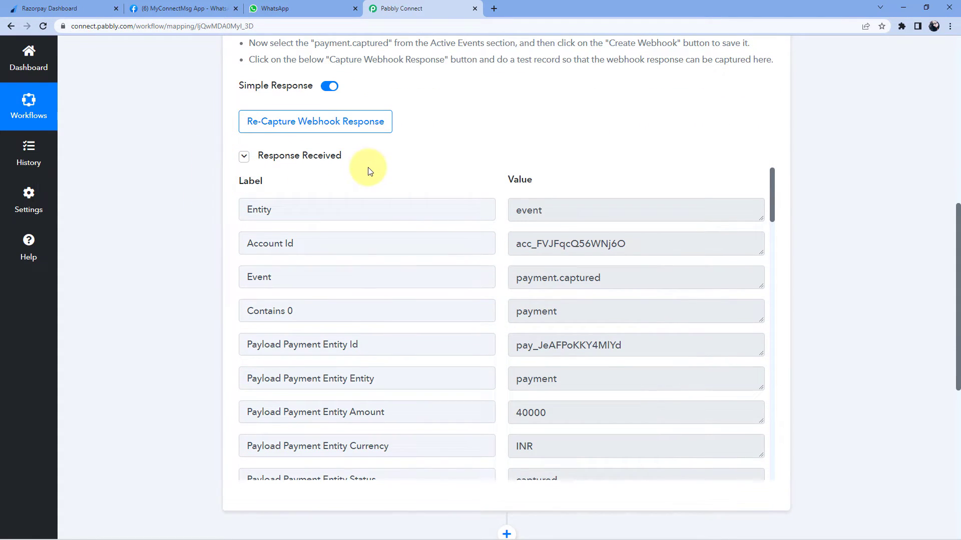
{"action": "scroll", "coordinate": [453, 160], "scroll_direction": "down", "scroll_amount": 1}
{"action": "scroll", "coordinate": [499, 185], "scroll_direction": "down", "scroll_amount": 5}
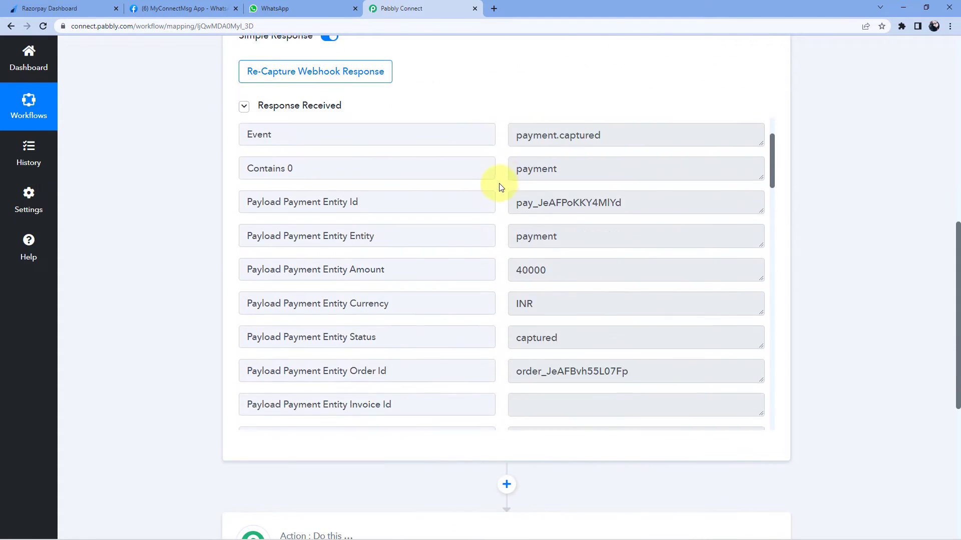
{"action": "scroll", "coordinate": [501, 187], "scroll_direction": "down", "scroll_amount": 2}
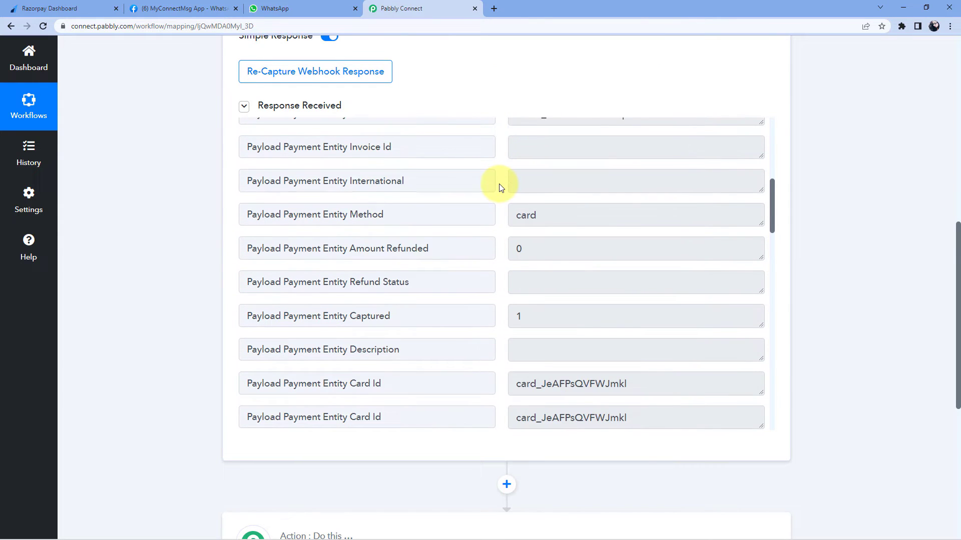
{"action": "scroll", "coordinate": [501, 187], "scroll_direction": "down", "scroll_amount": 1}
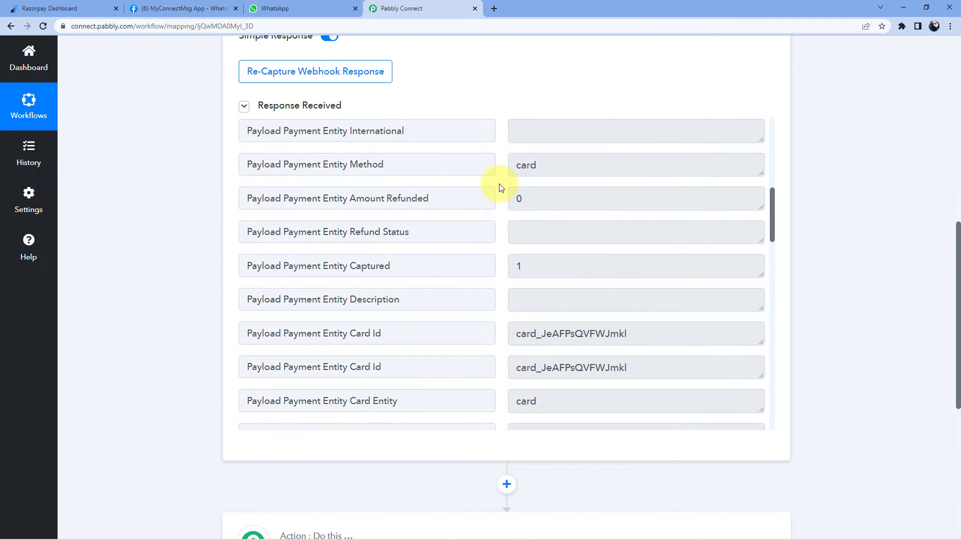
{"action": "scroll", "coordinate": [500, 187], "scroll_direction": "down", "scroll_amount": 8}
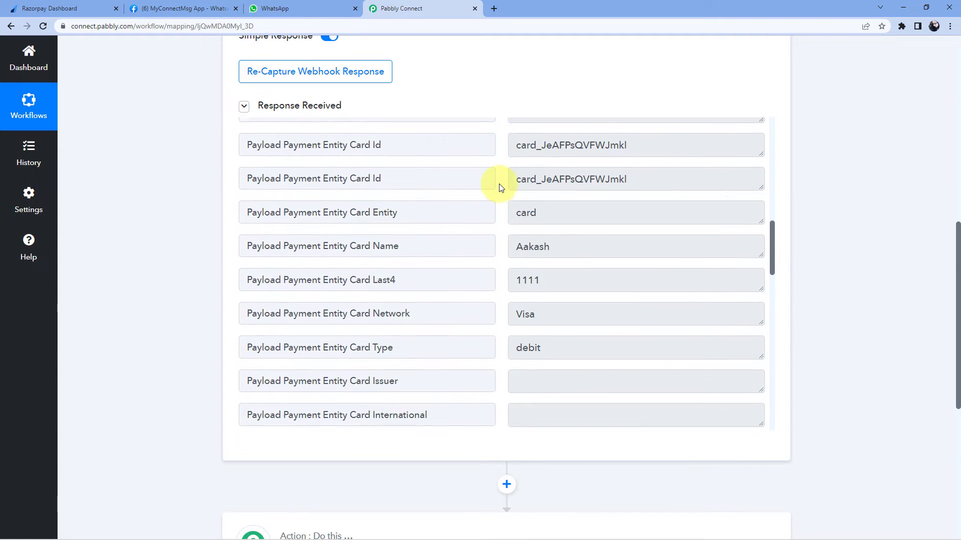
{"action": "scroll", "coordinate": [501, 187], "scroll_direction": "down", "scroll_amount": 8}
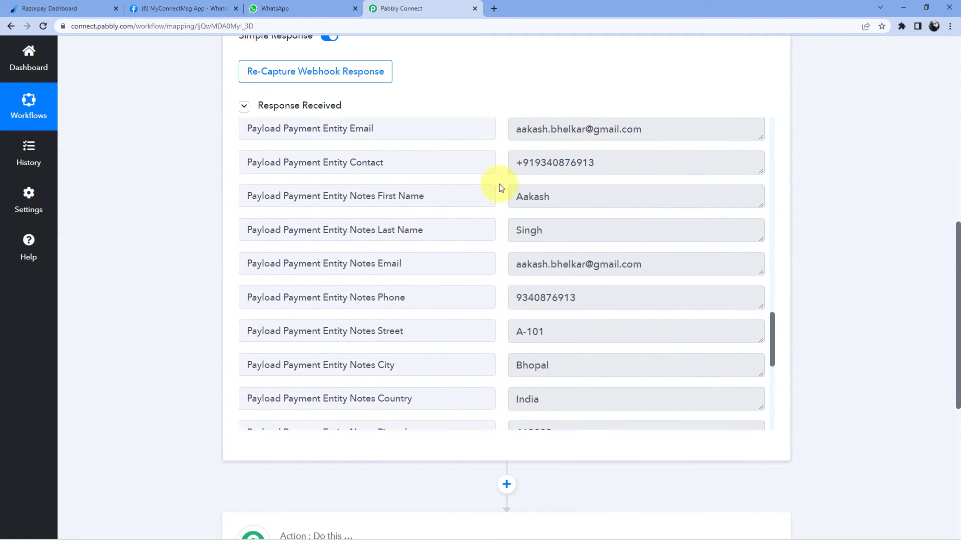
{"action": "left_click_drag", "start_coordinate": [551, 208], "coordinate": [495, 213]}
{"action": "left_click_drag", "start_coordinate": [552, 244], "coordinate": [504, 240]}
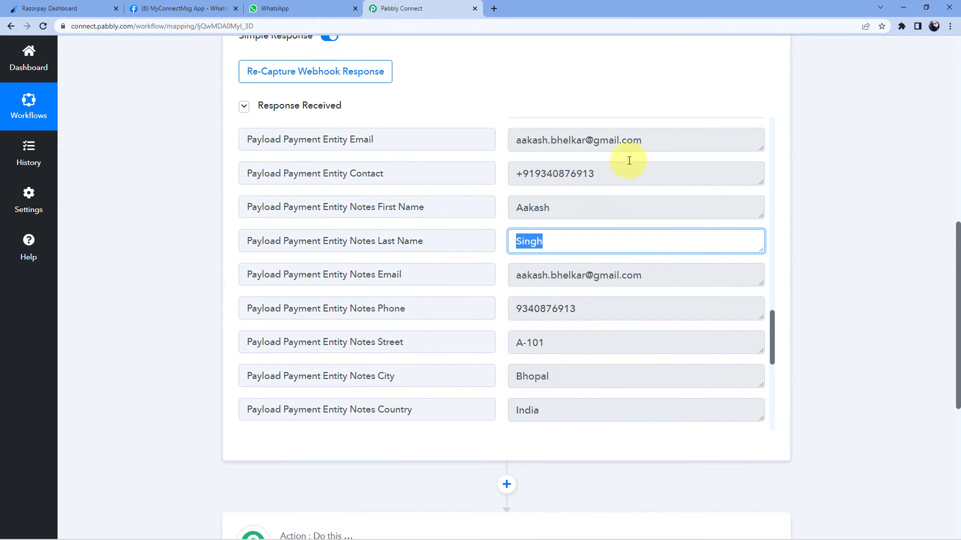
{"action": "left_click_drag", "start_coordinate": [656, 143], "coordinate": [503, 143]}
{"action": "left_click_drag", "start_coordinate": [600, 172], "coordinate": [499, 176]}
{"action": "left_click", "coordinate": [502, 175]}
Locate the Payload Payment Entity Amount value of 40000
{"action": "scroll", "coordinate": [503, 191], "scroll_direction": "down", "scroll_amount": 3}
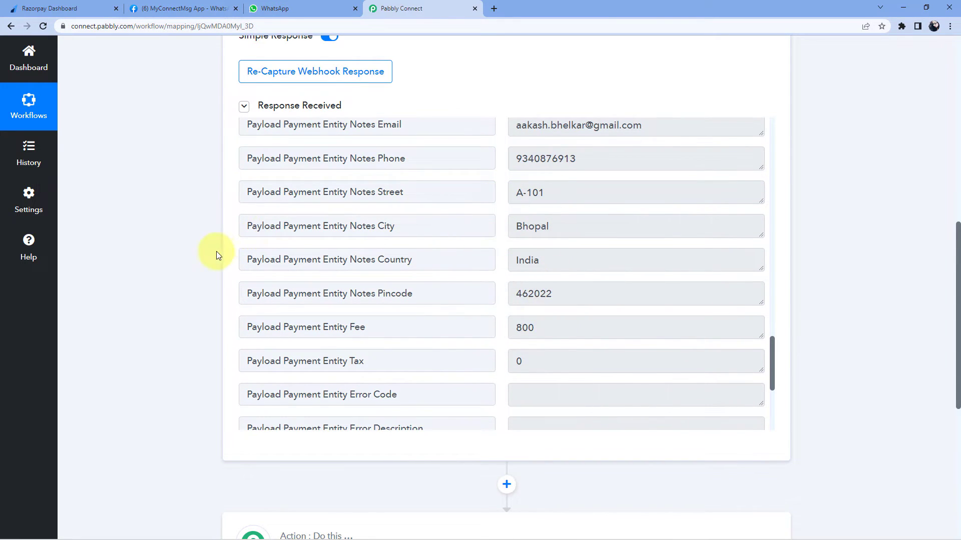
{"action": "scroll", "coordinate": [217, 253], "scroll_direction": "up", "scroll_amount": 2}
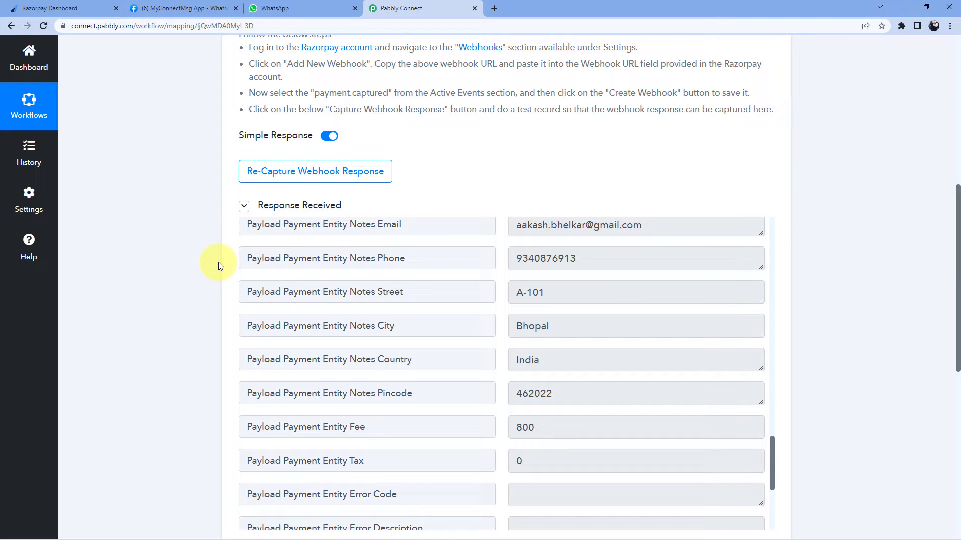
{"action": "scroll", "coordinate": [495, 301], "scroll_direction": "up", "scroll_amount": 4}
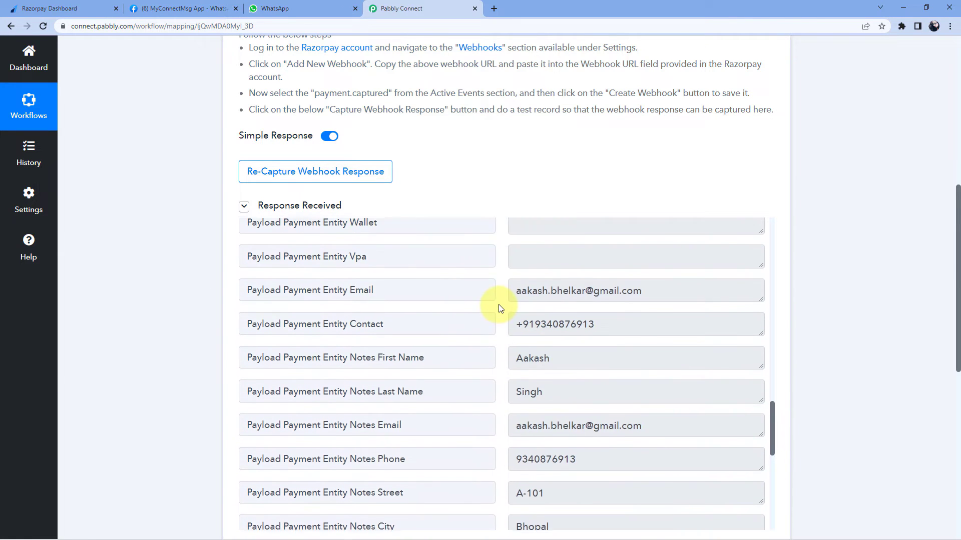
{"action": "scroll", "coordinate": [500, 308], "scroll_direction": "up", "scroll_amount": 12}
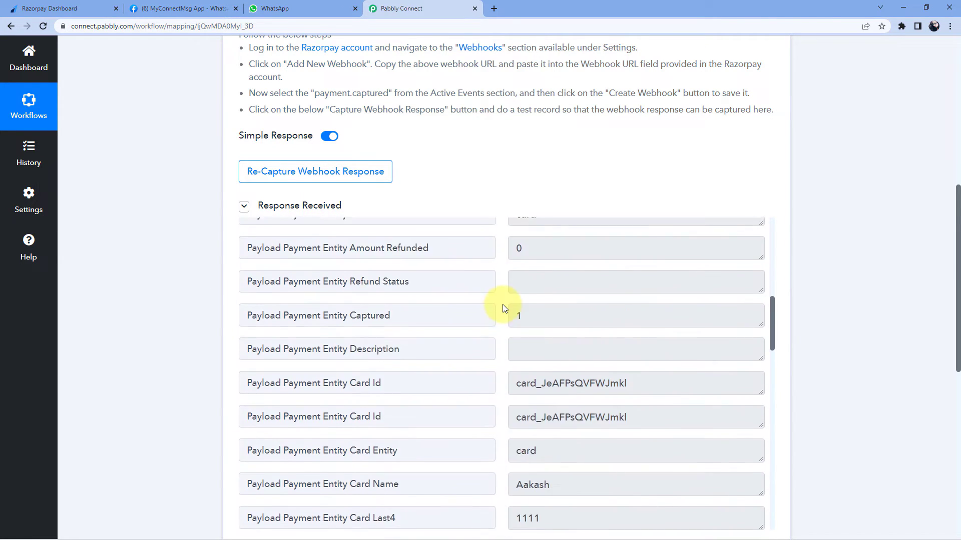
{"action": "scroll", "coordinate": [504, 307], "scroll_direction": "down", "scroll_amount": 1}
{"action": "scroll", "coordinate": [678, 288], "scroll_direction": "up", "scroll_amount": 2}
{"action": "scroll", "coordinate": [853, 228], "scroll_direction": "down", "scroll_amount": 5}
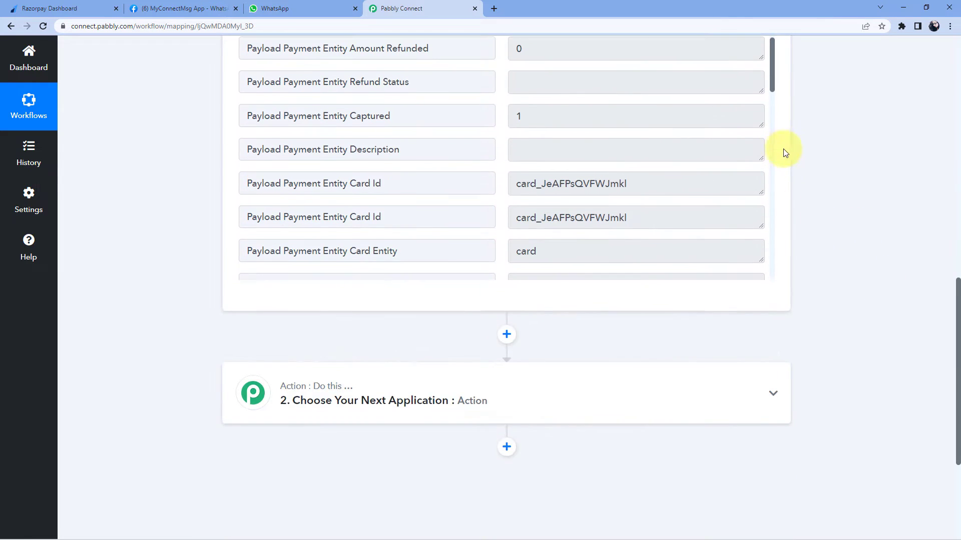
{"action": "scroll", "coordinate": [784, 153], "scroll_direction": "up", "scroll_amount": 7}
{"action": "scroll", "coordinate": [786, 250], "scroll_direction": "down", "scroll_amount": 3}
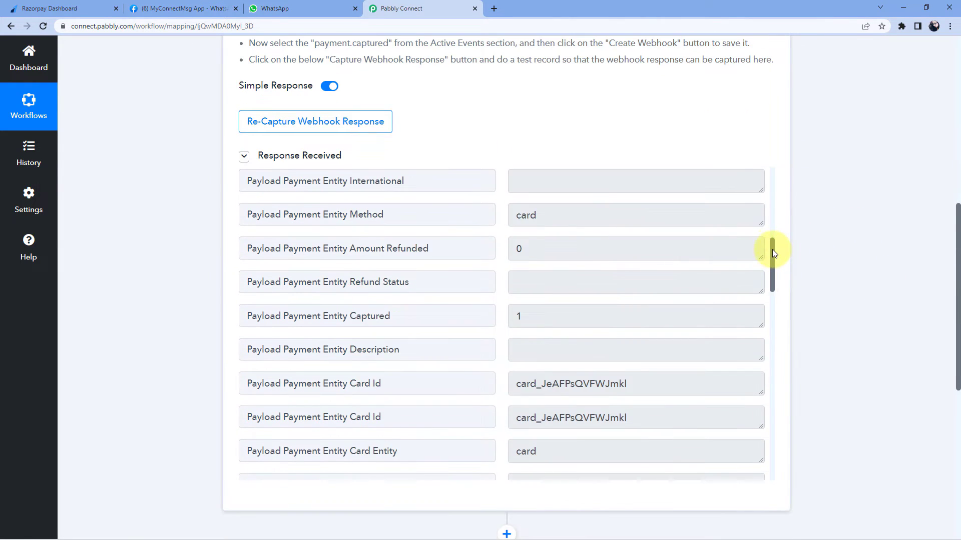
{"action": "left_click_drag", "start_coordinate": [772, 252], "coordinate": [767, 173]}
{"action": "scroll", "coordinate": [508, 356], "scroll_direction": "down", "scroll_amount": 3}
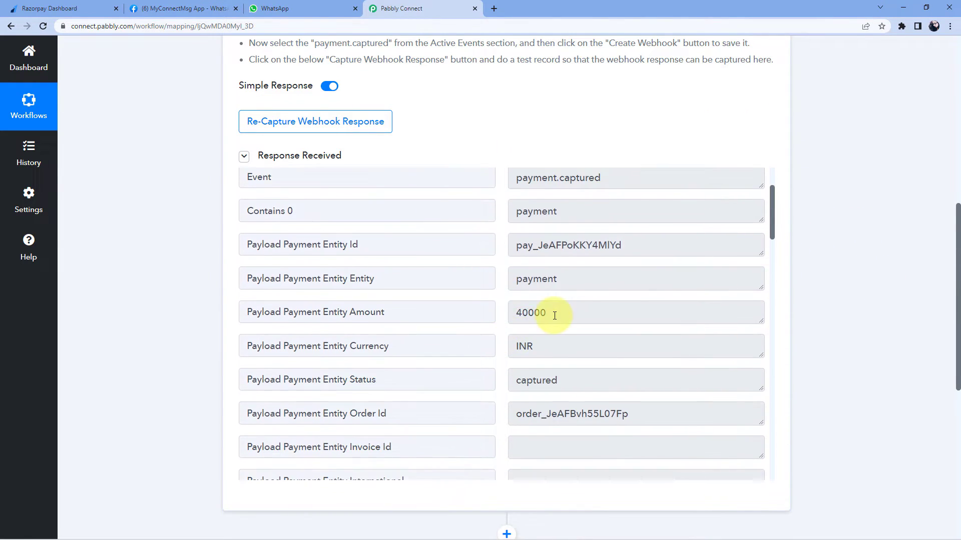
{"action": "left_click", "coordinate": [554, 315]}
Compare the ₹400.00 on the Razorpay success page with the captured Payment Entity Amount 40000
{"action": "key", "text": "alt+Tab"}
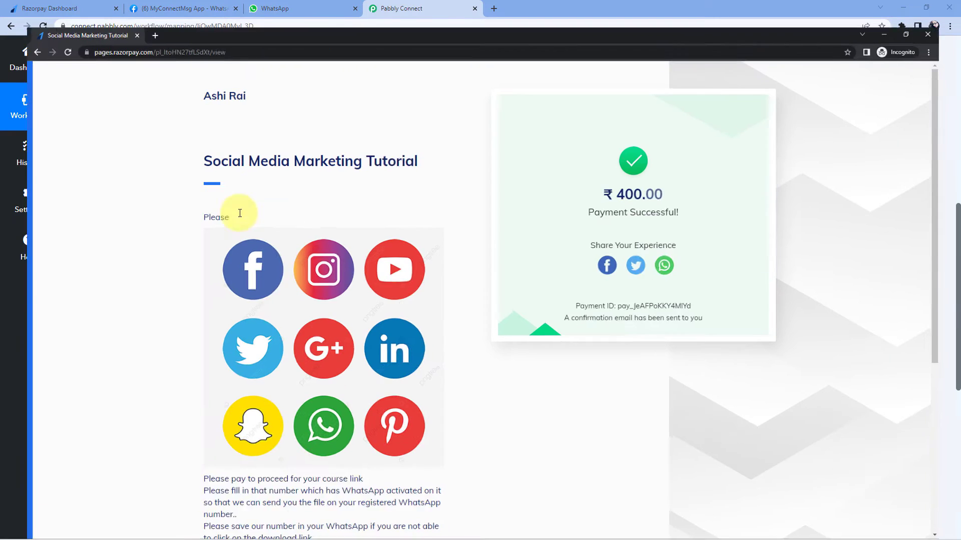
{"action": "left_click_drag", "start_coordinate": [613, 173], "coordinate": [674, 194]}
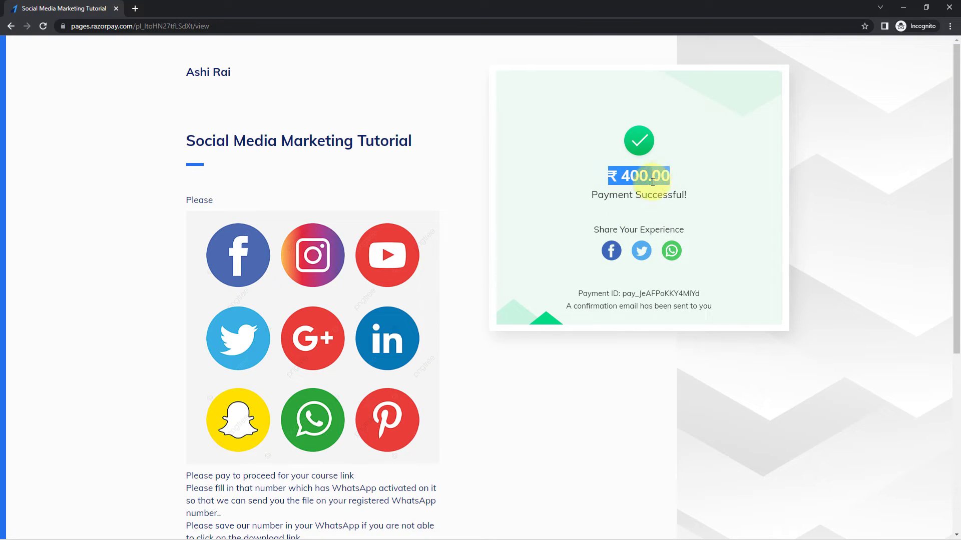
{"action": "key", "text": "alt+Tab"}
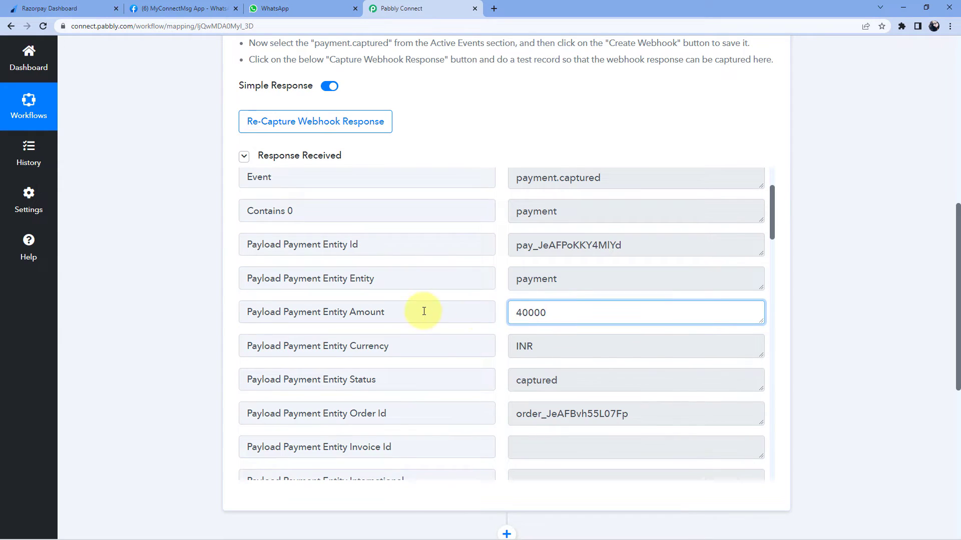
{"action": "left_click", "coordinate": [422, 311]}
{"action": "left_click_drag", "start_coordinate": [528, 312], "coordinate": [559, 312]}
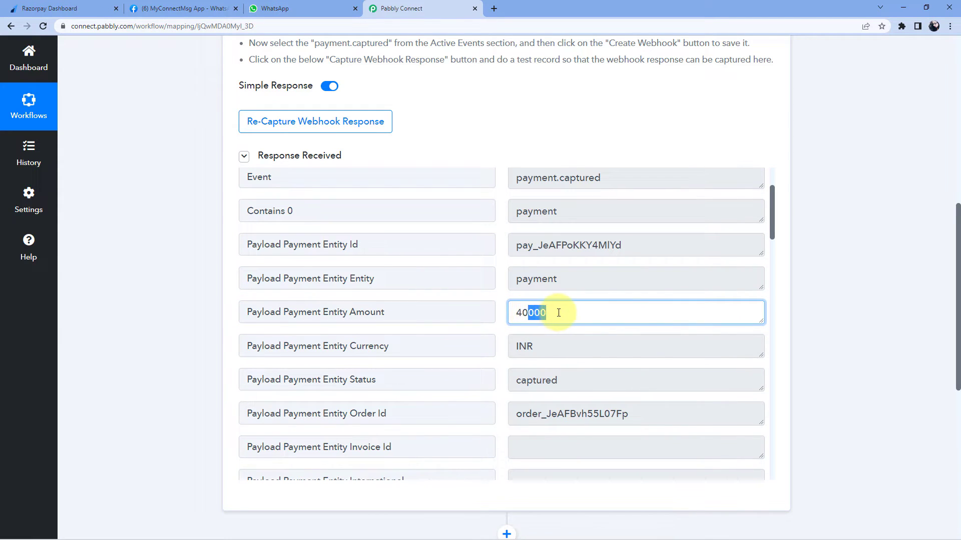
{"action": "left_click", "coordinate": [560, 312]}
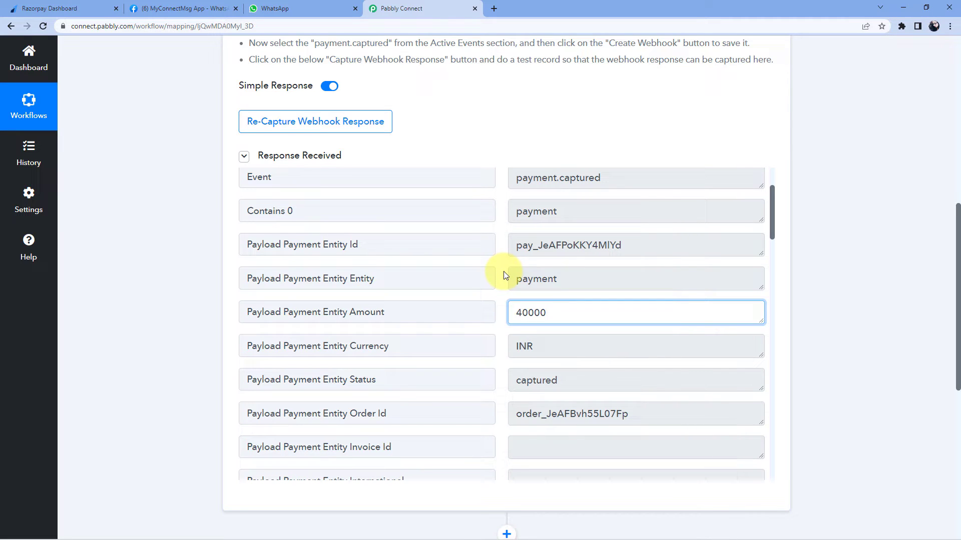
Mark the last two digits of 40000 as paise, then scroll down to the next action step
{"action": "key", "text": "alt+Tab"}
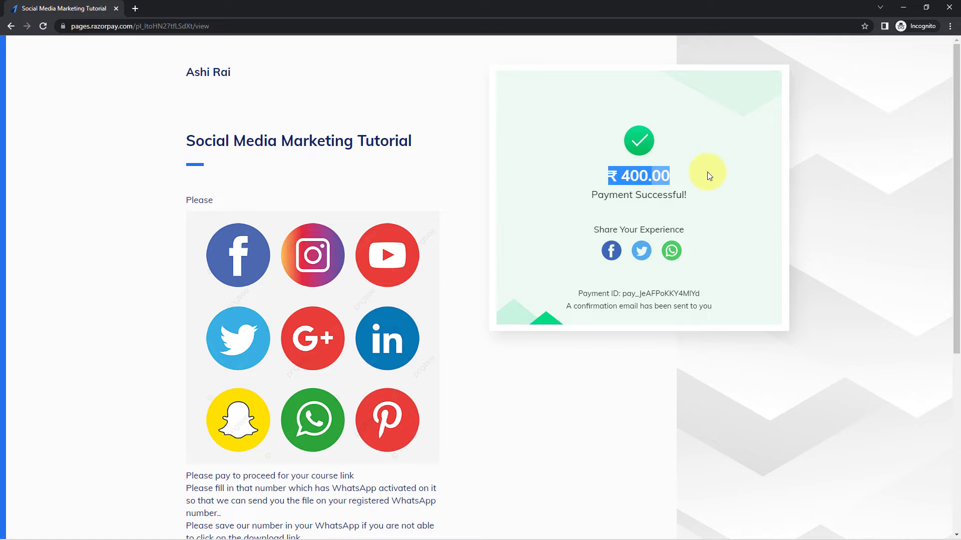
{"action": "left_click", "coordinate": [707, 173]}
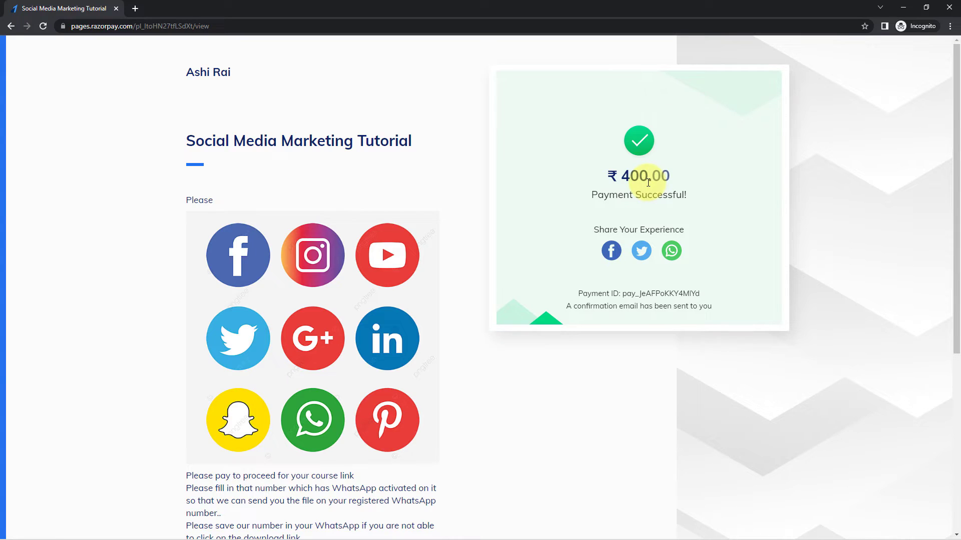
{"action": "key", "text": "alt+Tab"}
{"action": "left_click", "coordinate": [534, 313]}
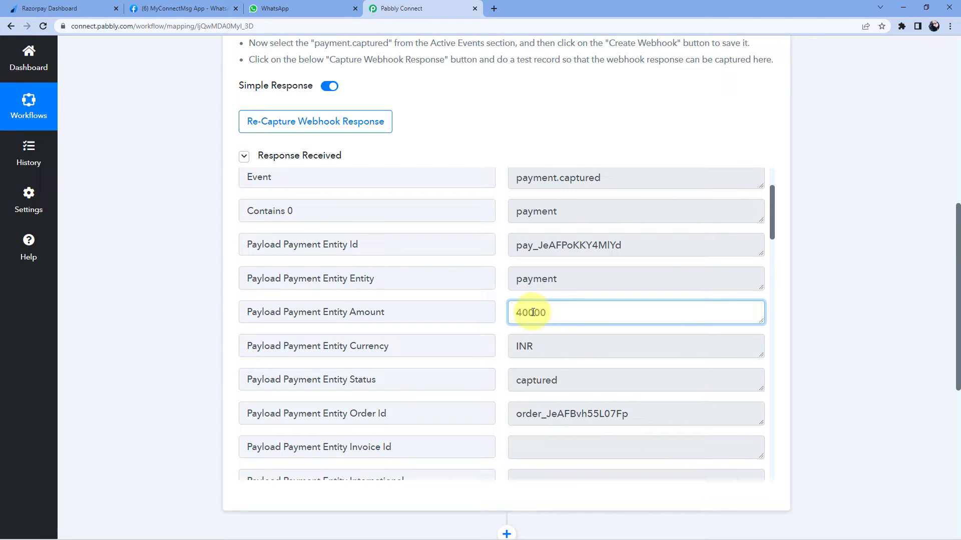
{"action": "left_click_drag", "start_coordinate": [533, 313], "coordinate": [554, 312]}
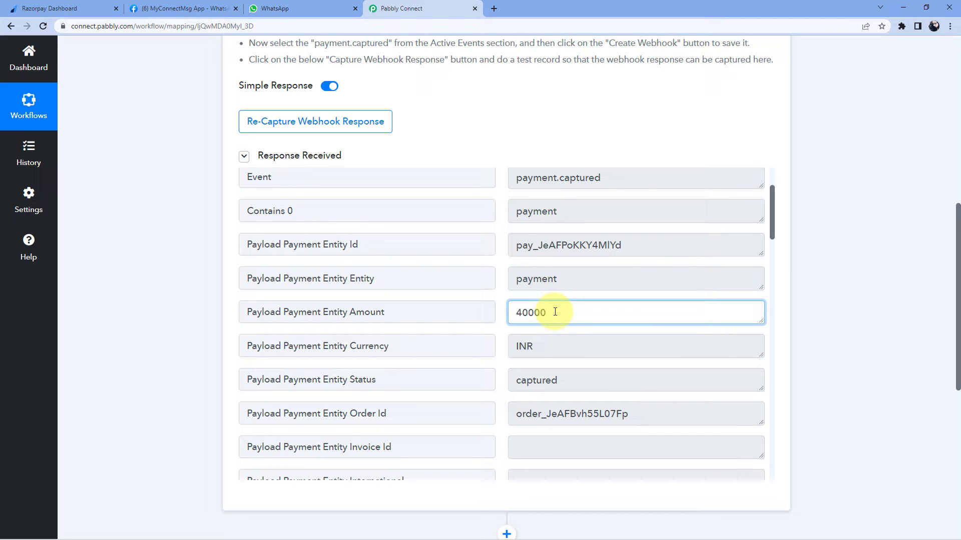
{"action": "left_click", "coordinate": [501, 296]}
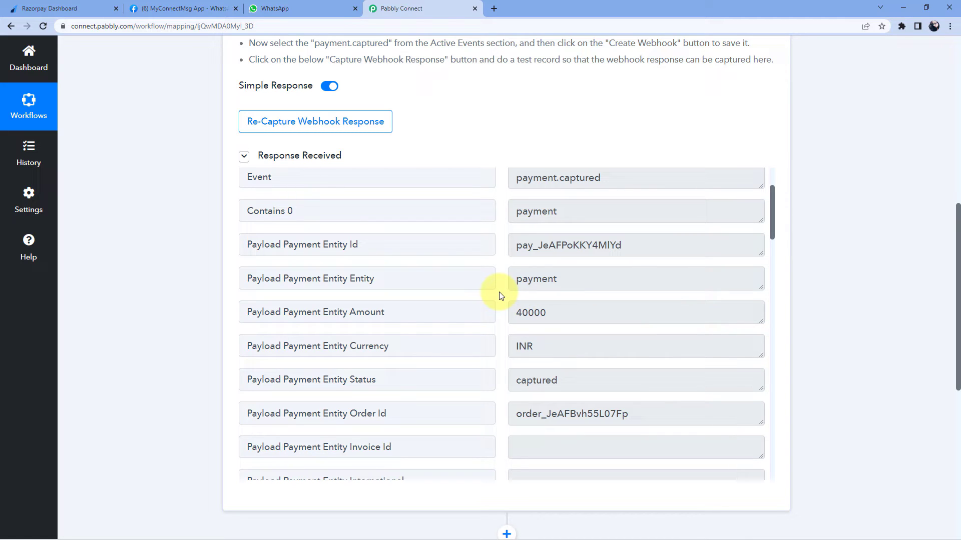
{"action": "scroll", "coordinate": [818, 242], "scroll_direction": "down", "scroll_amount": 7}
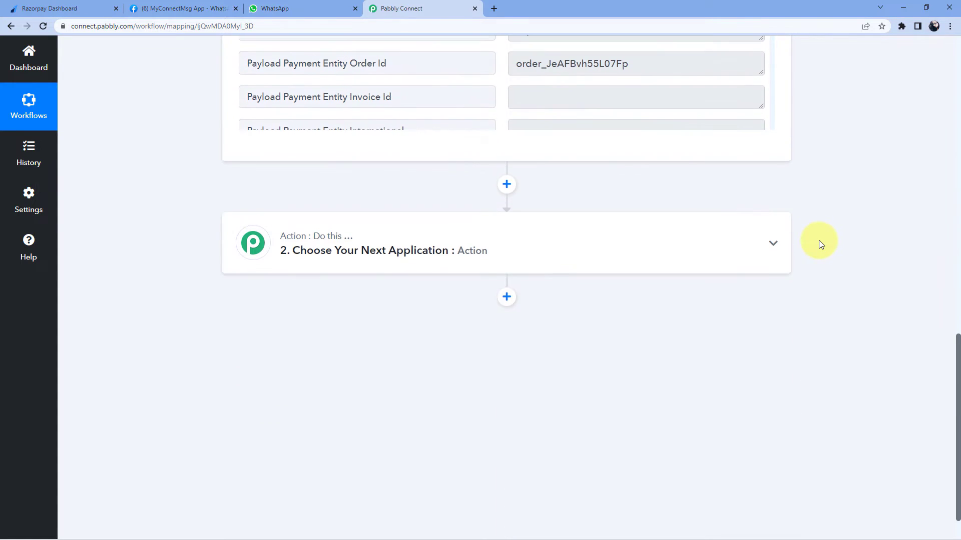
Search 'Number', choose Number Formatter by Pabbly, and select the Perform Math Operation event
{"action": "left_click", "coordinate": [461, 247]}
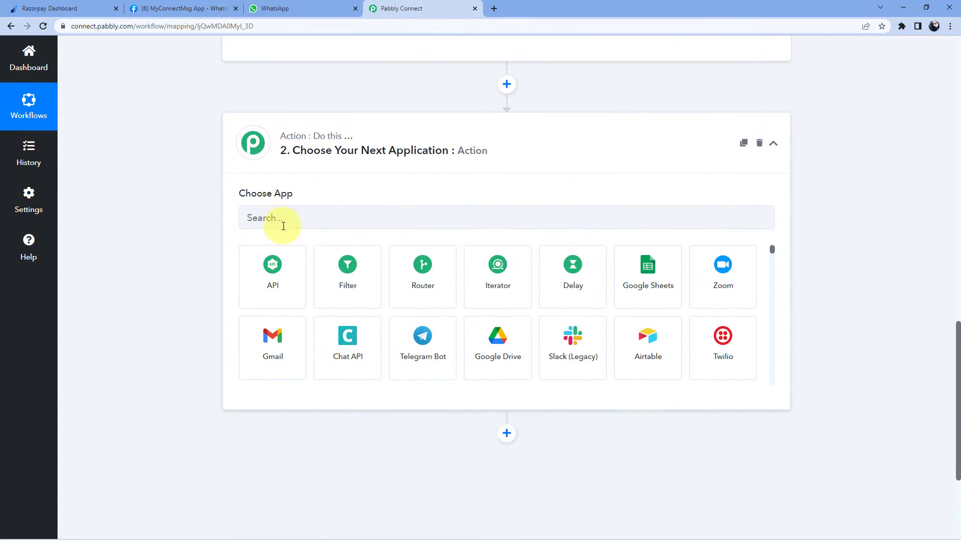
{"action": "left_click", "coordinate": [274, 224]}
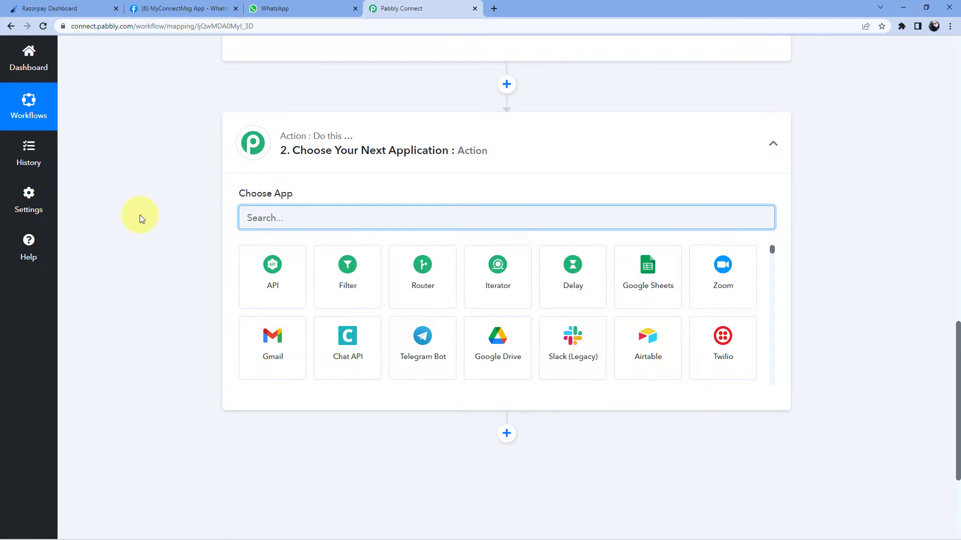
{"action": "type", "text": "Number"}
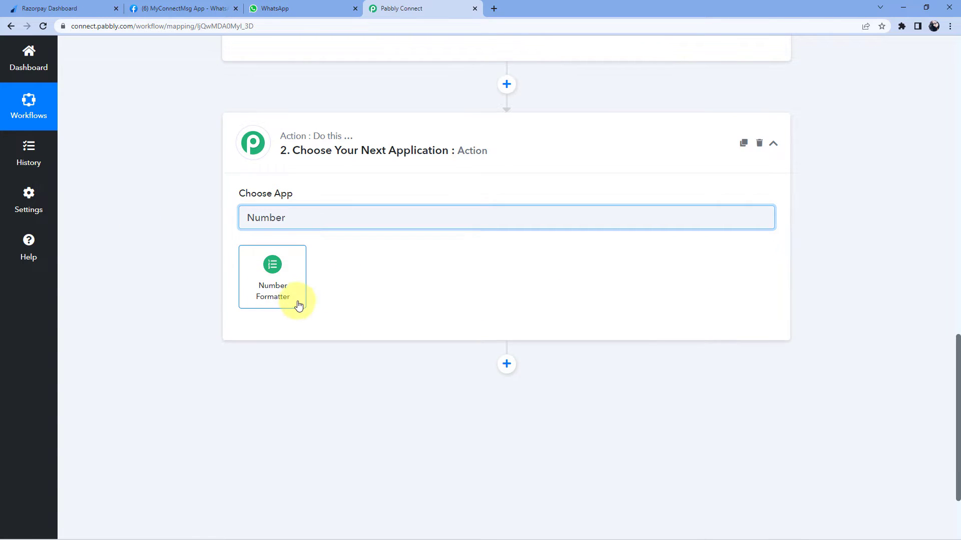
{"action": "left_click", "coordinate": [298, 303]}
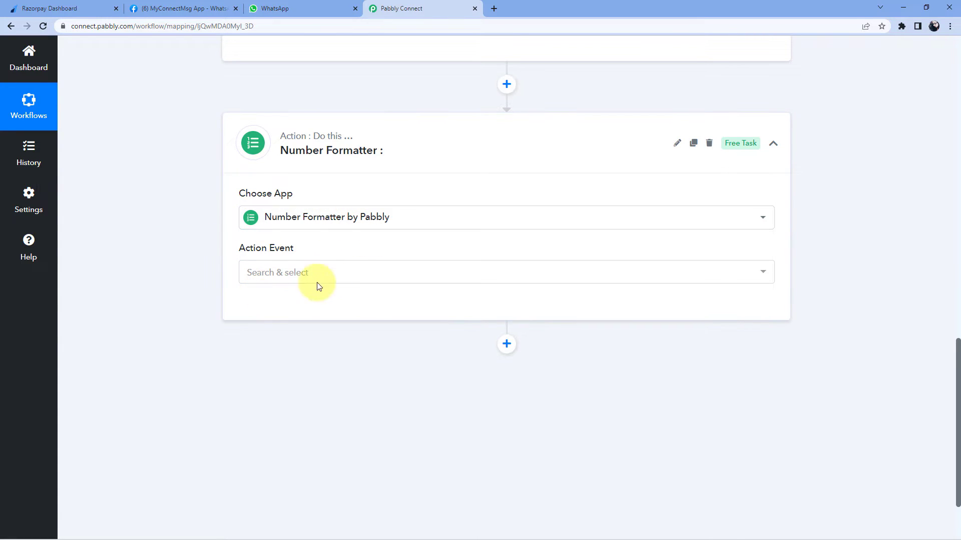
{"action": "left_click", "coordinate": [328, 275]}
{"action": "scroll", "coordinate": [355, 284], "scroll_direction": "down", "scroll_amount": 2}
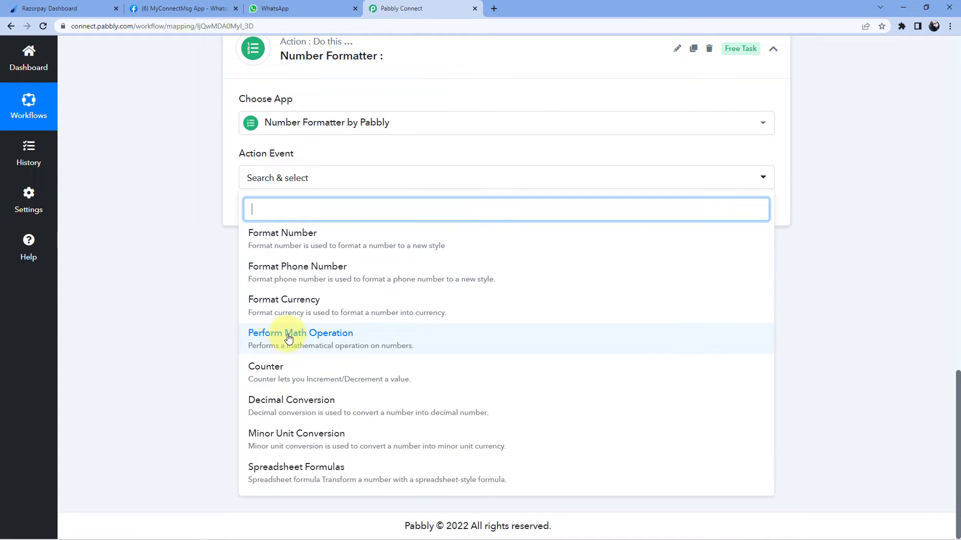
{"action": "left_click", "coordinate": [310, 334]}
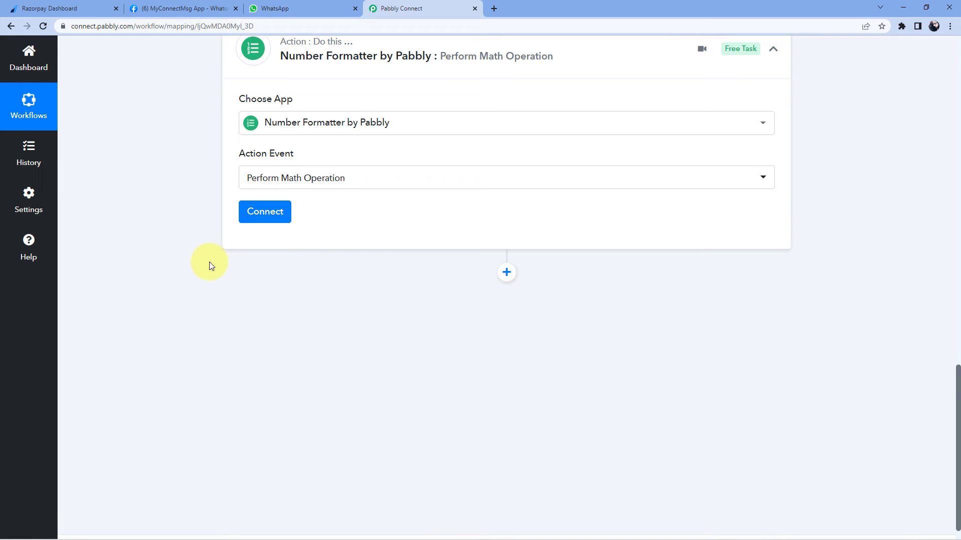
Connect the Number Formatter step and map the Razorpay payment amount 40000 into the Numbers field
{"action": "left_click", "coordinate": [276, 219]}
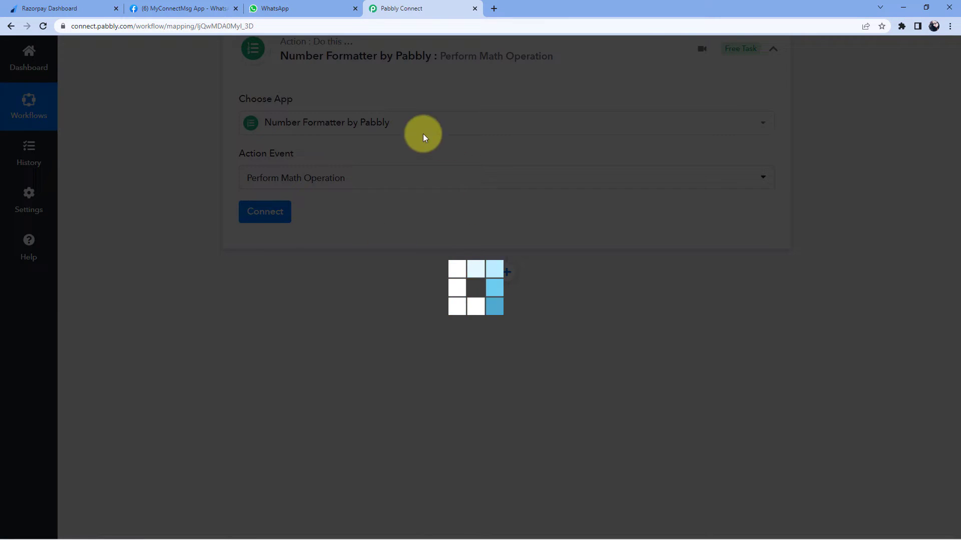
{"action": "scroll", "coordinate": [390, 157], "scroll_direction": "down", "scroll_amount": 1}
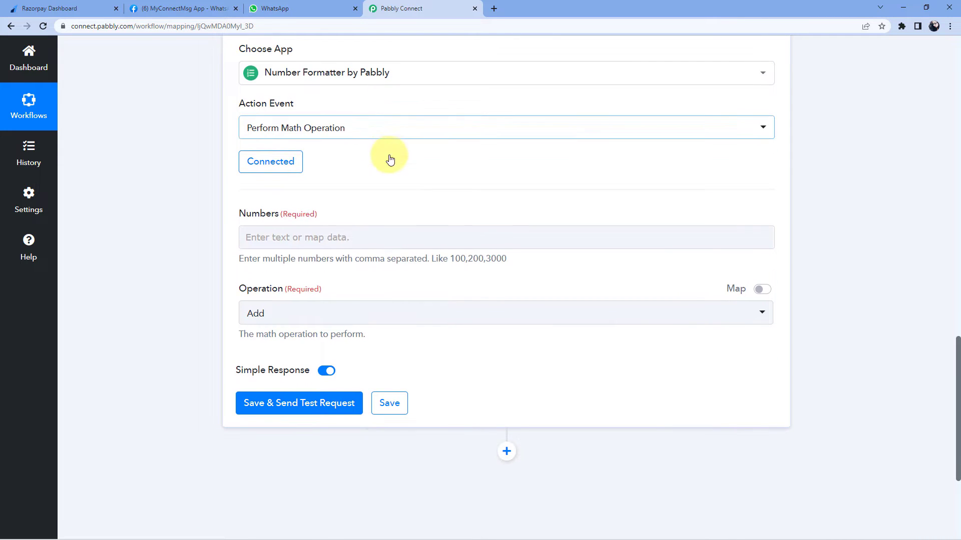
{"action": "left_click", "coordinate": [247, 236]}
{"action": "scroll", "coordinate": [255, 291], "scroll_direction": "down", "scroll_amount": 1}
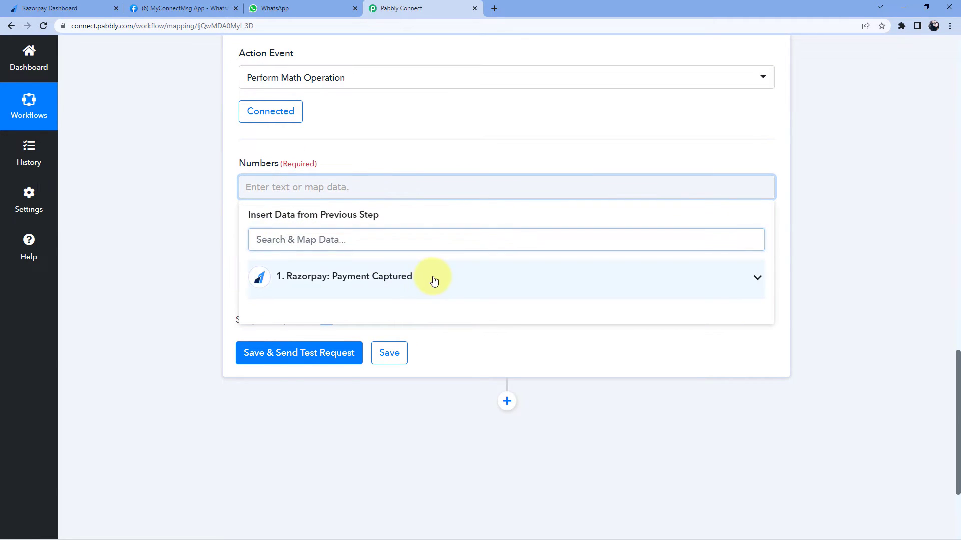
{"action": "left_click", "coordinate": [426, 281]}
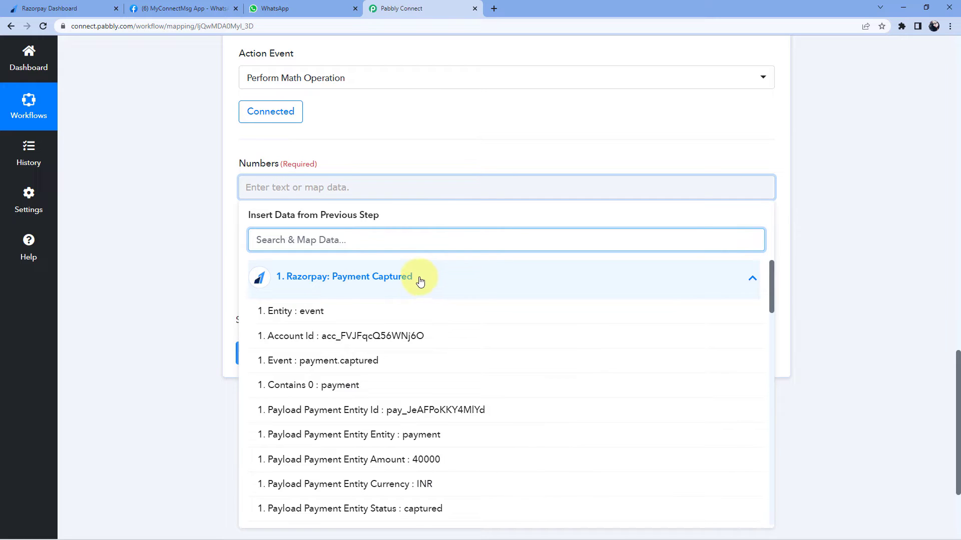
{"action": "scroll", "coordinate": [420, 282], "scroll_direction": "down", "scroll_amount": 2}
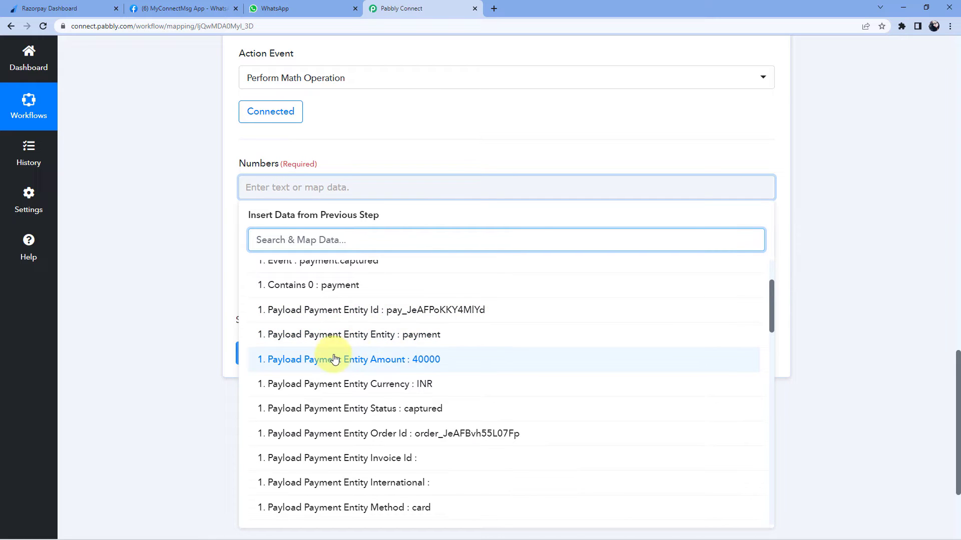
{"action": "left_click", "coordinate": [396, 361]}
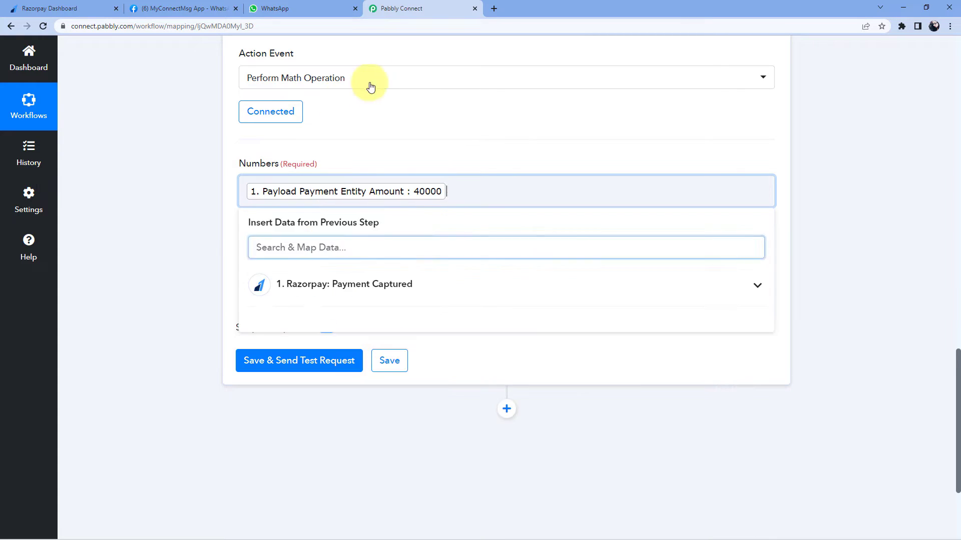
{"action": "left_click", "coordinate": [403, 121]}
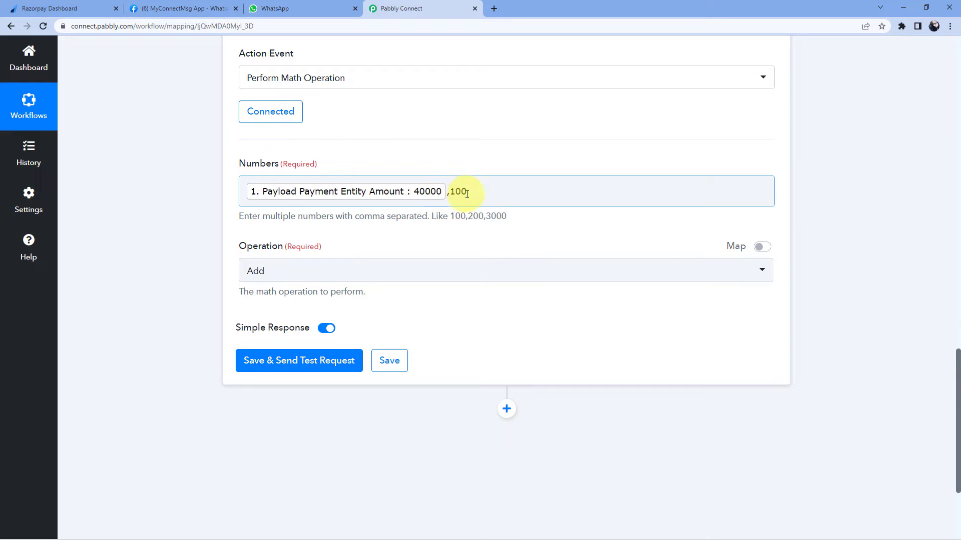
{"action": "left_click", "coordinate": [225, 196]}
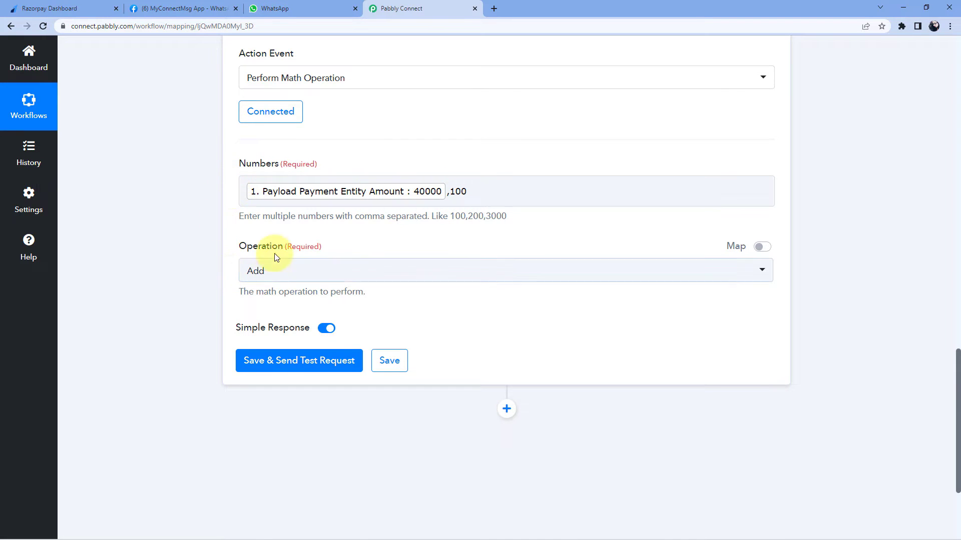
Set the operation to Divide and save and test, confirming 40000 divided by 100 gives 400
{"action": "left_click", "coordinate": [303, 271]}
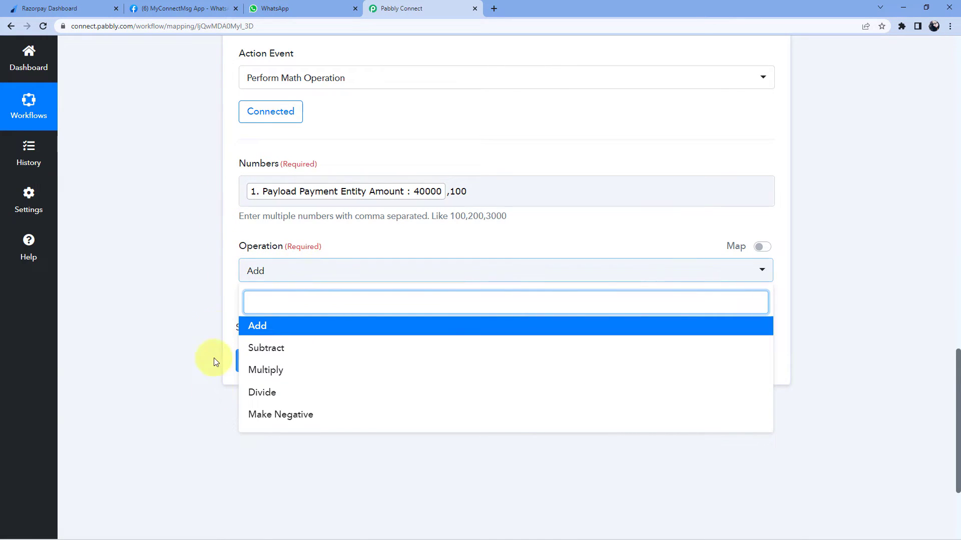
{"action": "left_click", "coordinate": [283, 400]}
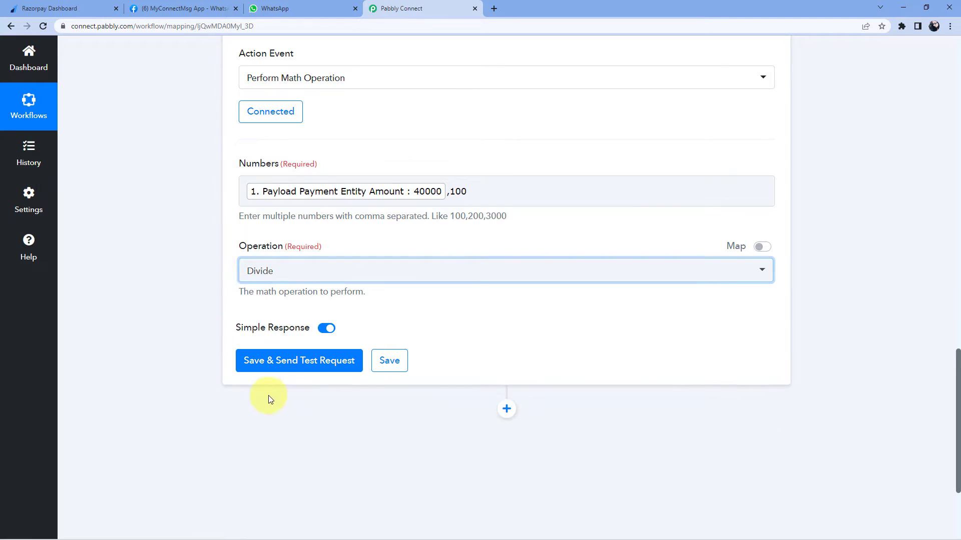
{"action": "left_click", "coordinate": [217, 271]}
{"action": "left_click", "coordinate": [310, 367]}
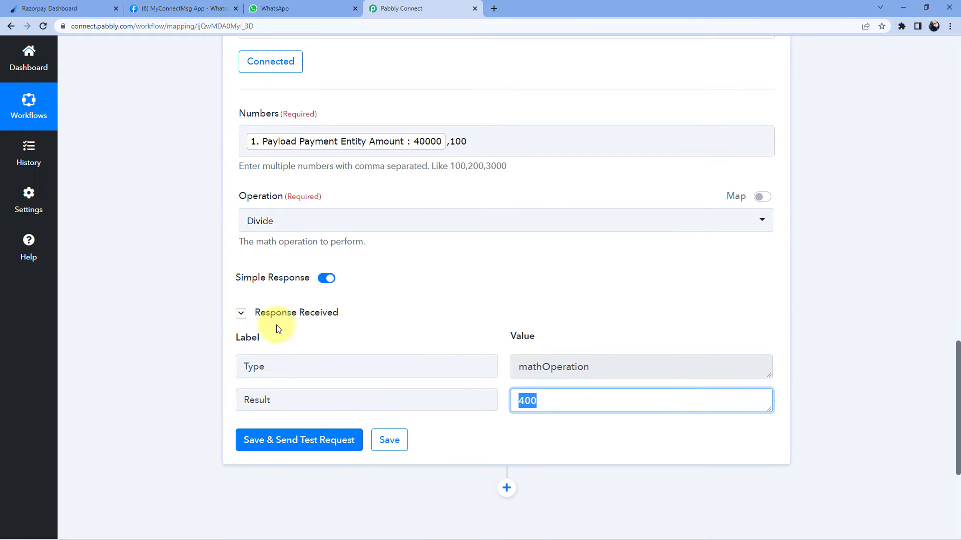
{"action": "left_click", "coordinate": [480, 336]}
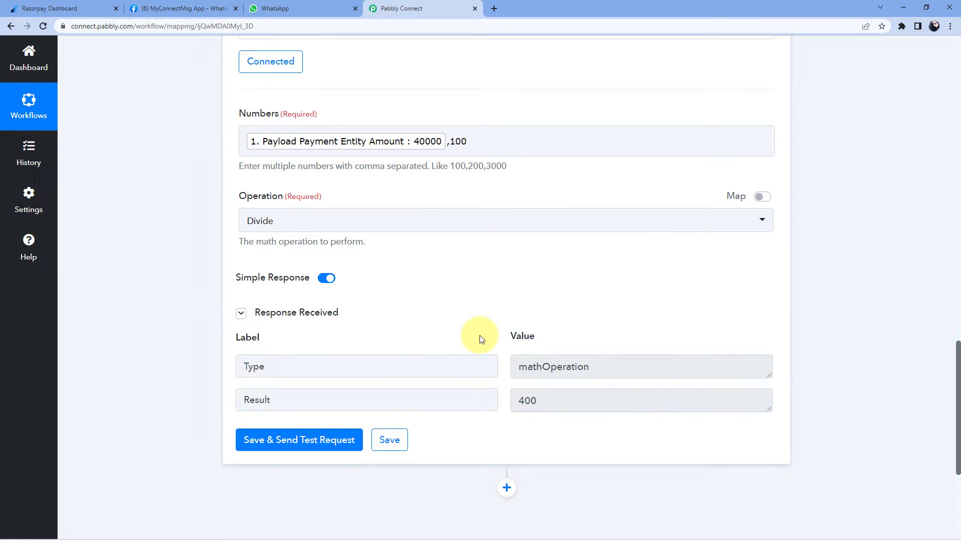
{"action": "left_click_drag", "start_coordinate": [553, 403], "coordinate": [500, 398]}
{"action": "left_click", "coordinate": [504, 383]}
{"action": "left_click", "coordinate": [503, 315]}
{"action": "scroll", "coordinate": [492, 306], "scroll_direction": "up", "scroll_amount": 5}
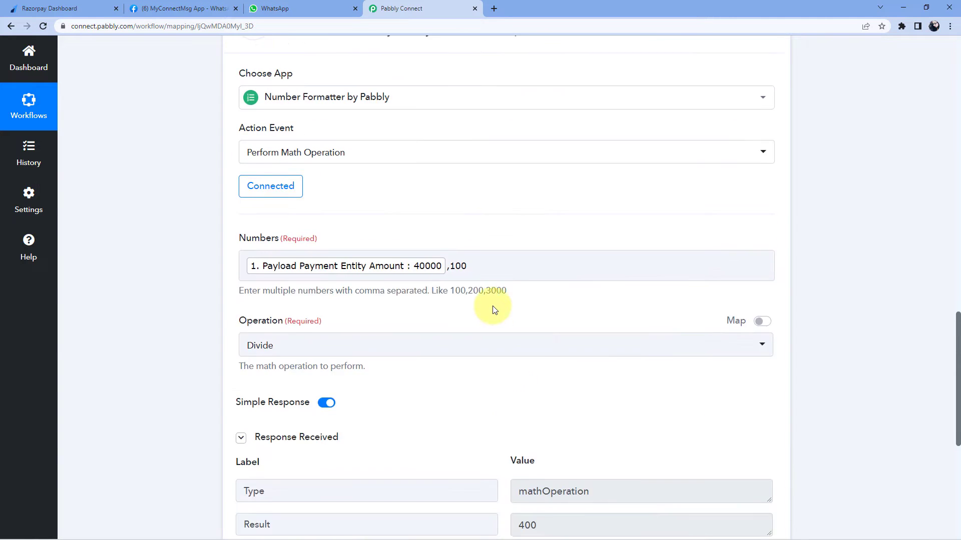
Add an action step using WhatsApp Cloud API with the Send Template Message event, and begin connecting it
{"action": "left_click", "coordinate": [493, 123]}
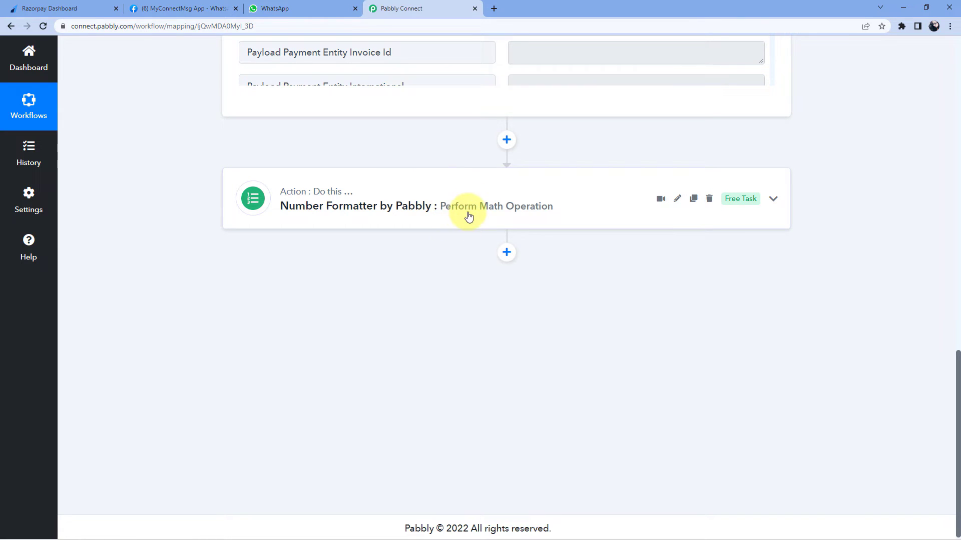
{"action": "left_click", "coordinate": [507, 252]}
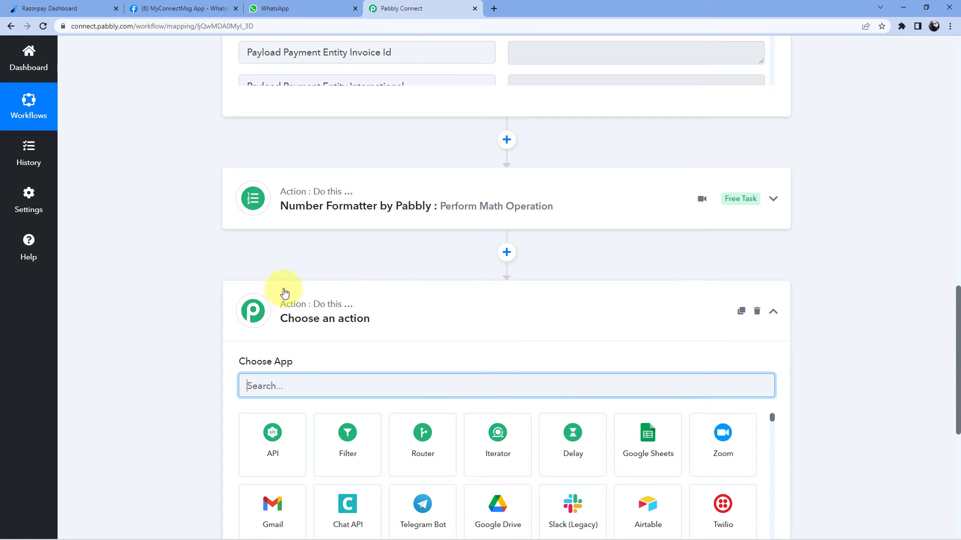
{"action": "scroll", "coordinate": [196, 289], "scroll_direction": "down", "scroll_amount": 1}
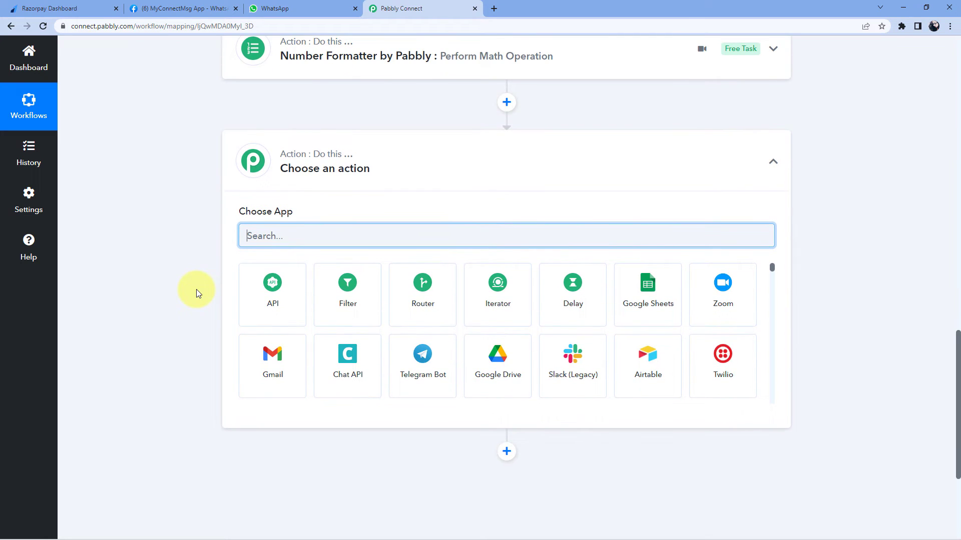
{"action": "scroll", "coordinate": [196, 289], "scroll_direction": "down", "scroll_amount": 1}
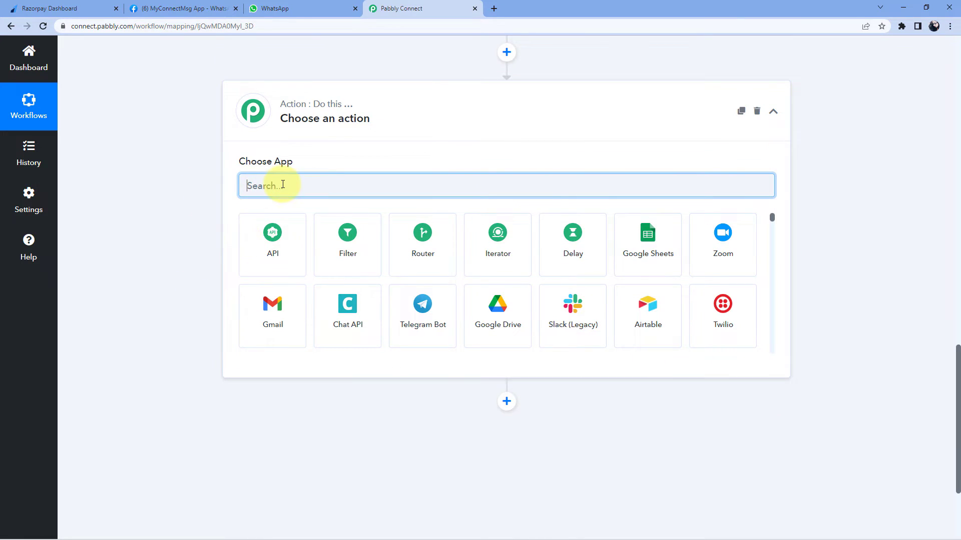
{"action": "type", "text": "Wa"}
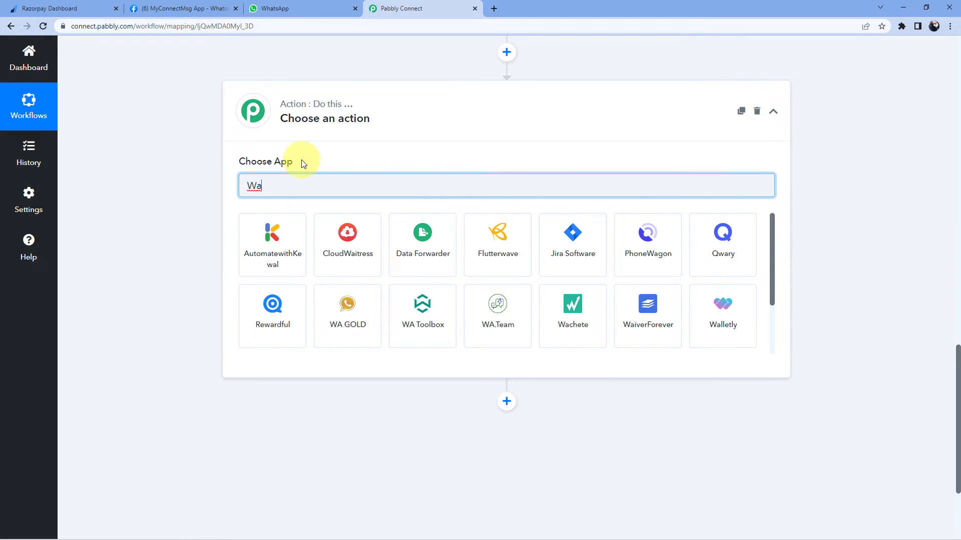
{"action": "key", "text": "BackSpace"}
{"action": "type", "text": "hatsApp"}
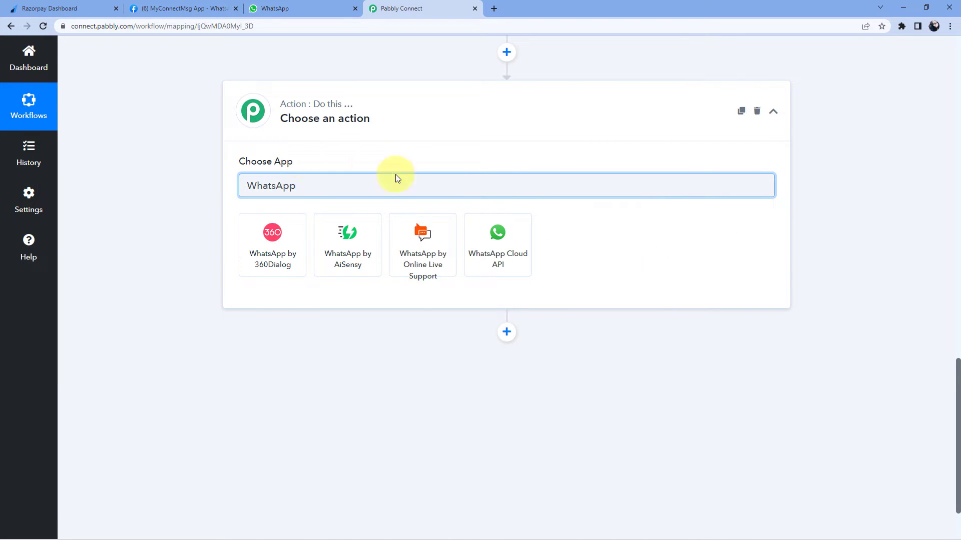
{"action": "left_click", "coordinate": [508, 248]}
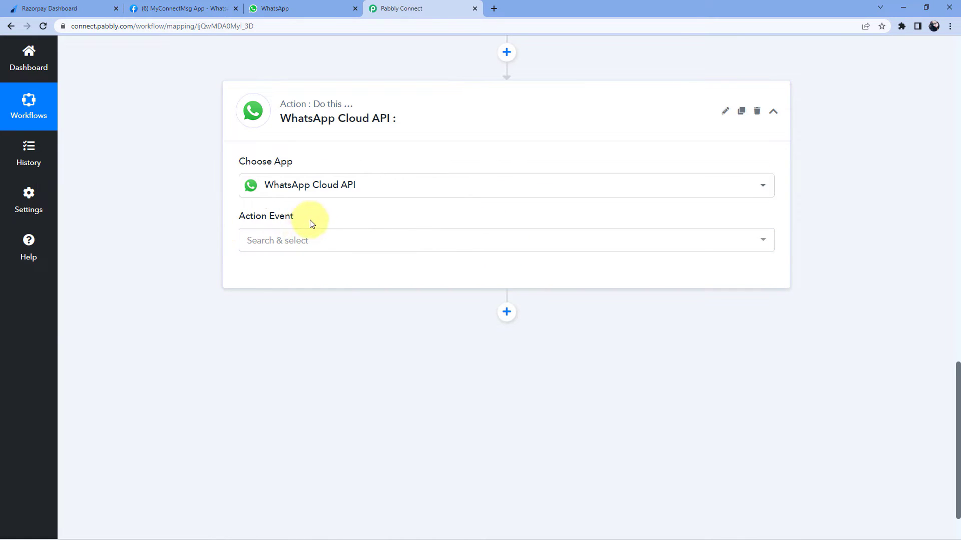
{"action": "left_click", "coordinate": [326, 247]}
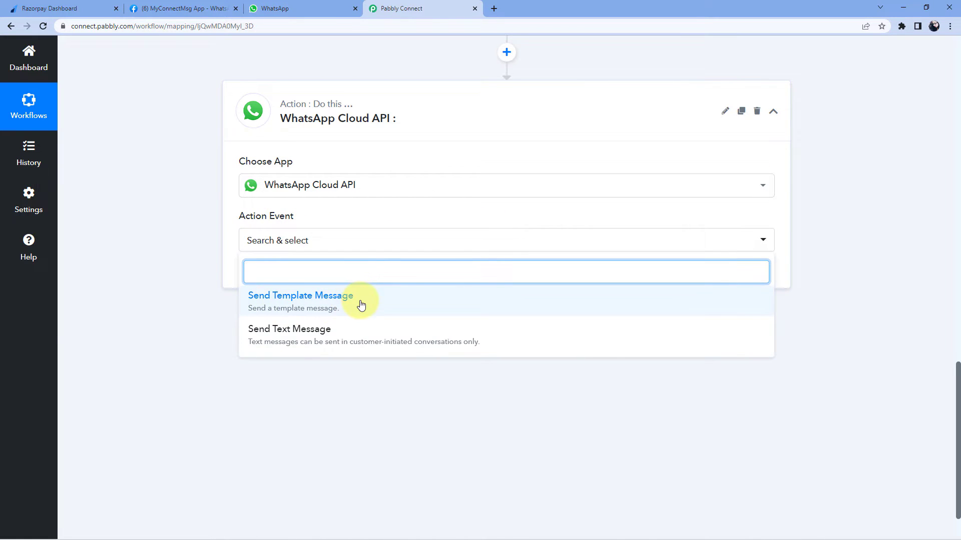
{"action": "left_click", "coordinate": [349, 300]}
{"action": "left_click", "coordinate": [272, 282]}
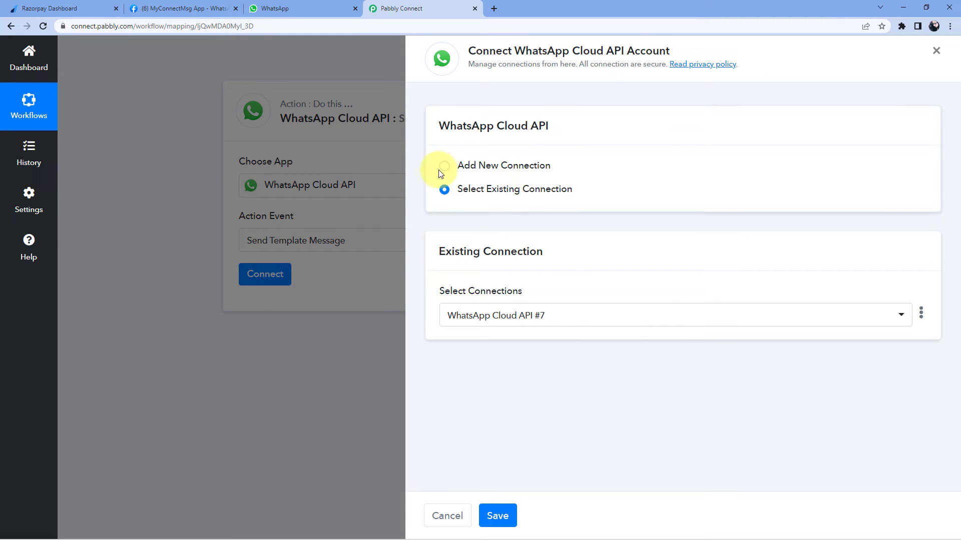
Choose Add New Connection to create WhatsApp Cloud API #8, then switch to the MyConnectMsg App developer page
{"action": "left_click", "coordinate": [444, 166]}
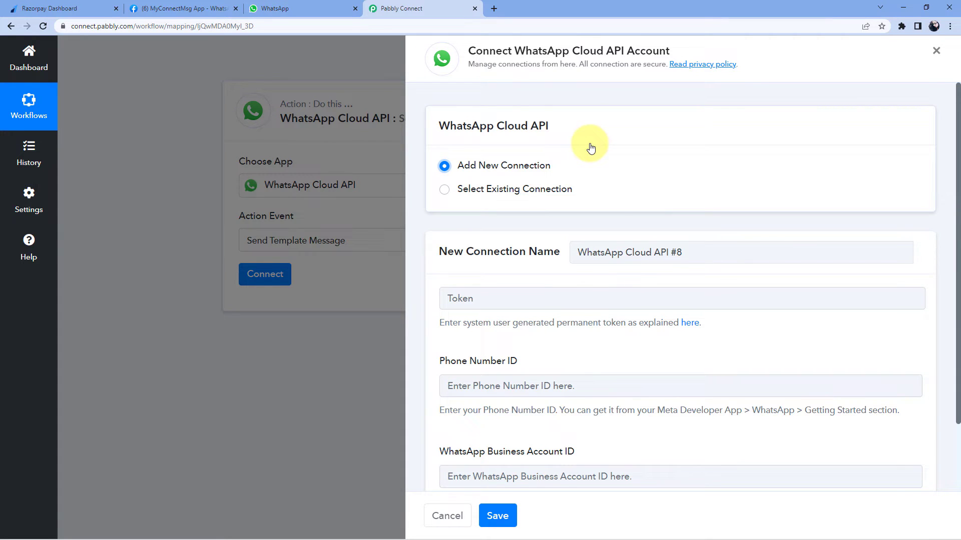
{"action": "scroll", "coordinate": [589, 146], "scroll_direction": "down", "scroll_amount": 1}
{"action": "scroll", "coordinate": [580, 155], "scroll_direction": "up", "scroll_amount": 1}
{"action": "scroll", "coordinate": [588, 169], "scroll_direction": "down", "scroll_amount": 2}
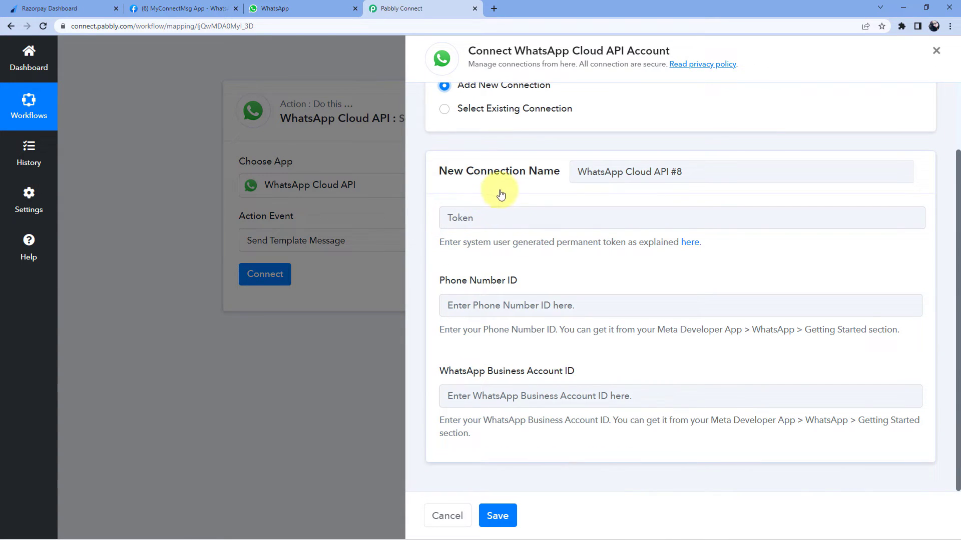
{"action": "left_click", "coordinate": [190, 9]}
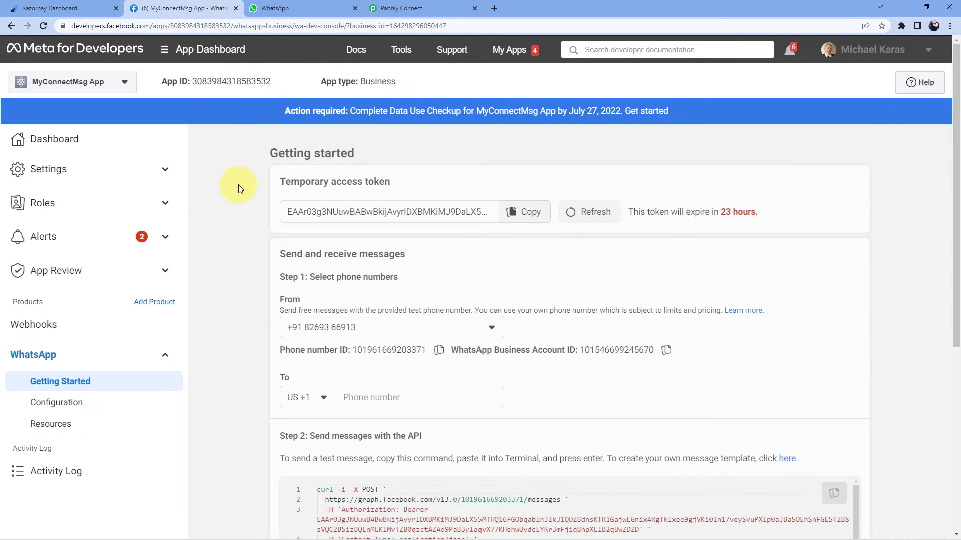
Copy the Phone number ID from Meta for Developers and paste it into Pabbly's Phone Number ID field
{"action": "left_click_drag", "start_coordinate": [279, 182], "coordinate": [394, 183]}
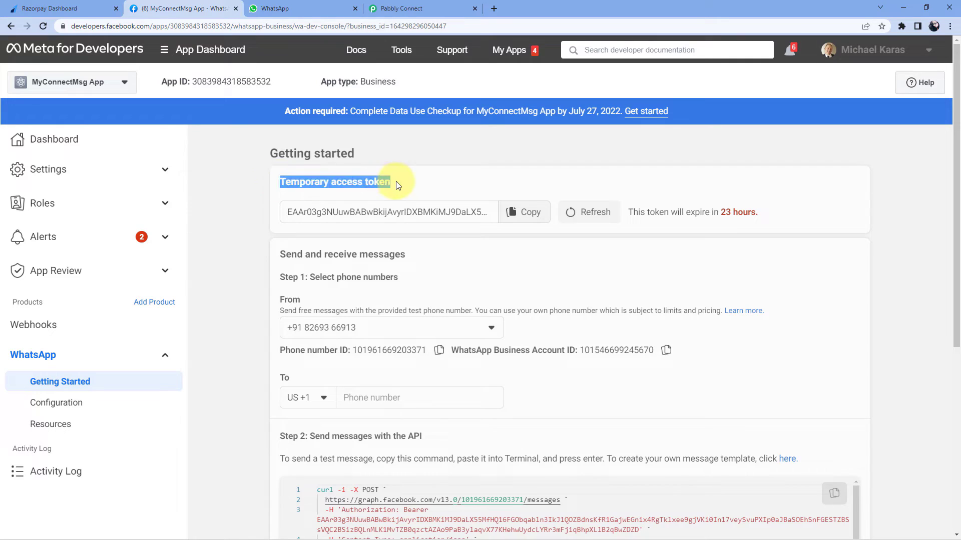
{"action": "left_click", "coordinate": [322, 302]}
{"action": "left_click_drag", "start_coordinate": [279, 351], "coordinate": [349, 350]}
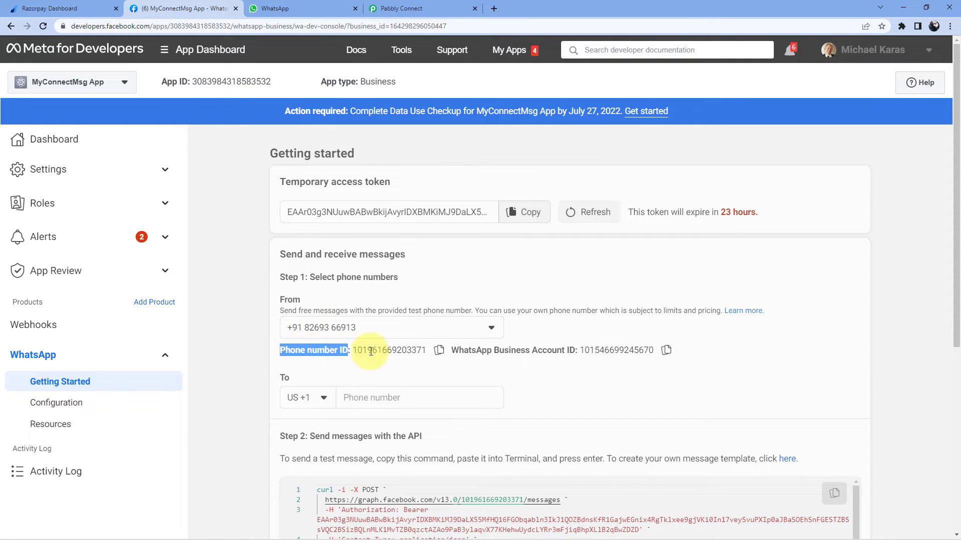
{"action": "left_click", "coordinate": [561, 356]}
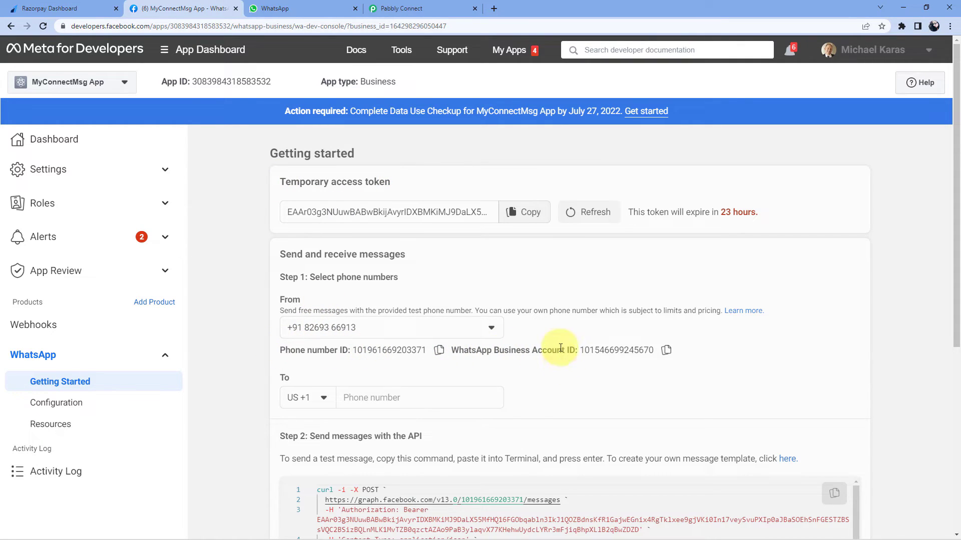
{"action": "left_click", "coordinate": [438, 352]}
{"action": "left_click", "coordinate": [402, 9]}
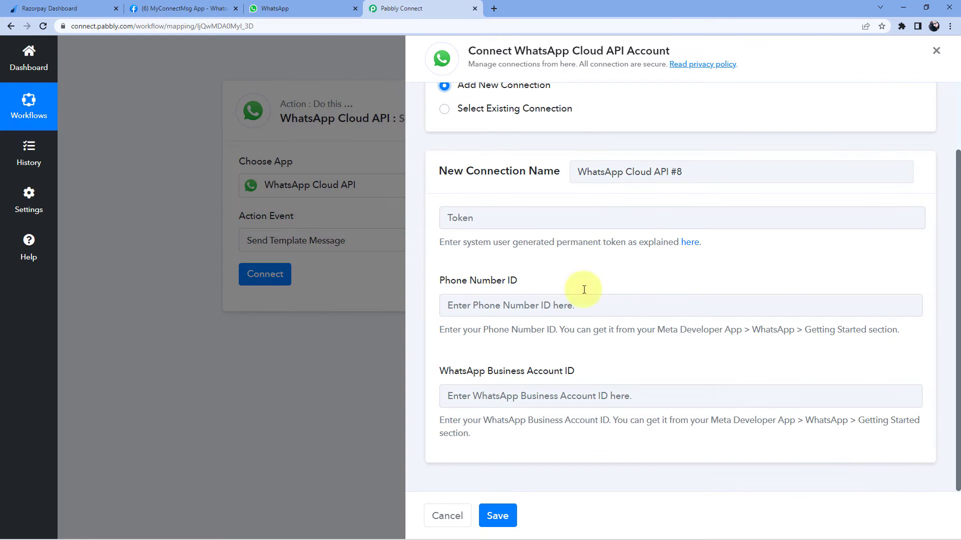
{"action": "left_click", "coordinate": [484, 300]}
{"action": "right_click", "coordinate": [495, 300]}
{"action": "left_click", "coordinate": [507, 369]}
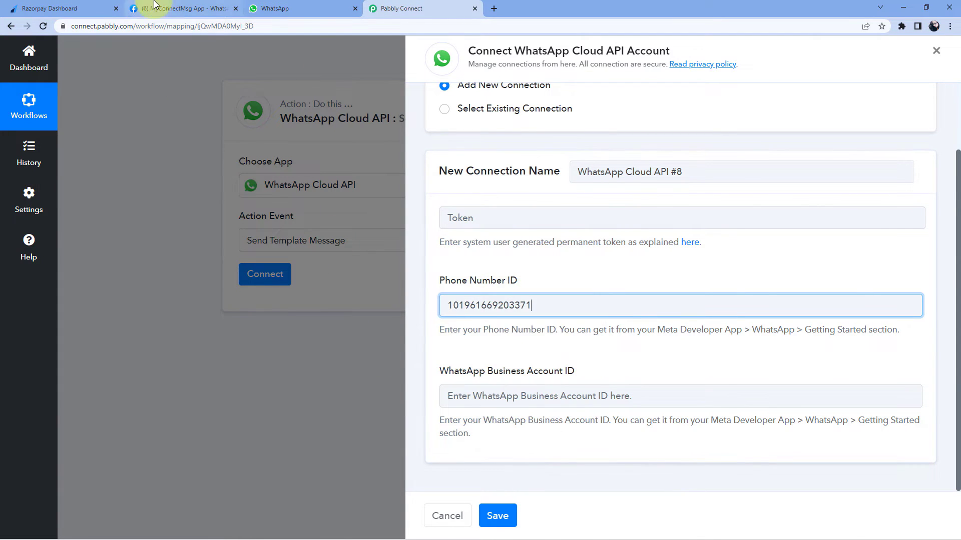
Copy the WhatsApp Business Account ID into Pabbly's Business Account ID field, then focus the Token field
{"action": "left_click", "coordinate": [154, 5]}
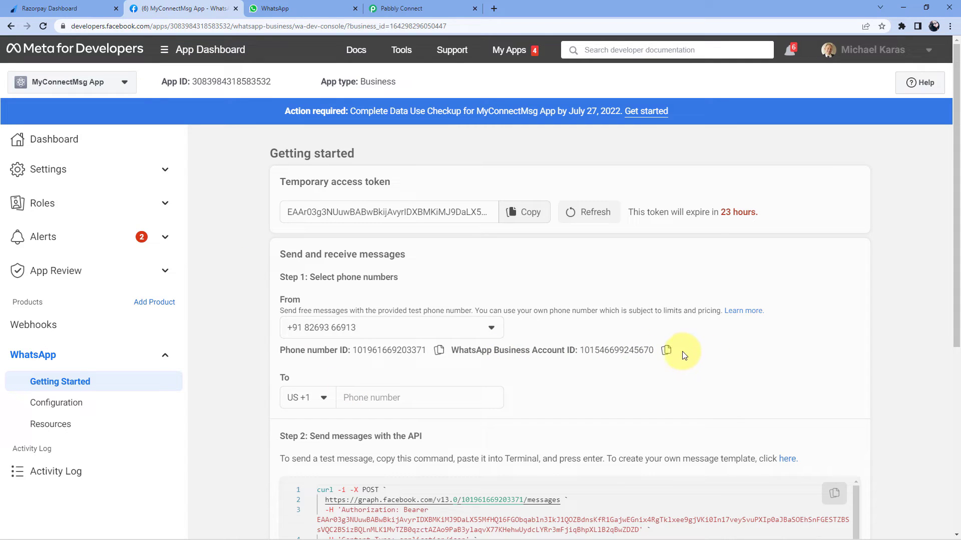
{"action": "left_click", "coordinate": [666, 350]}
{"action": "left_click", "coordinate": [402, 8]}
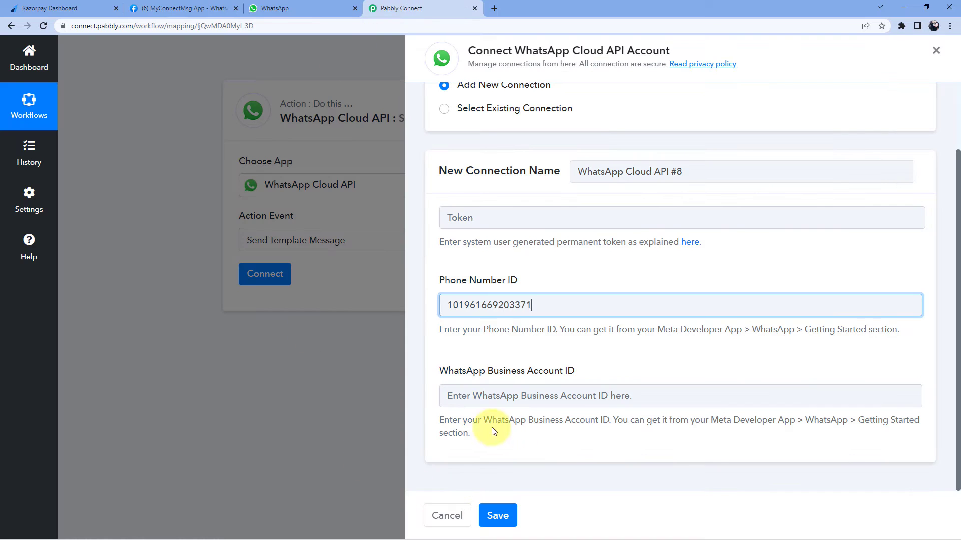
{"action": "left_click", "coordinate": [457, 396]}
{"action": "right_click", "coordinate": [483, 396]}
{"action": "left_click", "coordinate": [502, 317]}
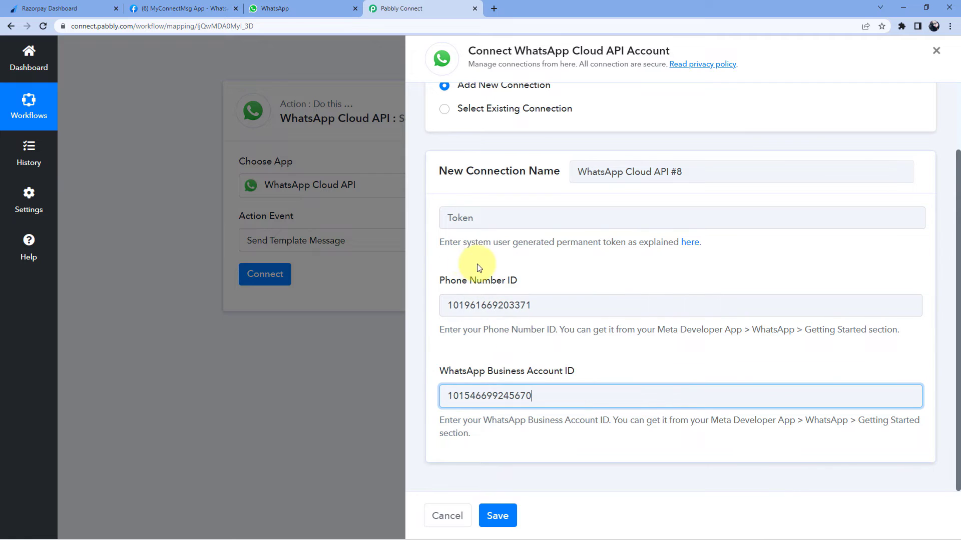
{"action": "left_click", "coordinate": [453, 218]}
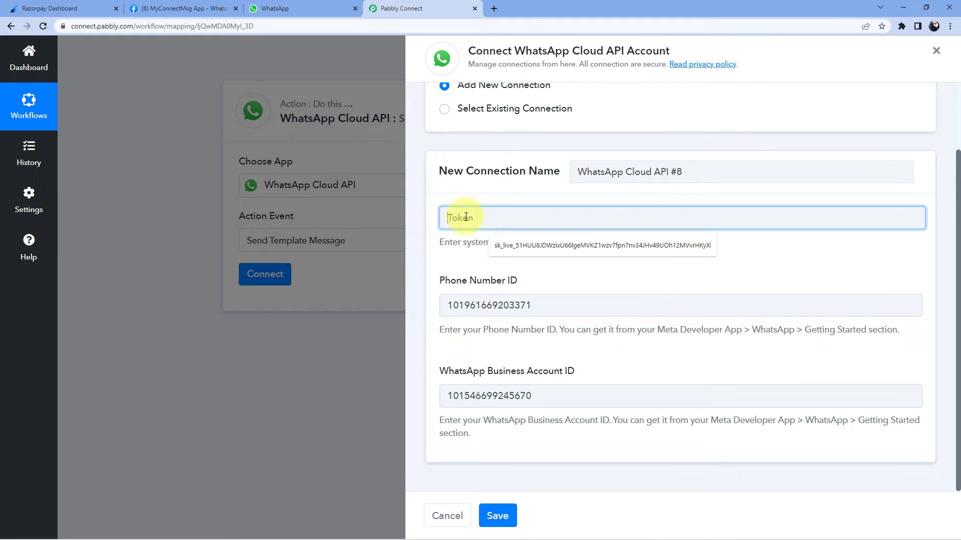
{"action": "left_click", "coordinate": [458, 252]}
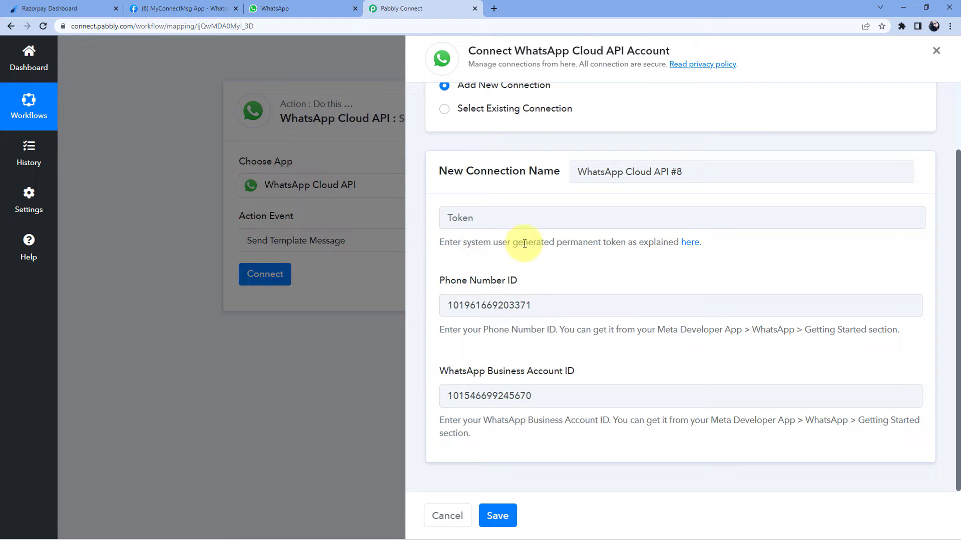
Read the Pabbly Forum thread on generating a permanent token, close it, and return to the connection form
{"action": "left_click", "coordinate": [690, 247]}
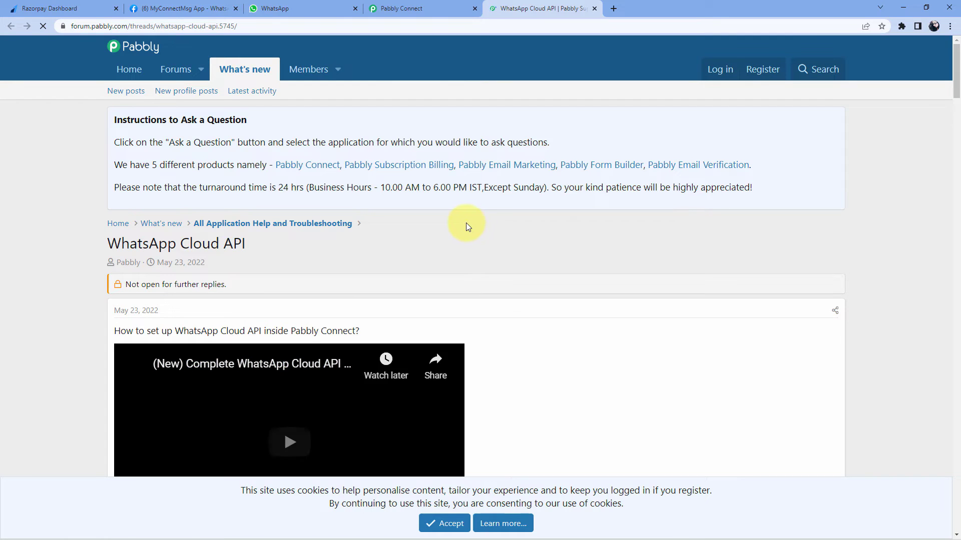
{"action": "scroll", "coordinate": [505, 211], "scroll_direction": "down", "scroll_amount": 2}
{"action": "scroll", "coordinate": [508, 211], "scroll_direction": "down", "scroll_amount": 3}
{"action": "scroll", "coordinate": [558, 203], "scroll_direction": "up", "scroll_amount": 2}
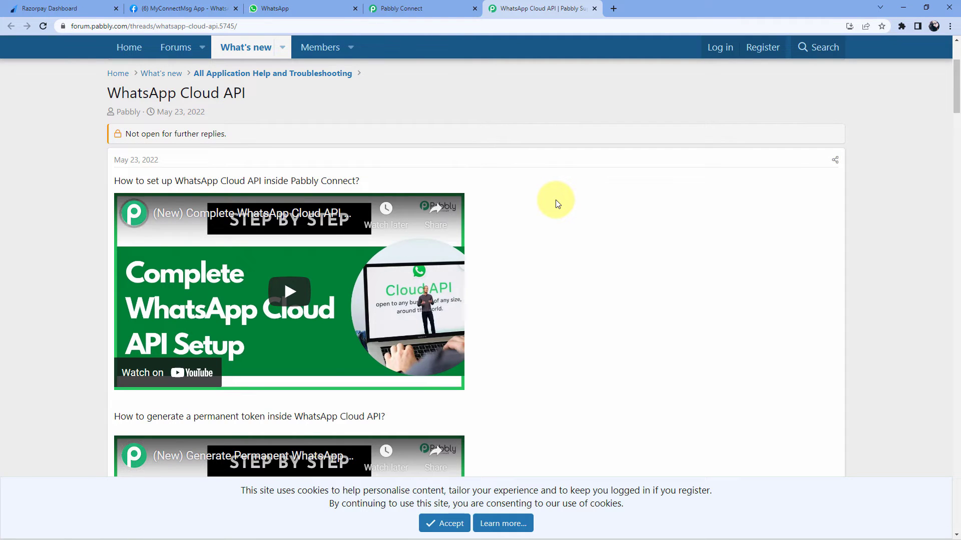
{"action": "left_click", "coordinate": [185, 8]}
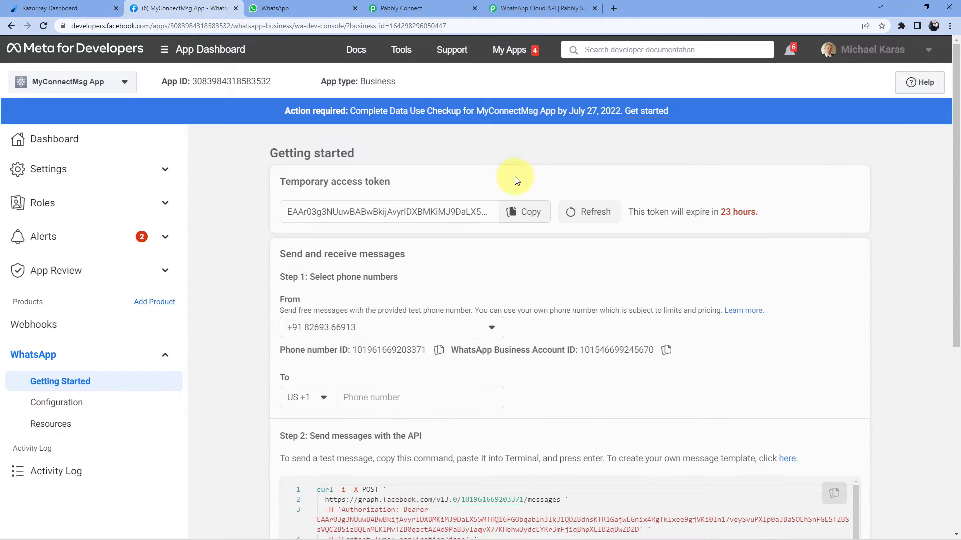
{"action": "left_click", "coordinate": [545, 9]}
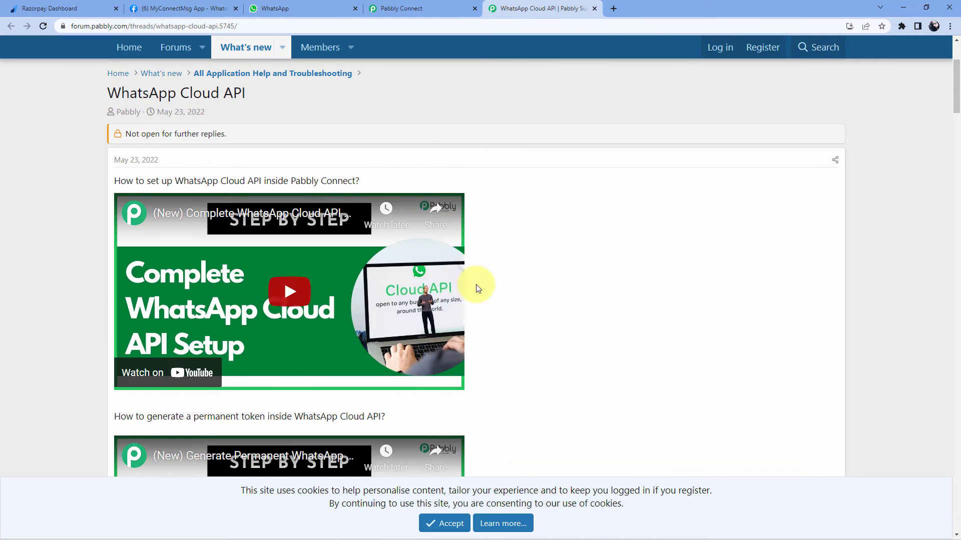
{"action": "left_click", "coordinate": [594, 11]}
{"action": "left_click", "coordinate": [201, 9]}
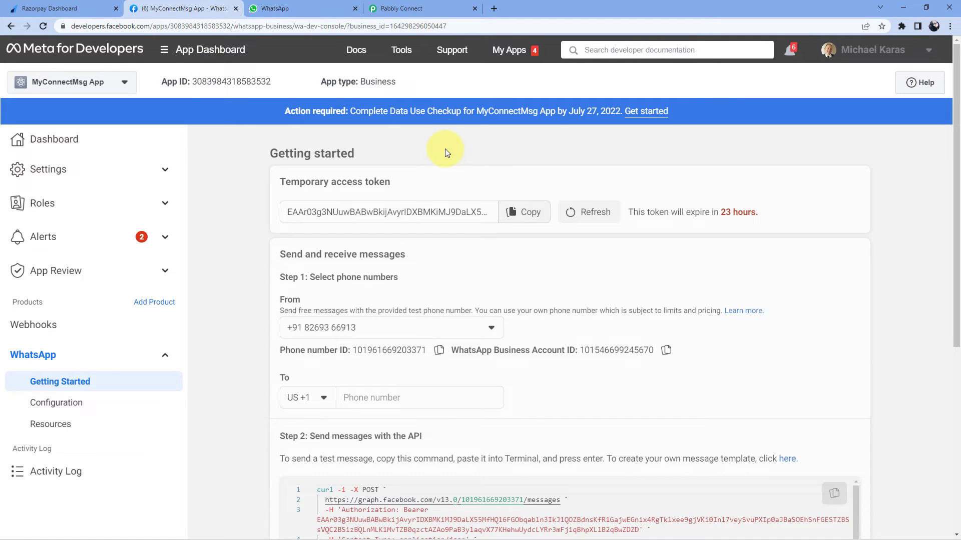
{"action": "left_click", "coordinate": [425, 8]}
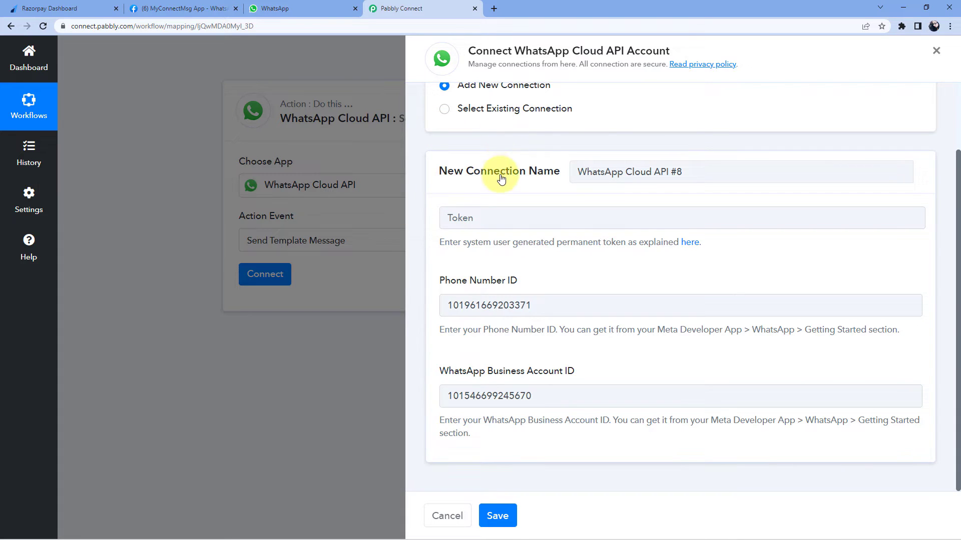
Select the existing WhatsApp Cloud API #7 connection and save it
{"action": "scroll", "coordinate": [473, 242], "scroll_direction": "up", "scroll_amount": 1}
{"action": "left_click", "coordinate": [445, 141]}
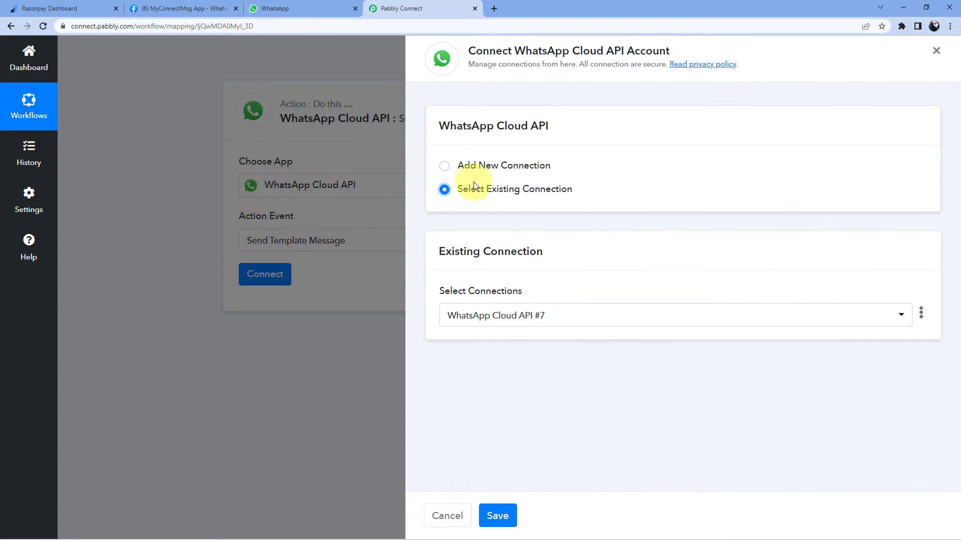
{"action": "left_click", "coordinate": [507, 519]}
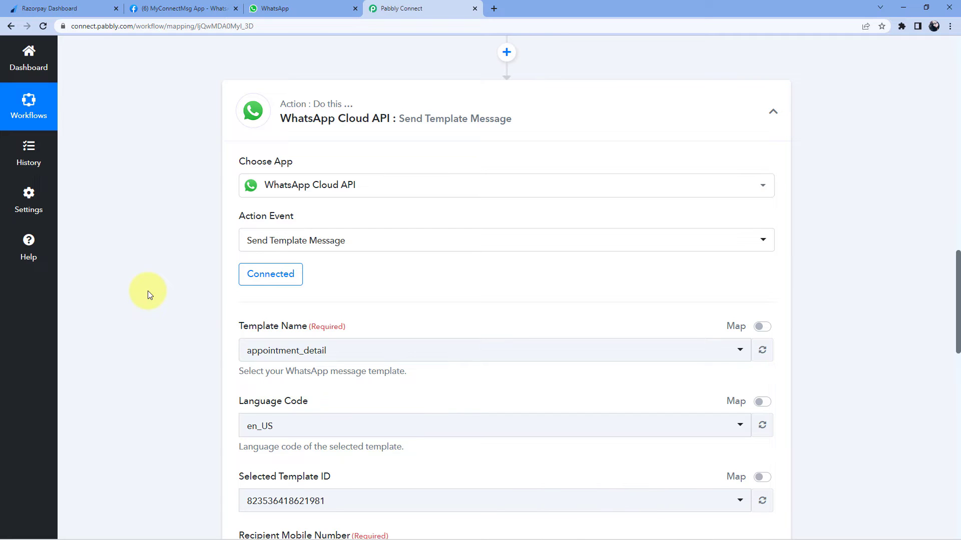
{"action": "scroll", "coordinate": [136, 284], "scroll_direction": "down", "scroll_amount": 3}
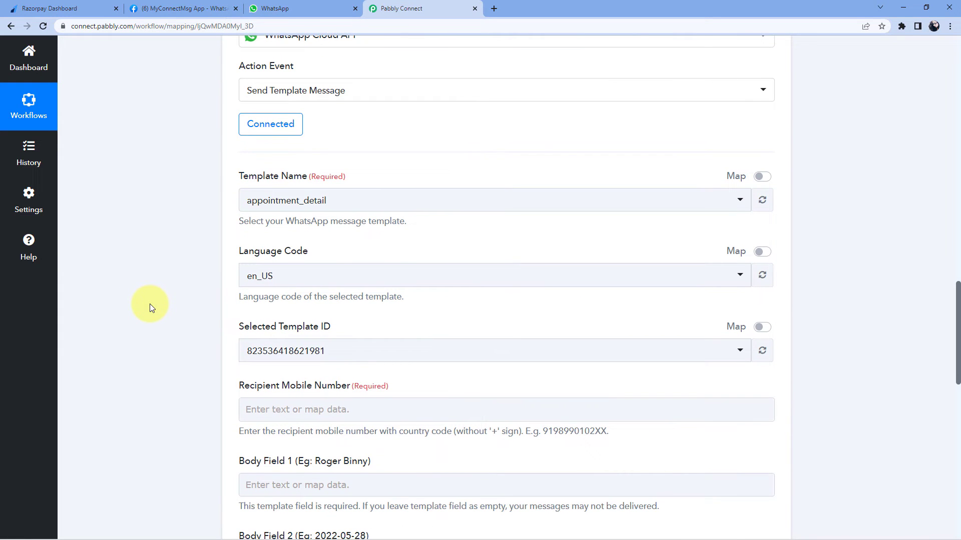
{"action": "scroll", "coordinate": [140, 314], "scroll_direction": "up", "scroll_amount": 1}
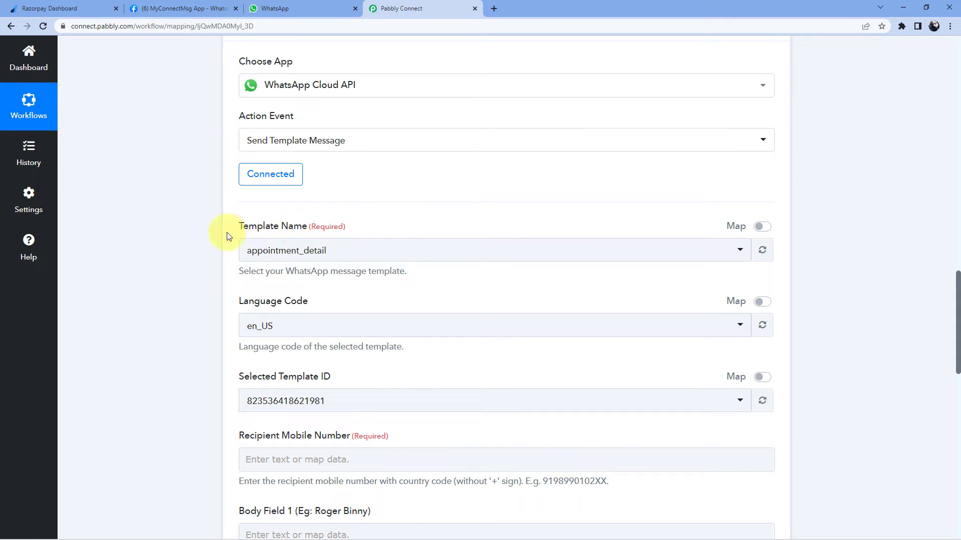
Scroll through the Template Name dropdown to see every available message template, starting with appointment_detail
{"action": "left_click", "coordinate": [434, 251]}
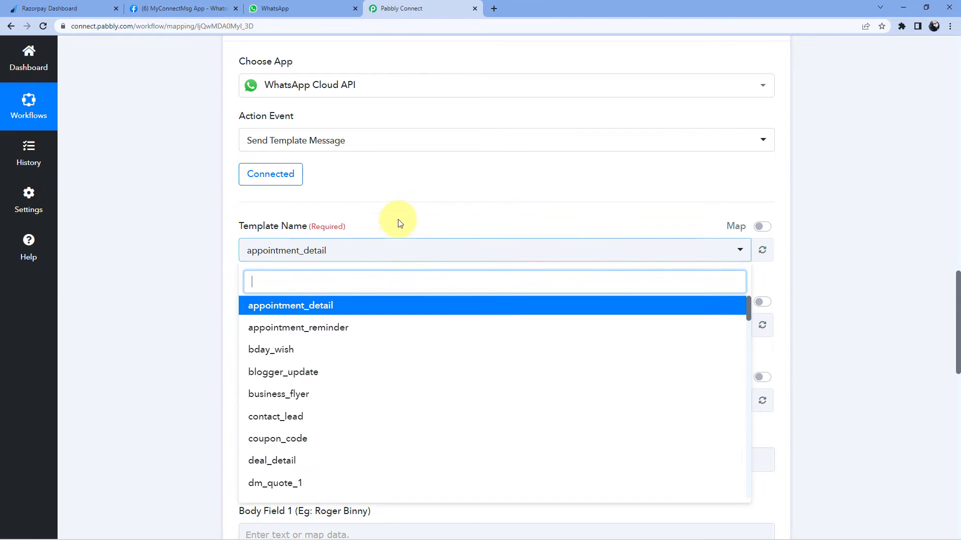
{"action": "scroll", "coordinate": [399, 223], "scroll_direction": "down", "scroll_amount": 3}
{"action": "scroll", "coordinate": [358, 211], "scroll_direction": "down", "scroll_amount": 3}
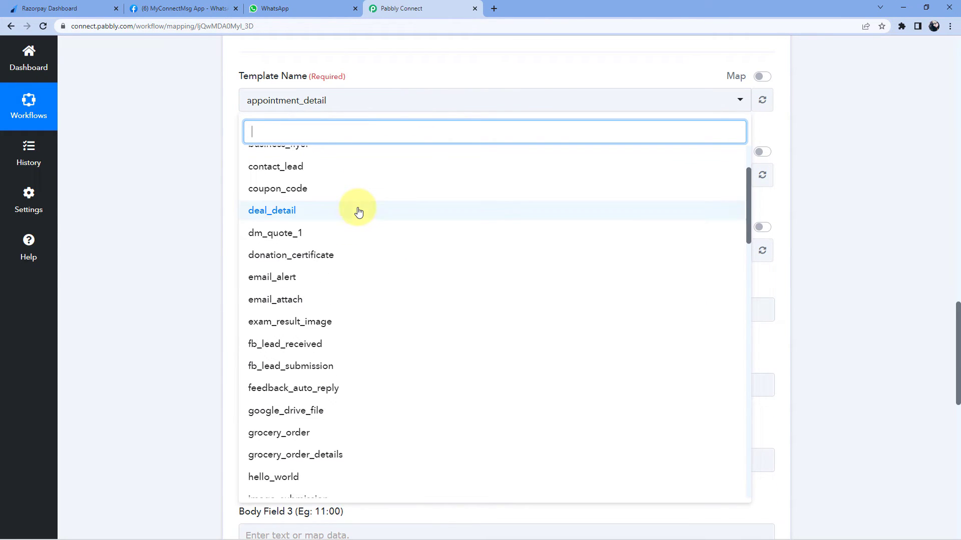
{"action": "scroll", "coordinate": [358, 211], "scroll_direction": "down", "scroll_amount": 3}
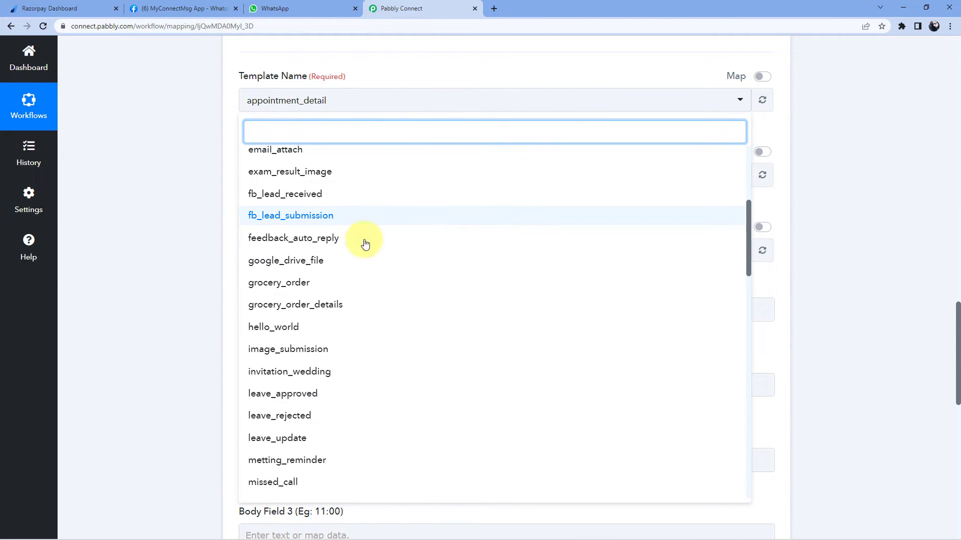
{"action": "scroll", "coordinate": [368, 270], "scroll_direction": "down", "scroll_amount": 5}
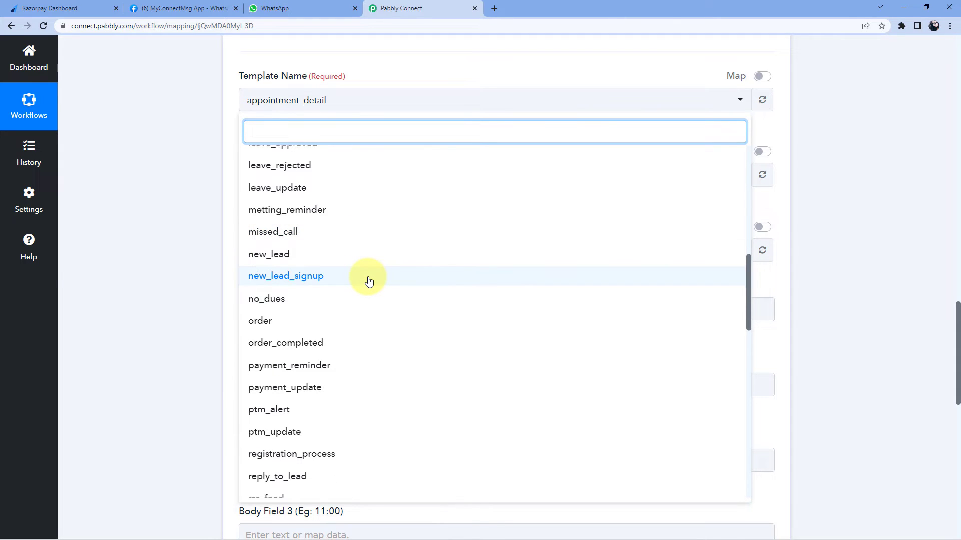
{"action": "left_click", "coordinate": [183, 9]}
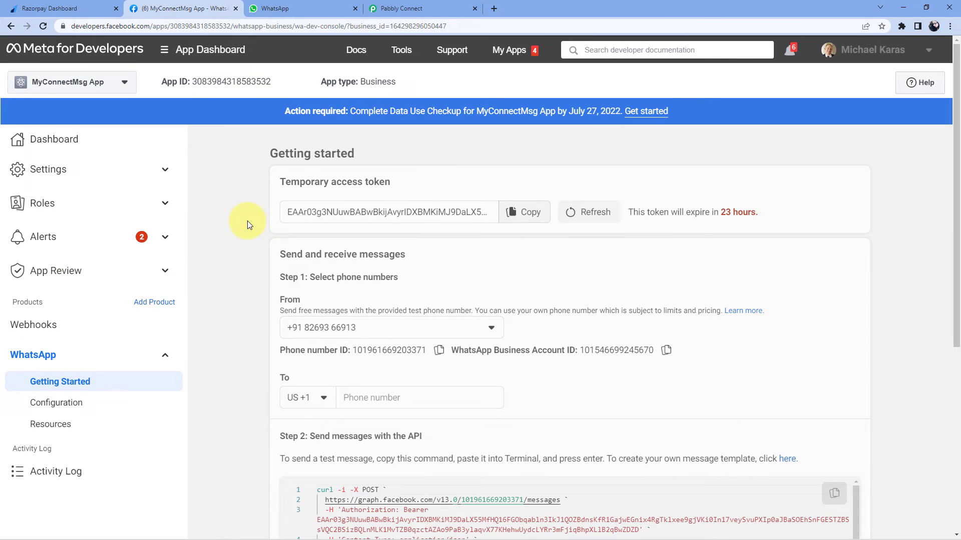
Scroll to Step 2 on the MyConnectMsg App page and follow its 'here' link to the message templates
{"action": "scroll", "coordinate": [248, 223], "scroll_direction": "down", "scroll_amount": 3}
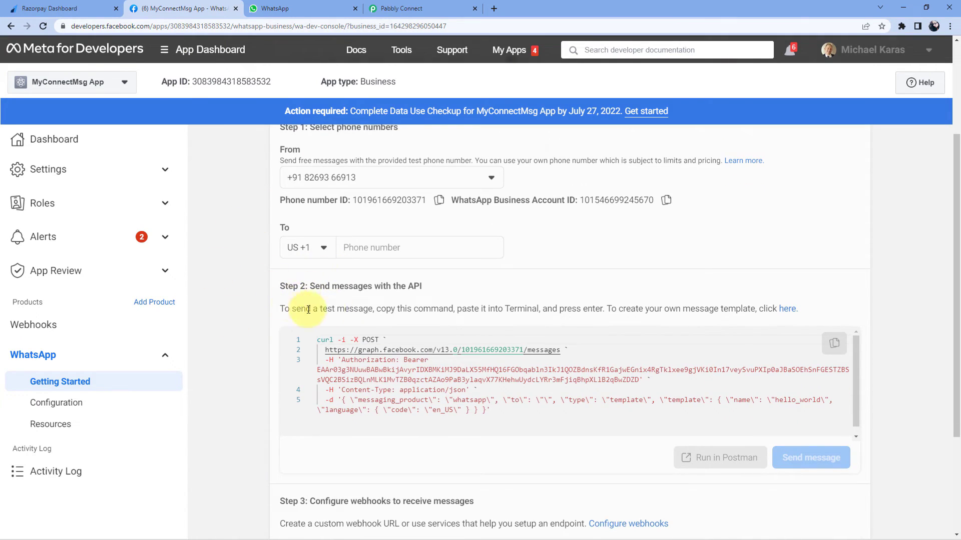
{"action": "left_click", "coordinate": [789, 310]}
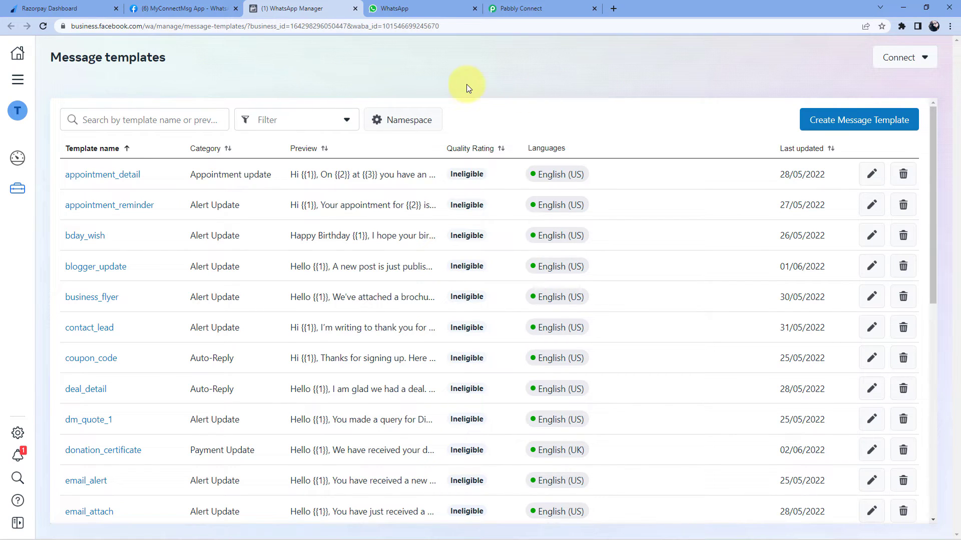
Close Pabbly's template list keeping appointment_detail, then start a new template with Create Message Template
{"action": "scroll", "coordinate": [189, 172], "scroll_direction": "down", "scroll_amount": 5}
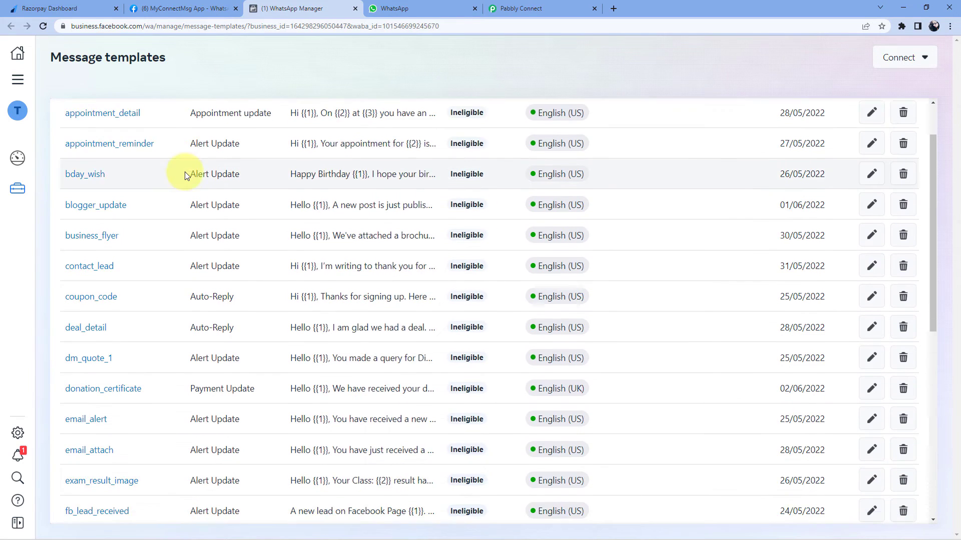
{"action": "scroll", "coordinate": [183, 218], "scroll_direction": "down", "scroll_amount": 1}
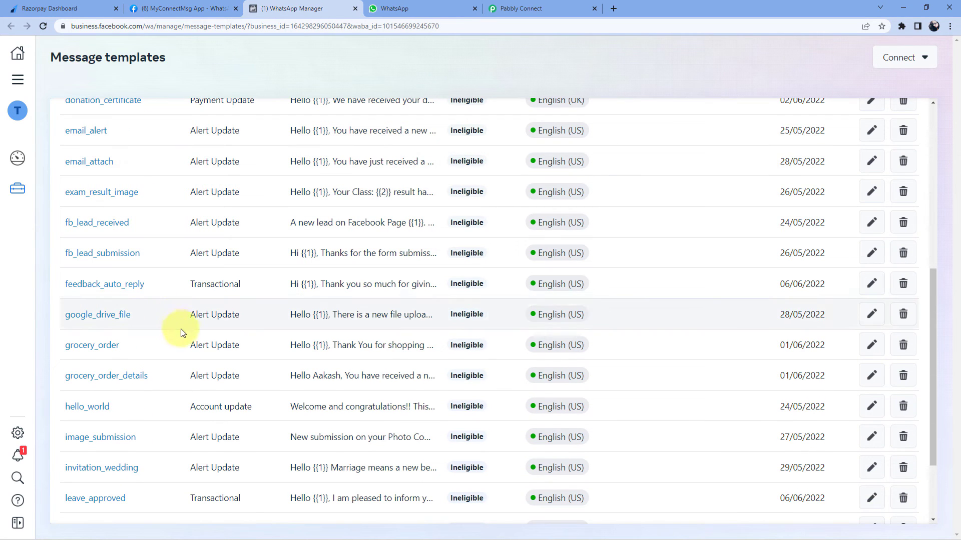
{"action": "left_click", "coordinate": [549, 4]}
{"action": "left_click", "coordinate": [278, 83]}
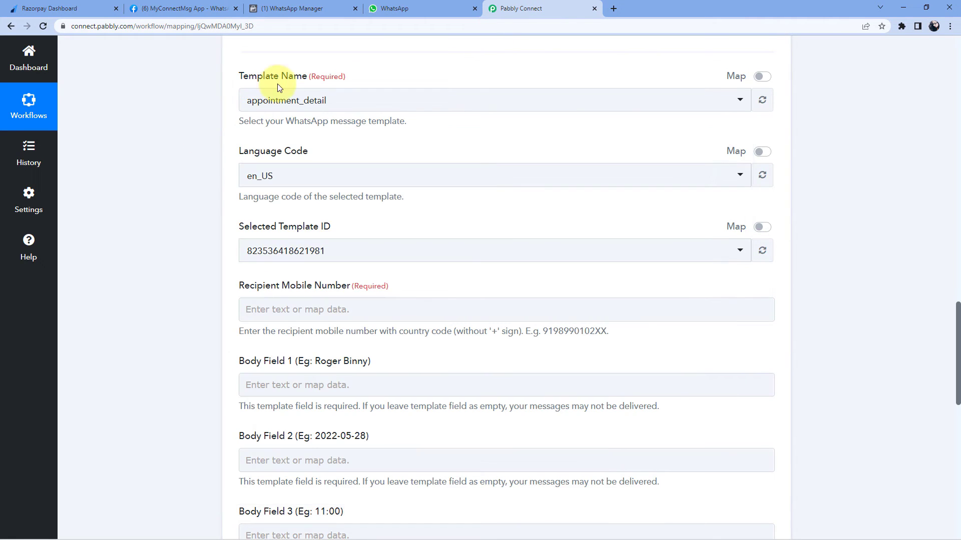
{"action": "left_click", "coordinate": [344, 5]}
{"action": "scroll", "coordinate": [601, 165], "scroll_direction": "up", "scroll_amount": 7}
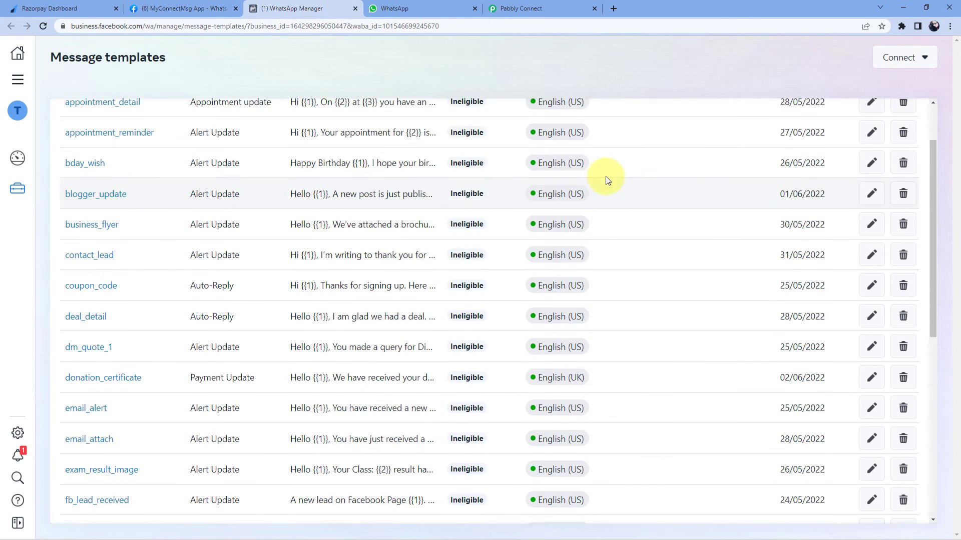
{"action": "left_click", "coordinate": [851, 119]}
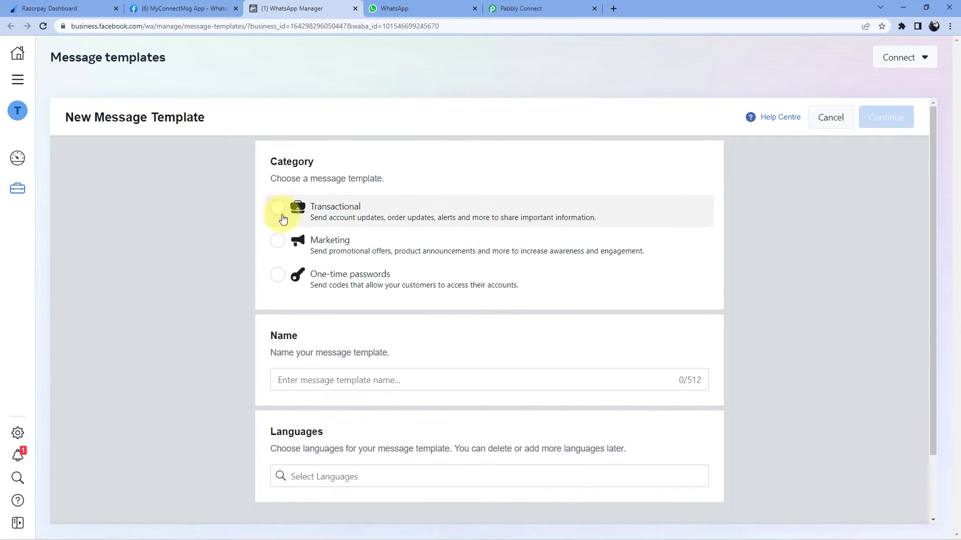
Start a Marketing template named 'test_1' in English (US) and continue to content editing
{"action": "left_click", "coordinate": [279, 241]}
{"action": "left_click", "coordinate": [341, 381]}
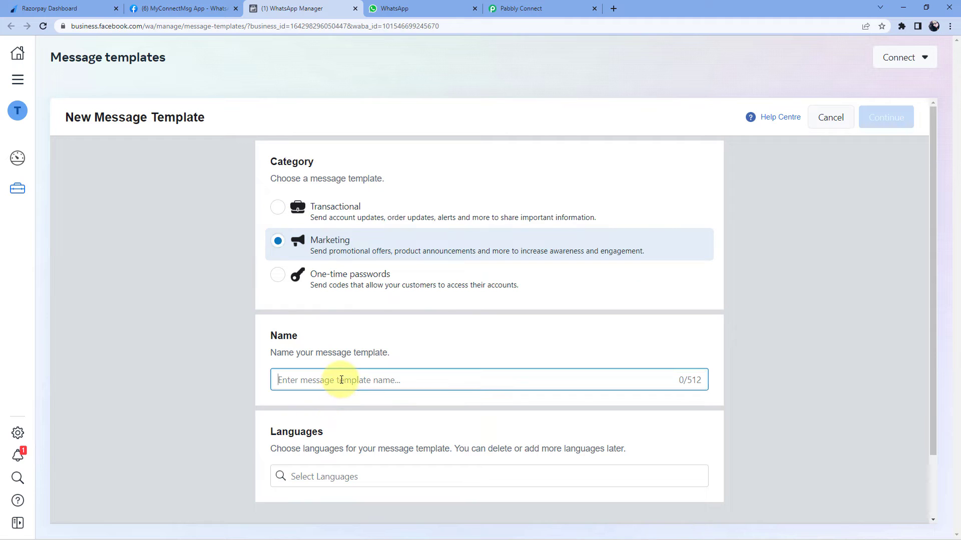
{"action": "type", "text": "test"}
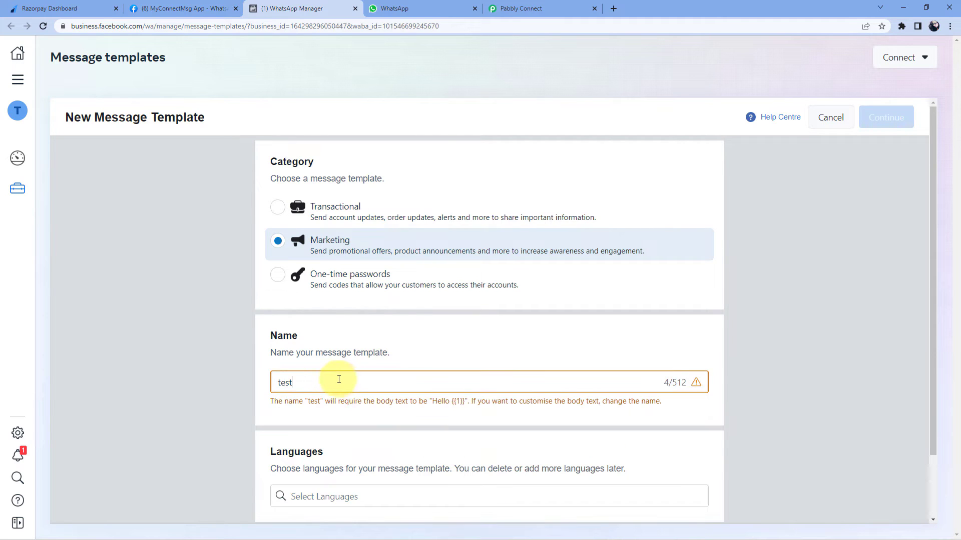
{"action": "type", "text": "_1"}
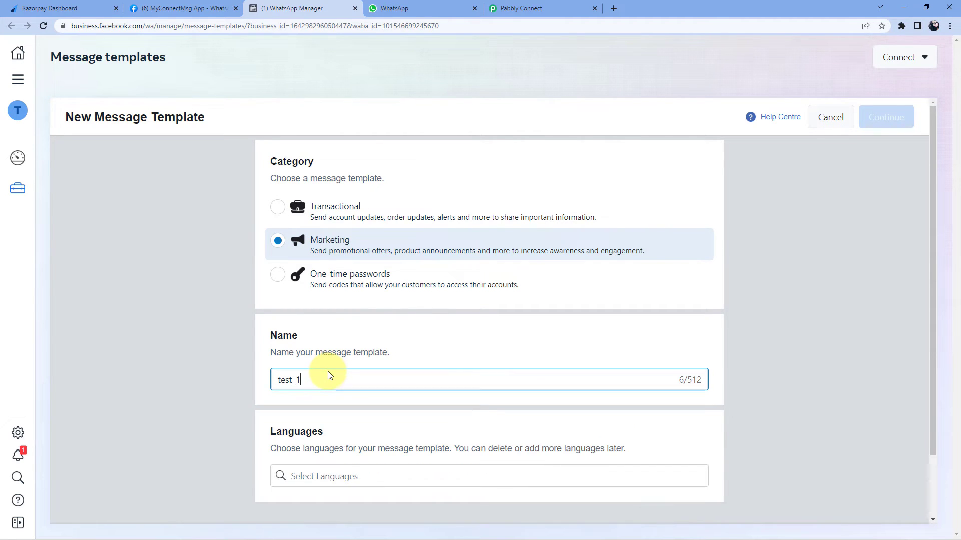
{"action": "left_click", "coordinate": [191, 335]}
{"action": "left_click", "coordinate": [328, 479]}
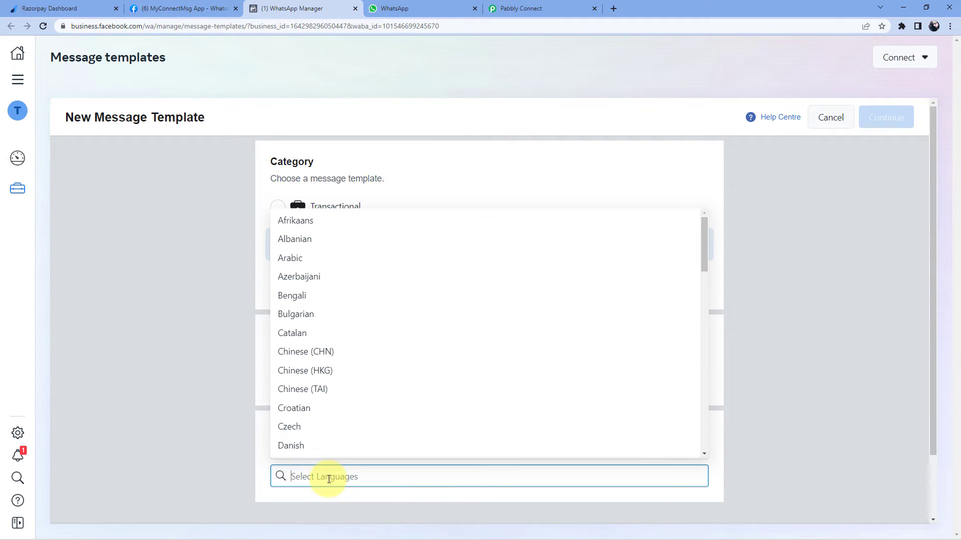
{"action": "type", "text": "en"}
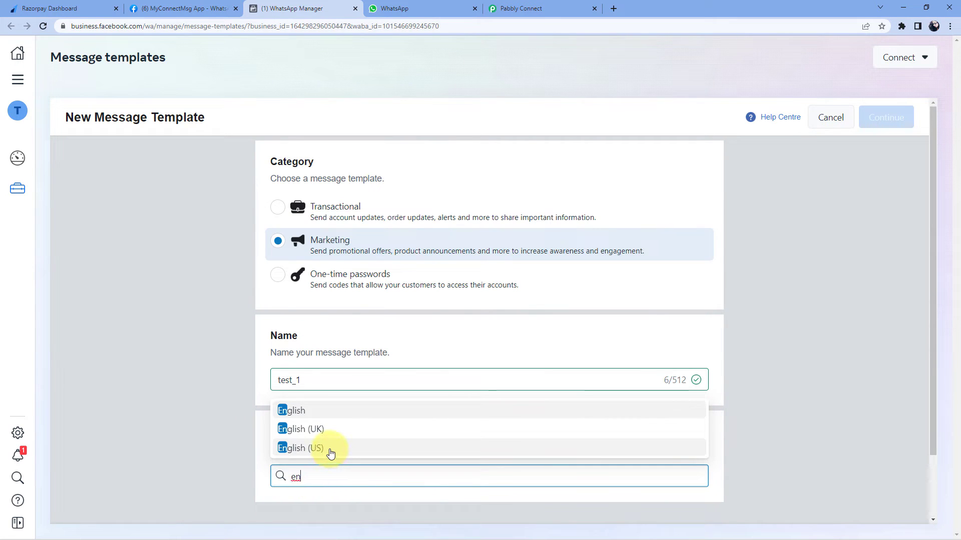
{"action": "left_click", "coordinate": [331, 454]}
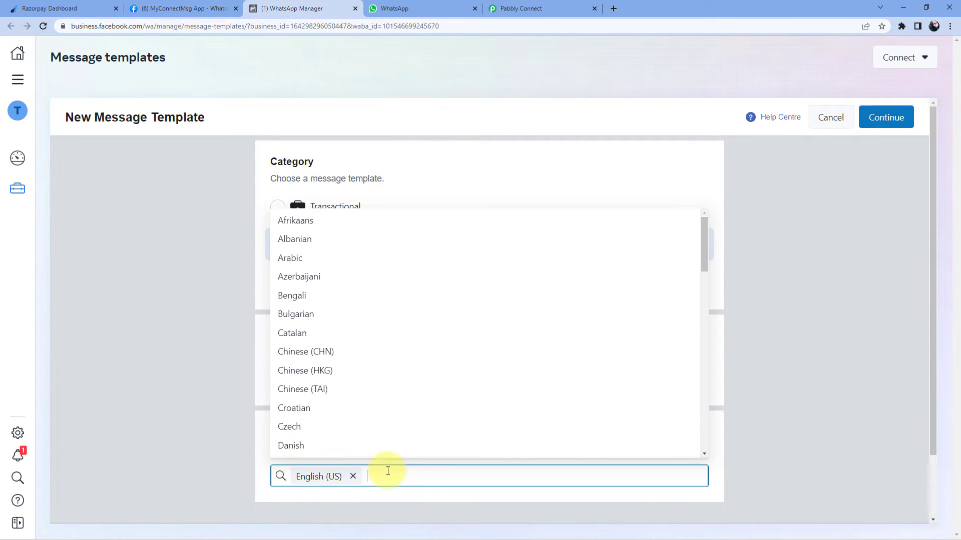
{"action": "left_click", "coordinate": [761, 367]}
{"action": "left_click", "coordinate": [900, 111]}
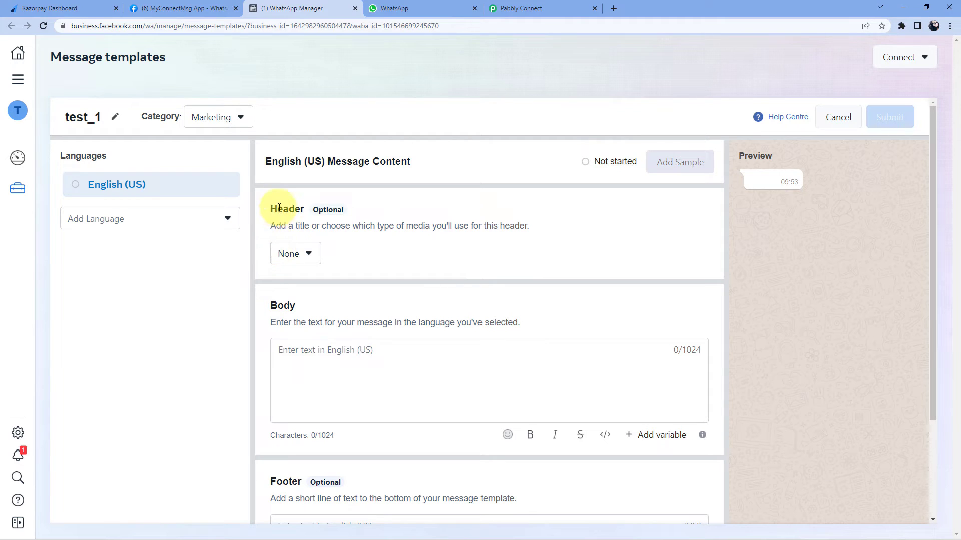
Leave the template without a header and write the body 'Hello {{1}}'
{"action": "scroll", "coordinate": [381, 225], "scroll_direction": "down", "scroll_amount": 3}
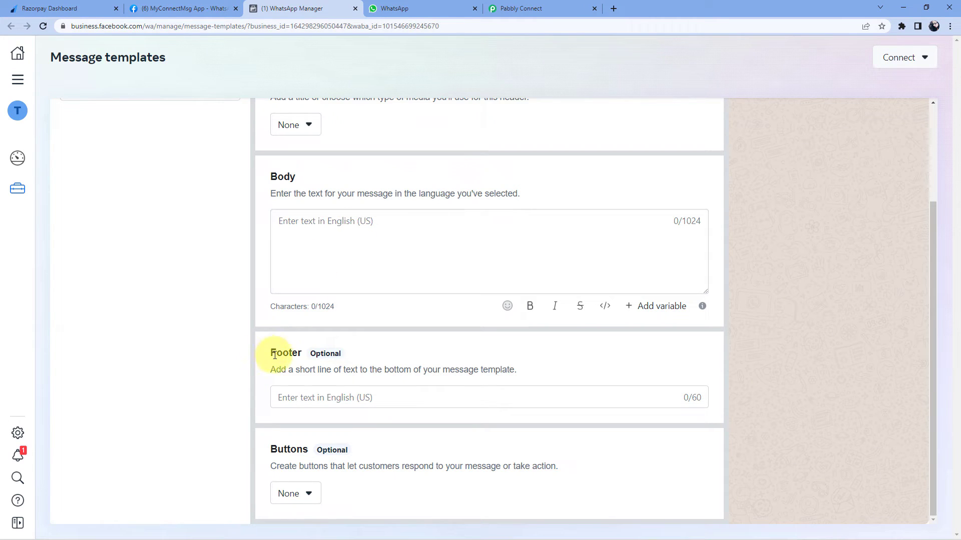
{"action": "scroll", "coordinate": [401, 297], "scroll_direction": "up", "scroll_amount": 2}
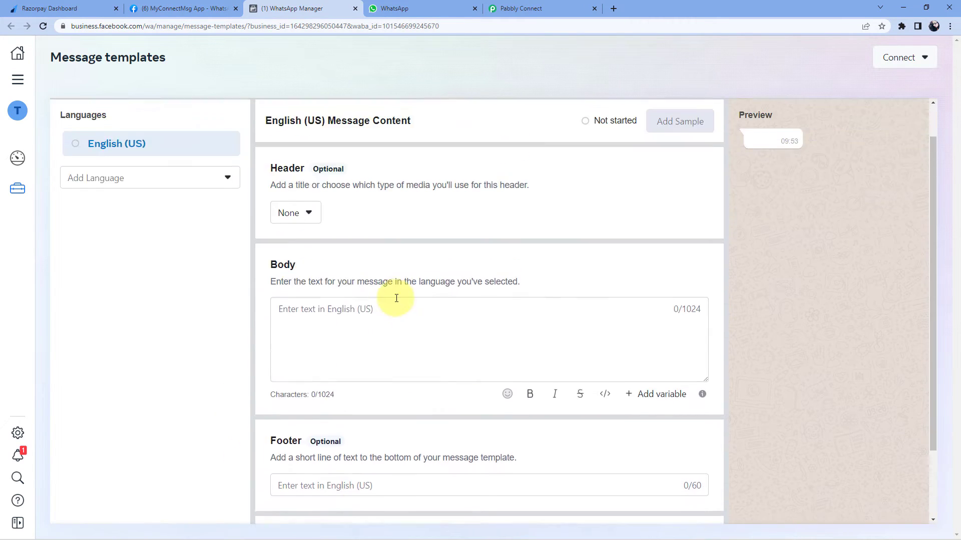
{"action": "left_click", "coordinate": [308, 225]}
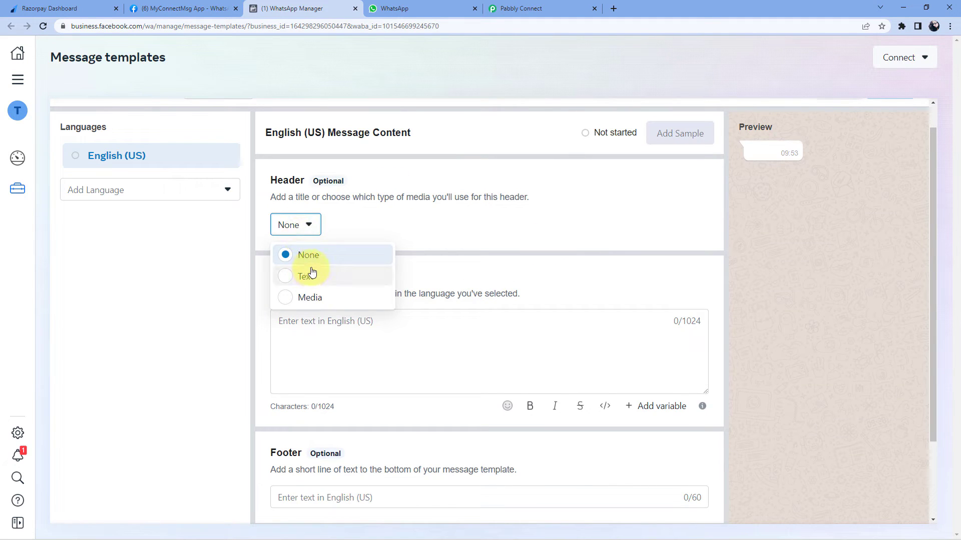
{"action": "left_click", "coordinate": [377, 228]}
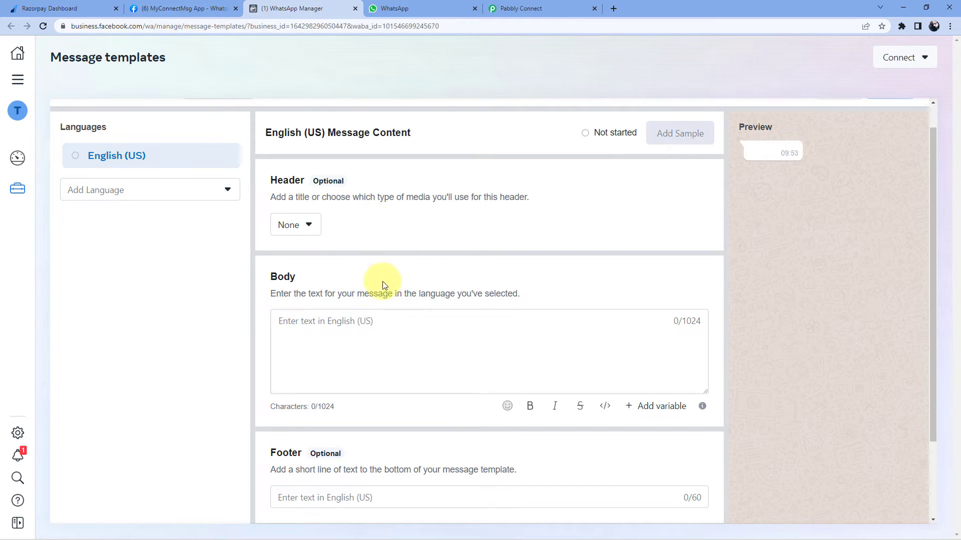
{"action": "left_click", "coordinate": [338, 322]}
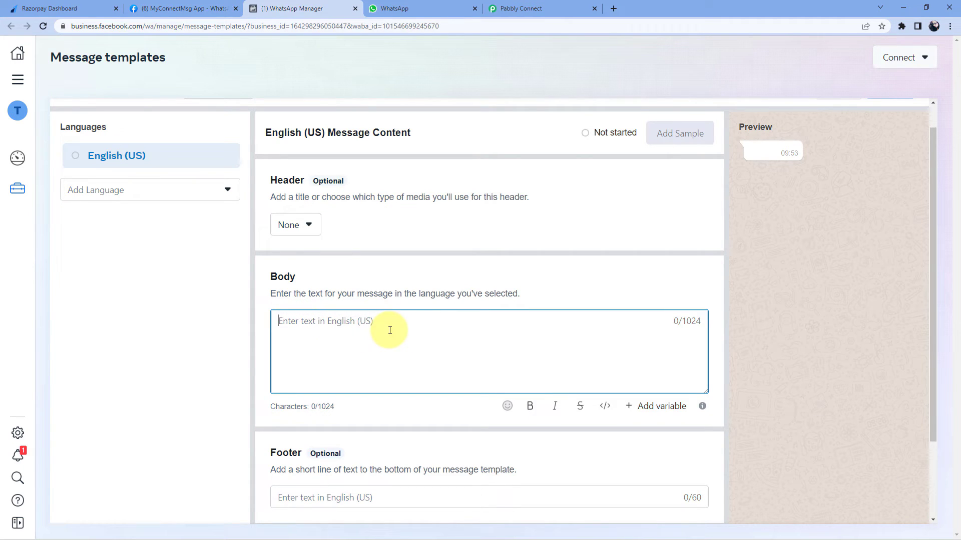
{"action": "type", "text": "Hello"}
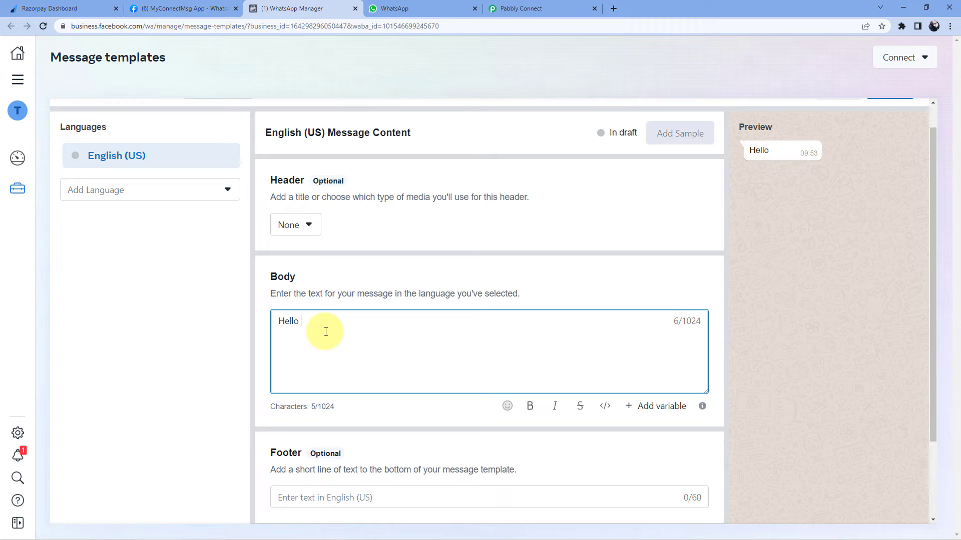
{"action": "type", "text": "{{1}}"}
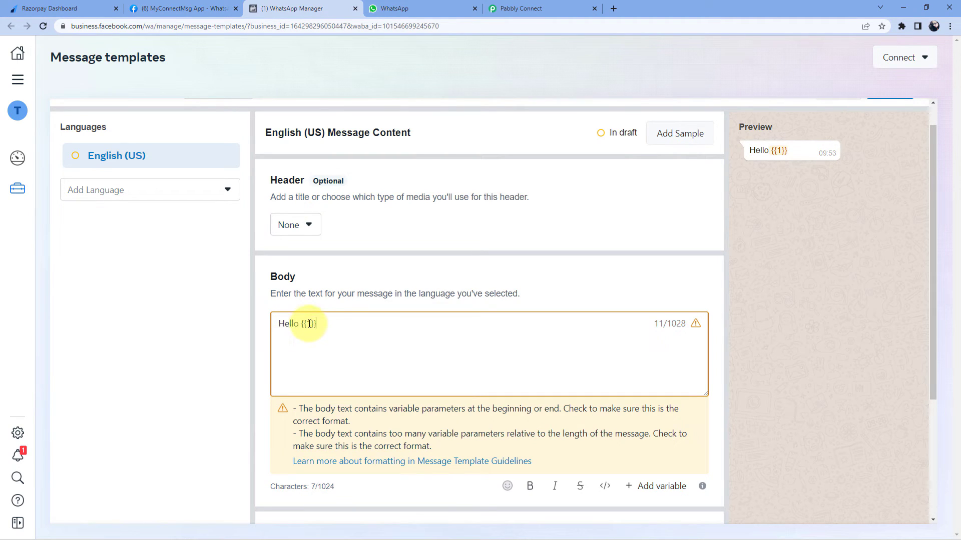
Add a line break after the greeting, then discard the test_1 template draft
{"action": "double_click", "coordinate": [310, 323]}
{"action": "left_click", "coordinate": [325, 326]}
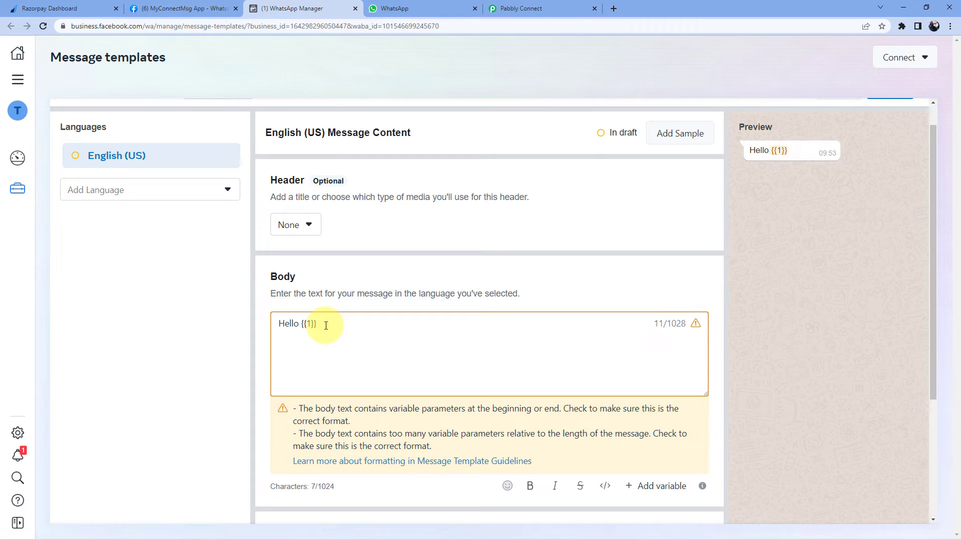
{"action": "key", "text": "Return"}
{"action": "key", "text": "Return"}
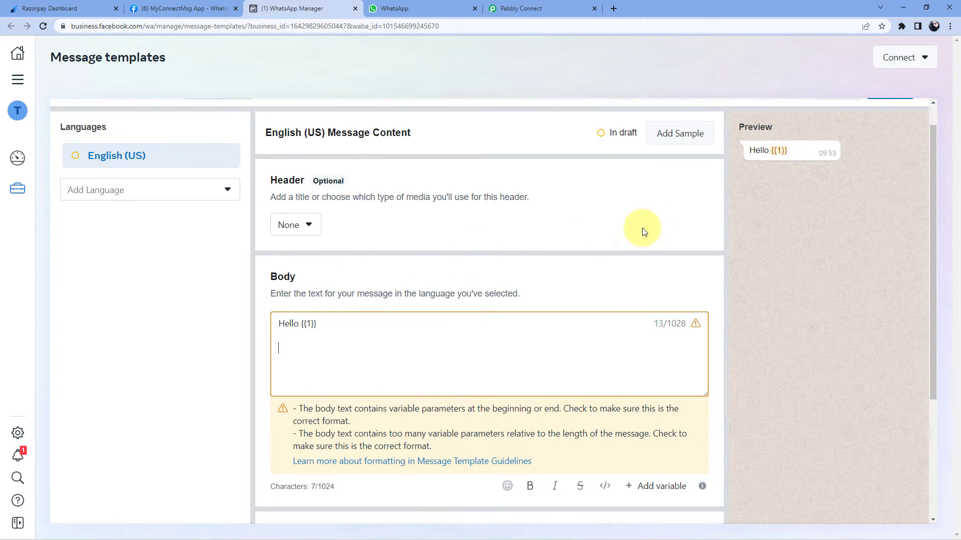
{"action": "scroll", "coordinate": [725, 211], "scroll_direction": "up", "scroll_amount": 1}
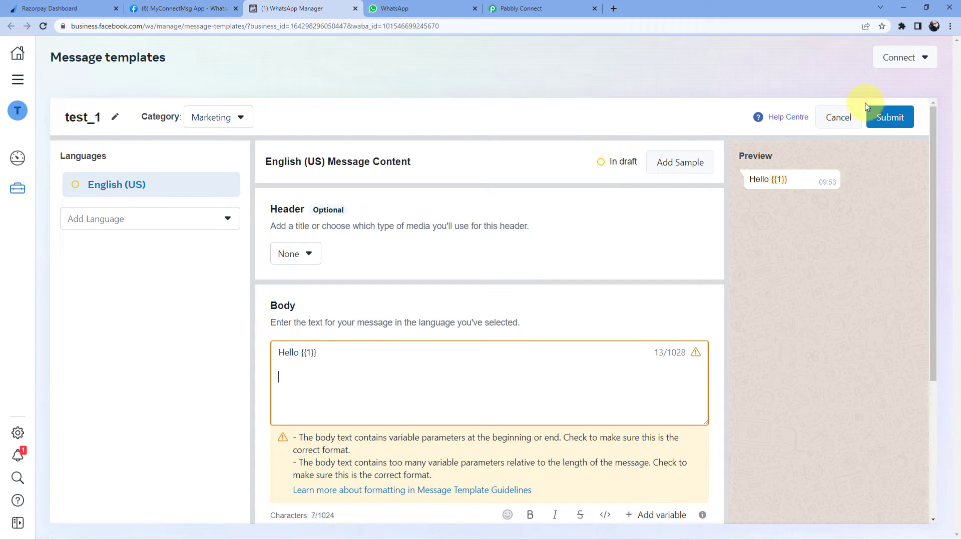
{"action": "left_click", "coordinate": [837, 117]}
{"action": "left_click", "coordinate": [587, 245]}
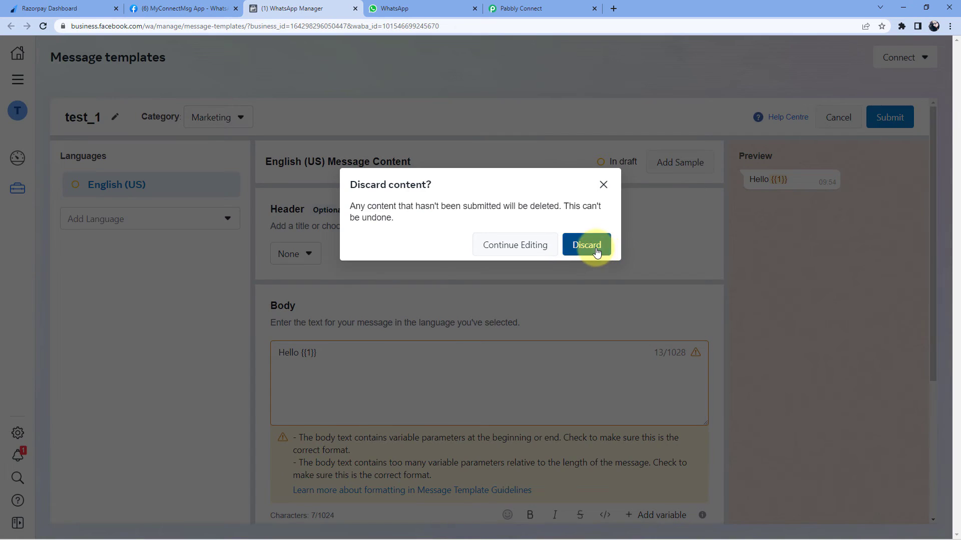
Load more message templates and open the approved payment_update template
{"action": "scroll", "coordinate": [127, 275], "scroll_direction": "down", "scroll_amount": 5}
{"action": "scroll", "coordinate": [128, 276], "scroll_direction": "down", "scroll_amount": 5}
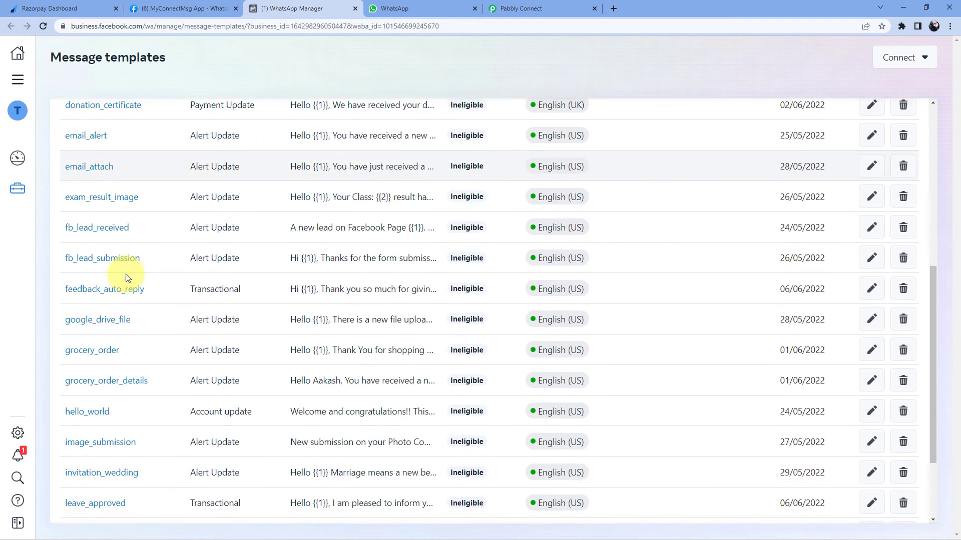
{"action": "left_click", "coordinate": [493, 479]}
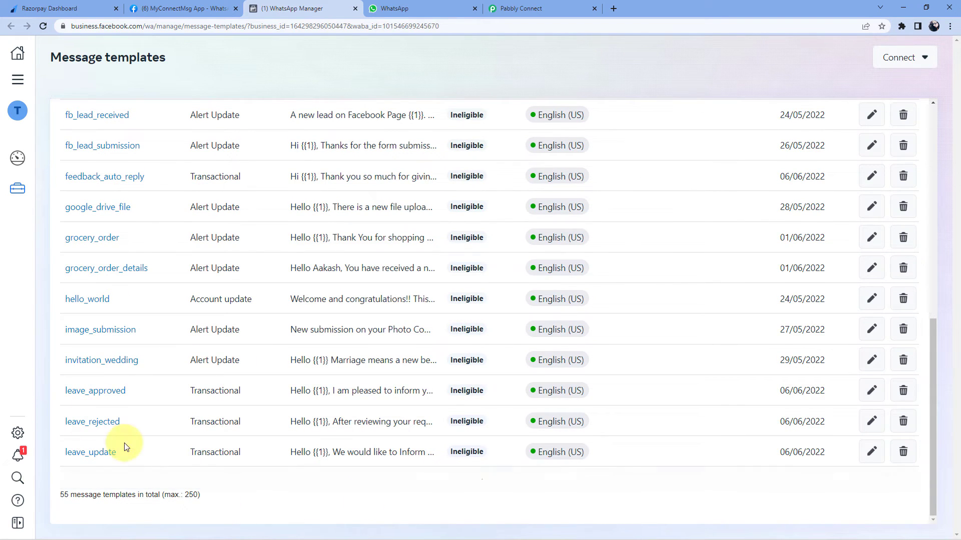
{"action": "scroll", "coordinate": [79, 285], "scroll_direction": "down", "scroll_amount": 7}
{"action": "scroll", "coordinate": [82, 290], "scroll_direction": "down", "scroll_amount": 3}
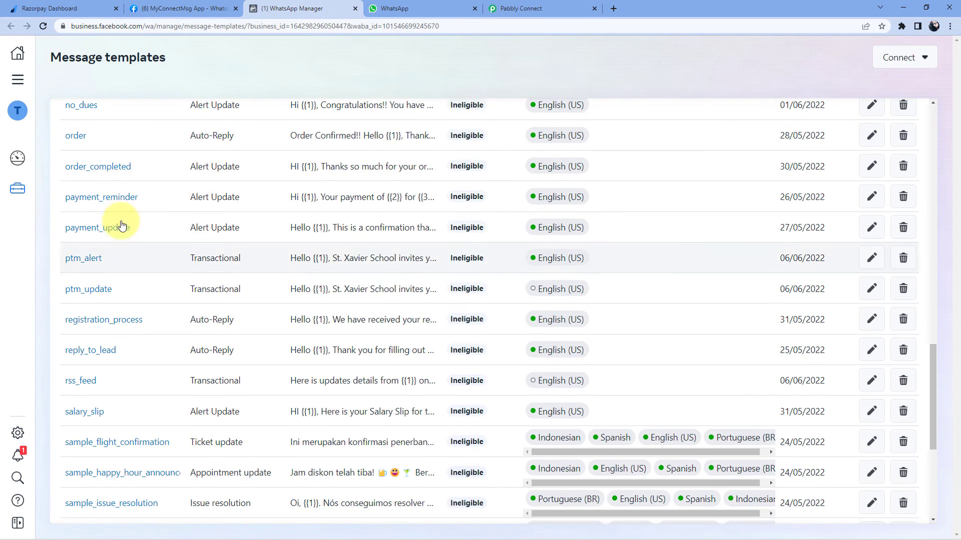
{"action": "left_click", "coordinate": [115, 225]}
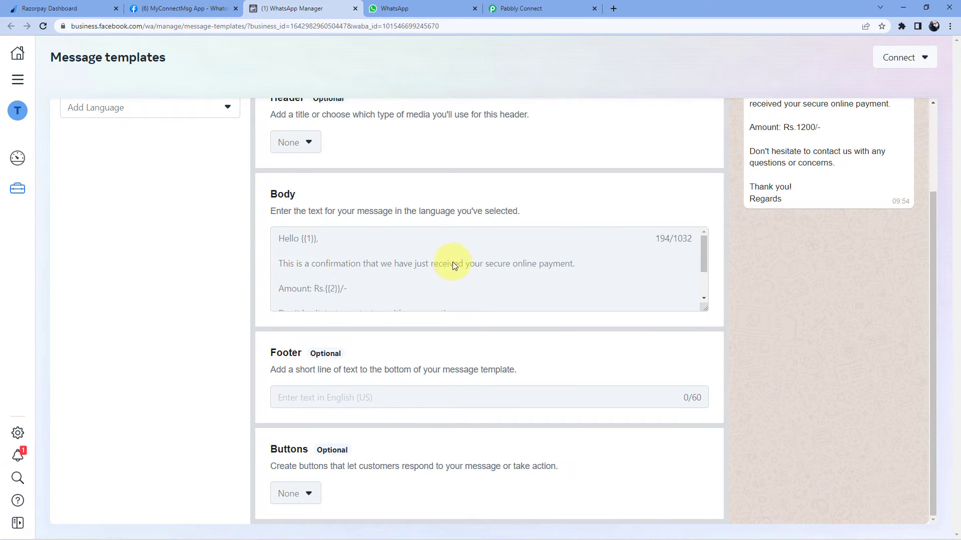
Review payment_update's body variables and preview, then return to the Pabbly Connect workflow
{"action": "scroll", "coordinate": [445, 272], "scroll_direction": "up", "scroll_amount": 2}
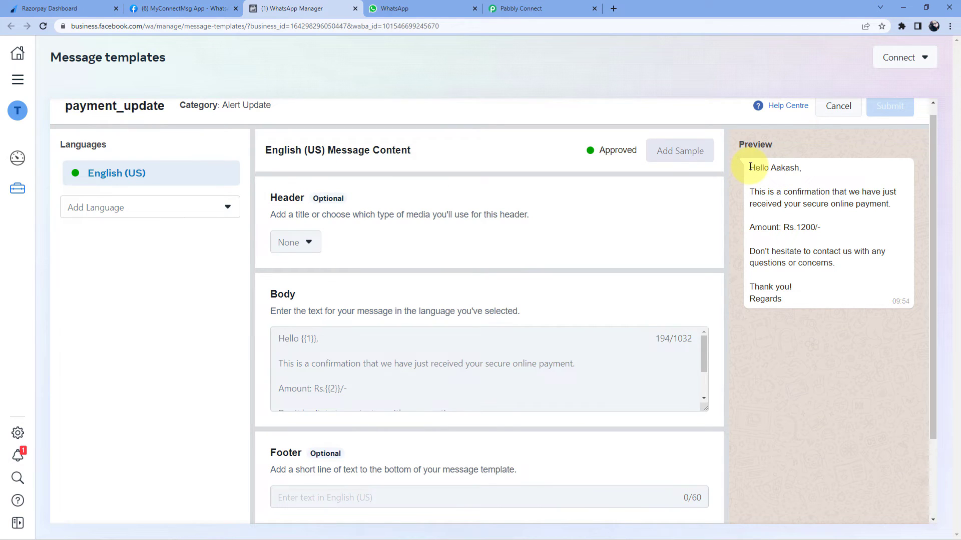
{"action": "left_click_drag", "start_coordinate": [750, 169], "coordinate": [806, 303]}
{"action": "left_click", "coordinate": [804, 299]}
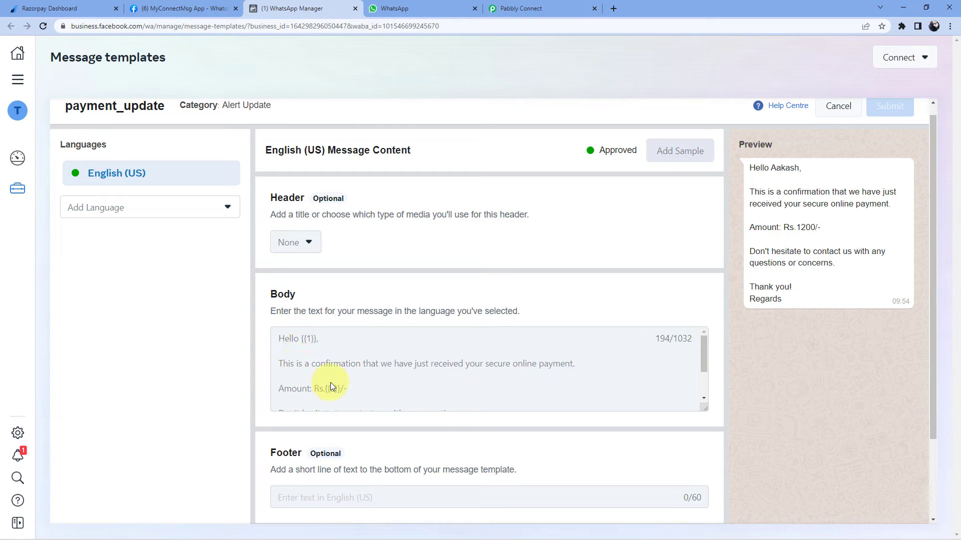
{"action": "scroll", "coordinate": [369, 375], "scroll_direction": "down", "scroll_amount": 2}
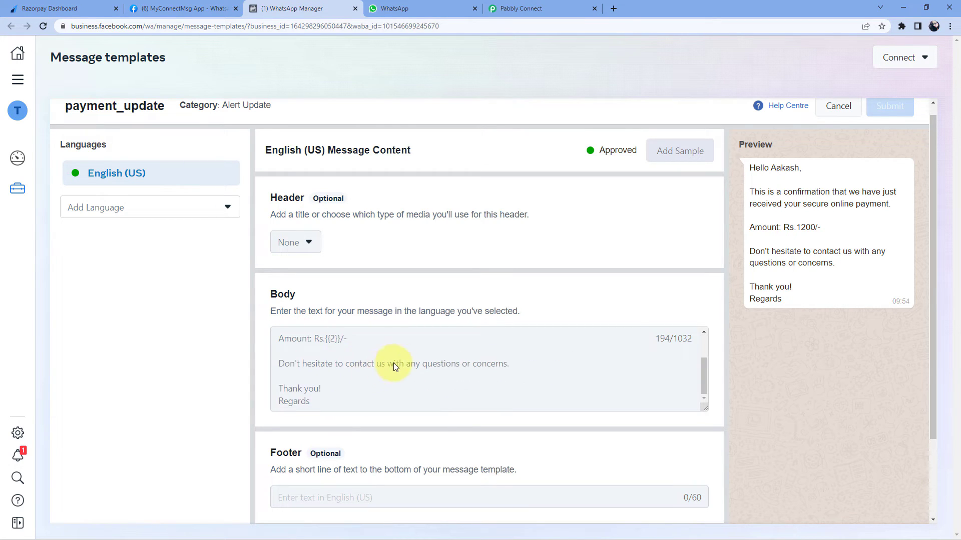
{"action": "scroll", "coordinate": [393, 362], "scroll_direction": "up", "scroll_amount": 2}
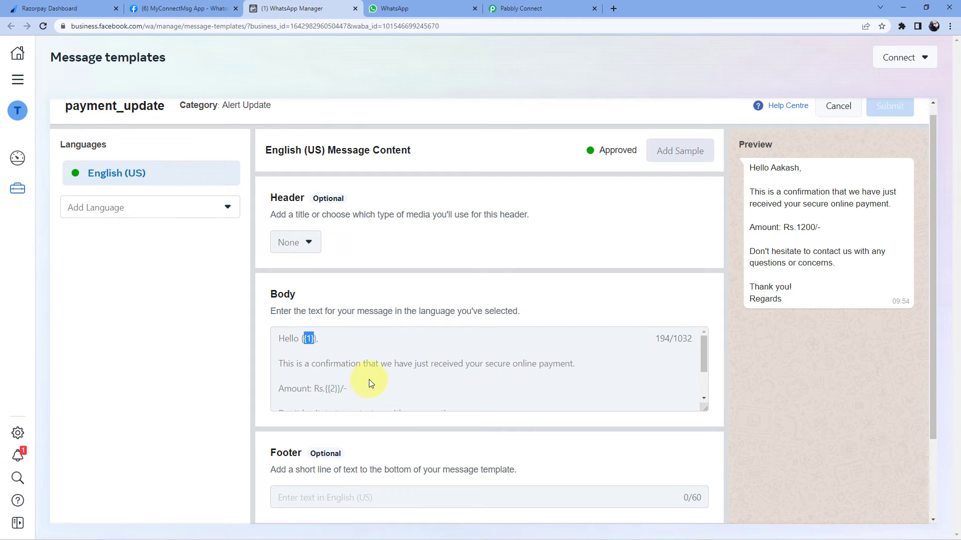
{"action": "scroll", "coordinate": [419, 250], "scroll_direction": "up", "scroll_amount": 1}
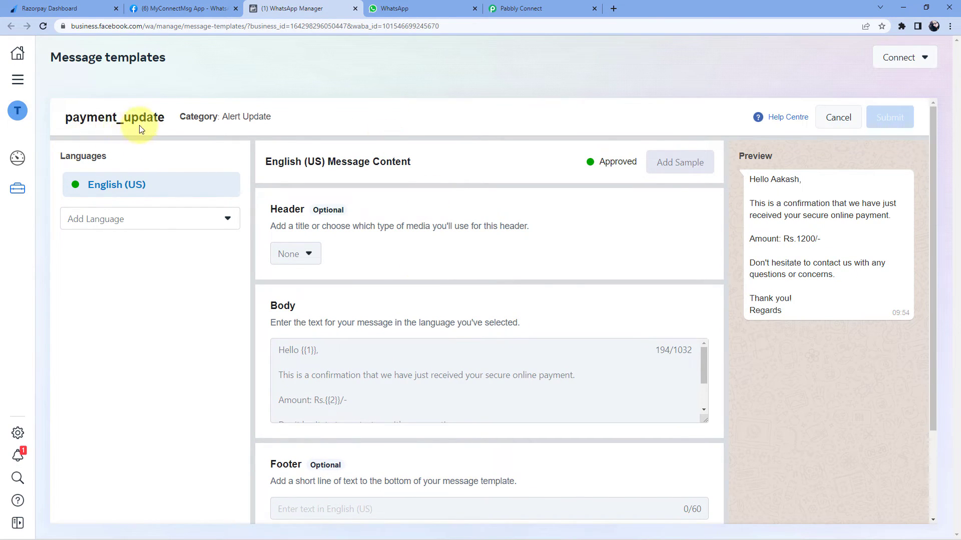
{"action": "left_click", "coordinate": [542, 8]}
{"action": "scroll", "coordinate": [273, 155], "scroll_direction": "up", "scroll_amount": 3}
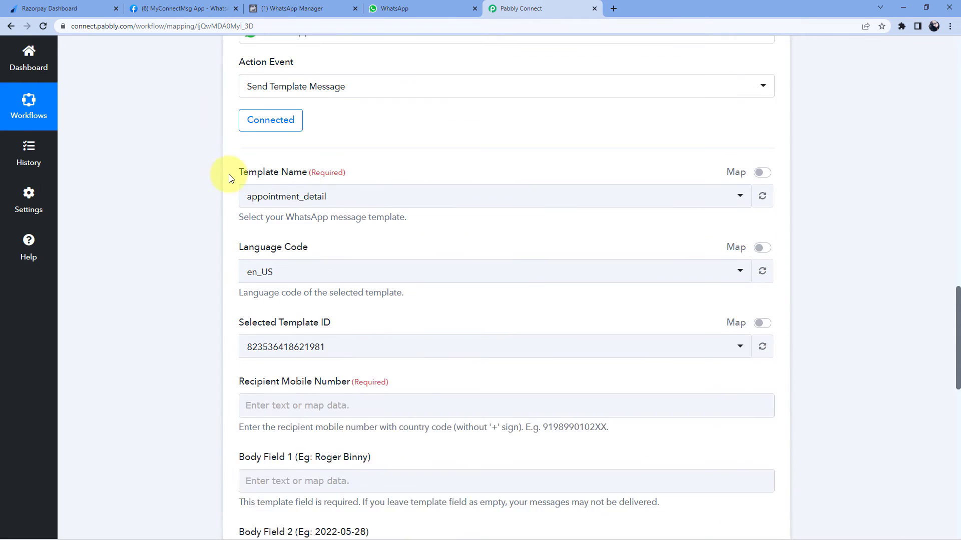
Choose payment_update as the Send Template Message template, searching 'pay'
{"action": "left_click", "coordinate": [322, 249]}
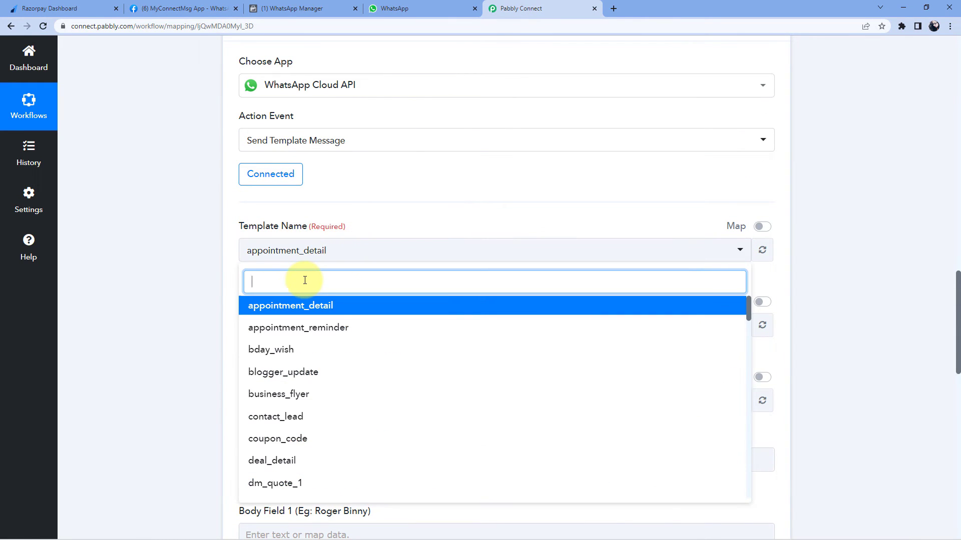
{"action": "type", "text": "pay"}
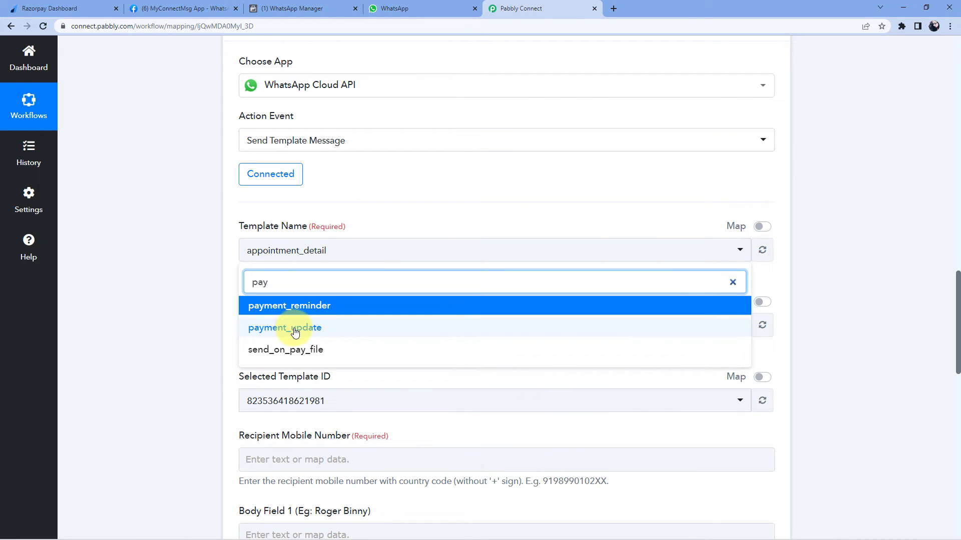
{"action": "left_click", "coordinate": [294, 333]}
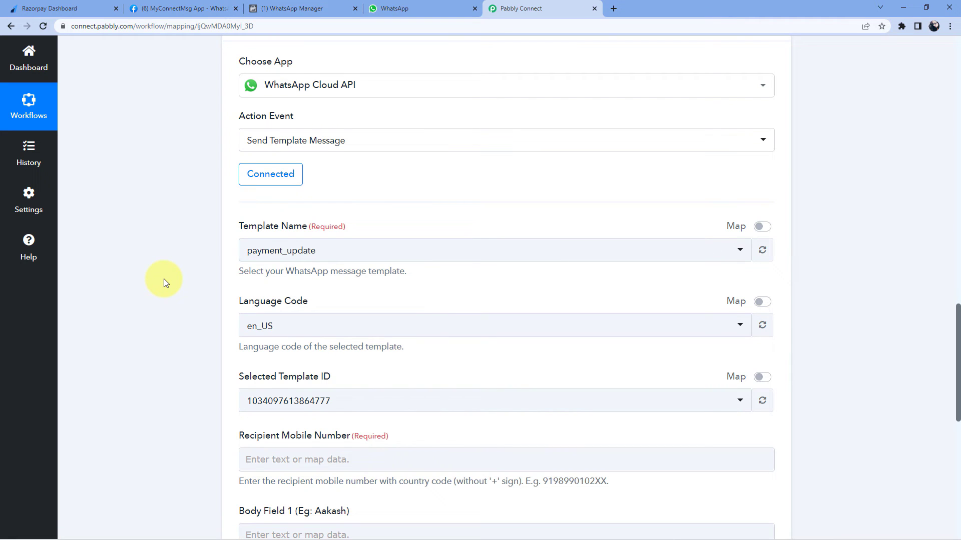
{"action": "scroll", "coordinate": [201, 250], "scroll_direction": "down", "scroll_amount": 2}
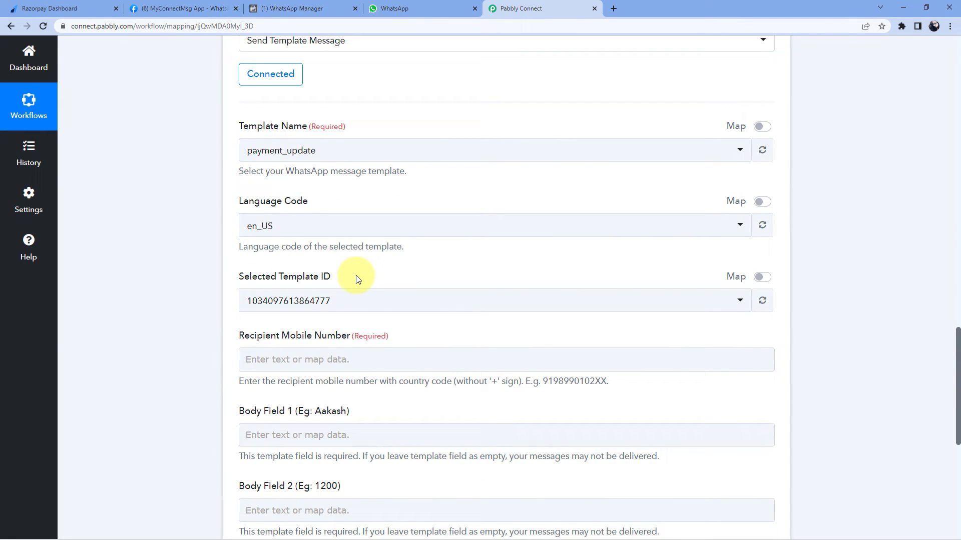
{"action": "scroll", "coordinate": [358, 277], "scroll_direction": "down", "scroll_amount": 2}
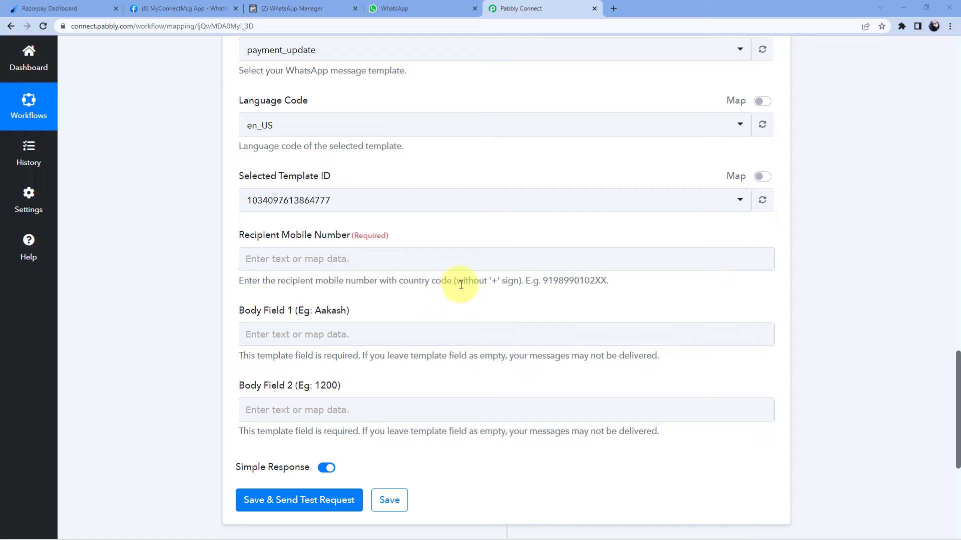
Note the hint that the recipient number needs no plus sign, and focus Recipient Mobile Number
{"action": "double_click", "coordinate": [494, 282]}
{"action": "left_click", "coordinate": [302, 259]}
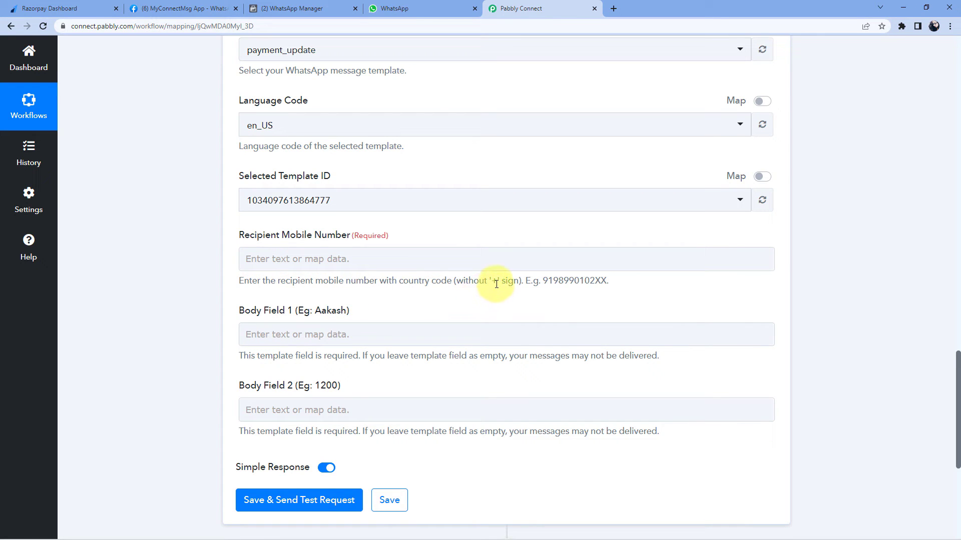
{"action": "left_click_drag", "start_coordinate": [497, 283], "coordinate": [489, 283]}
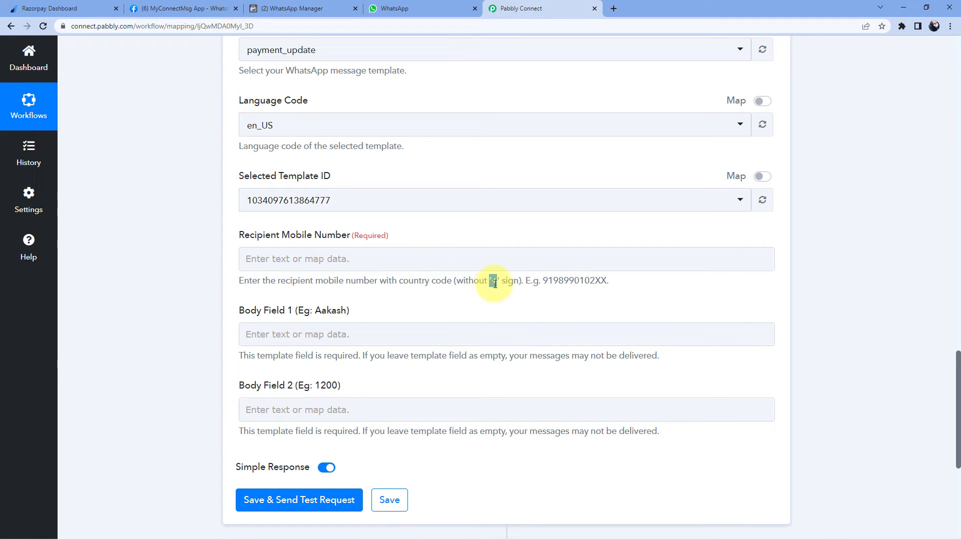
{"action": "left_click", "coordinate": [322, 245]}
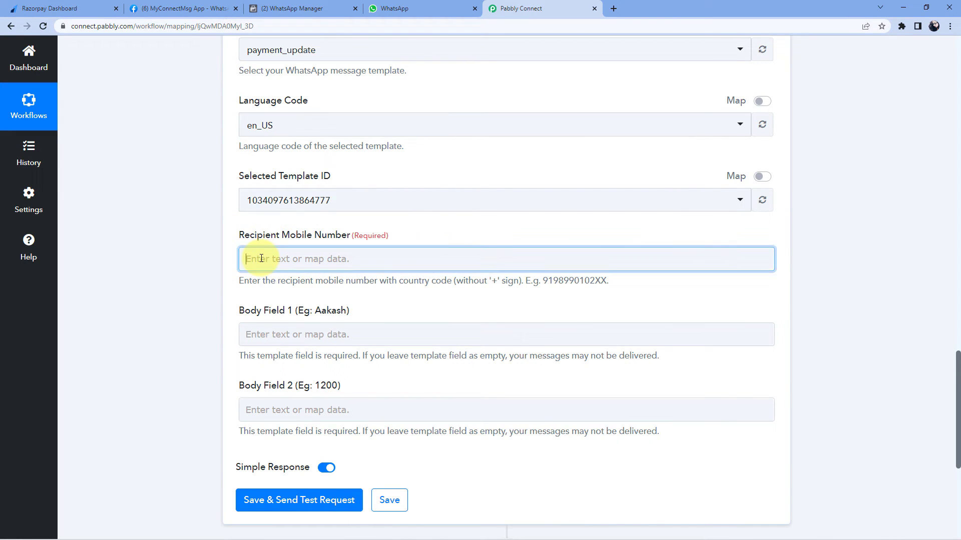
Set Recipient Mobile Number to '91' followed by the mapped Payload Payment Entity Notes Phone
{"action": "left_click", "coordinate": [298, 256]}
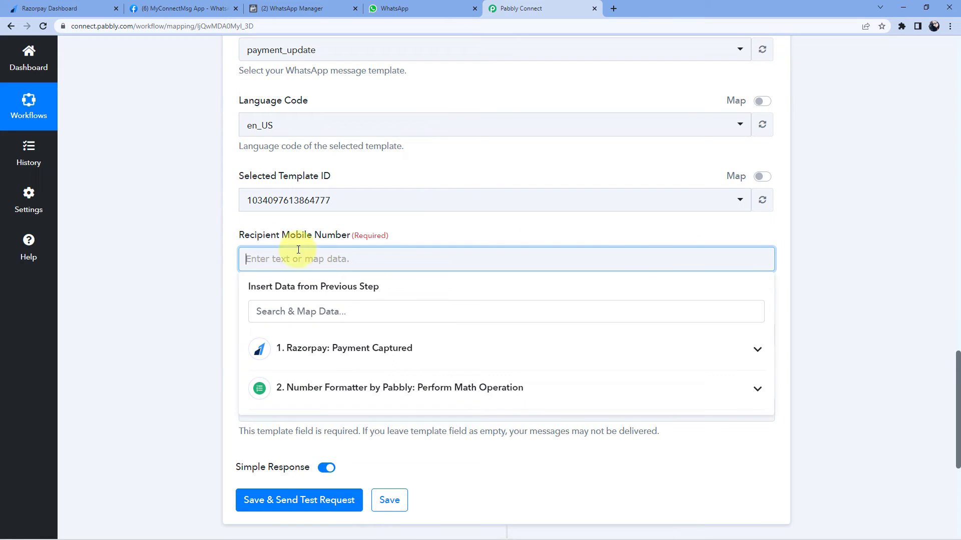
{"action": "left_click", "coordinate": [437, 353]}
{"action": "scroll", "coordinate": [274, 421], "scroll_direction": "down", "scroll_amount": 4}
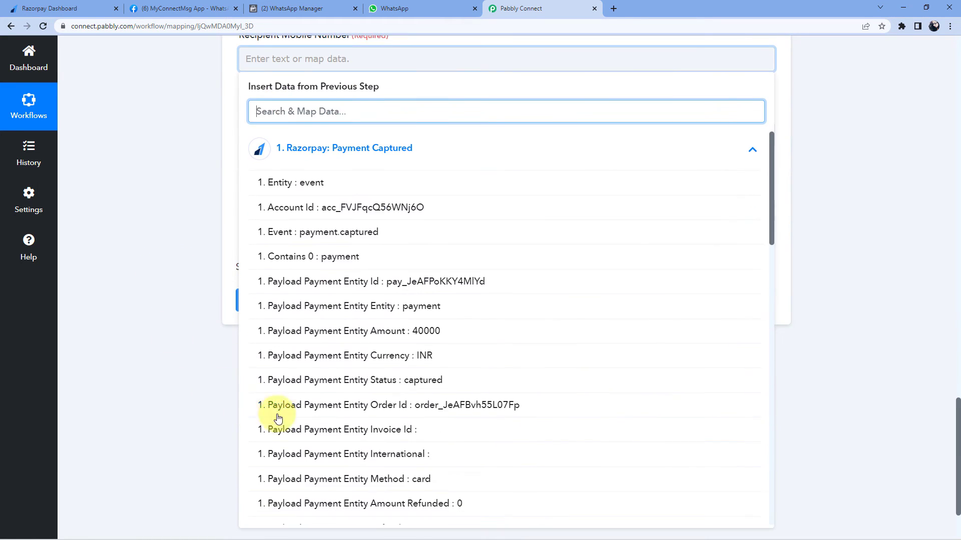
{"action": "scroll", "coordinate": [434, 289], "scroll_direction": "down", "scroll_amount": 2}
{"action": "scroll", "coordinate": [434, 288], "scroll_direction": "down", "scroll_amount": 12}
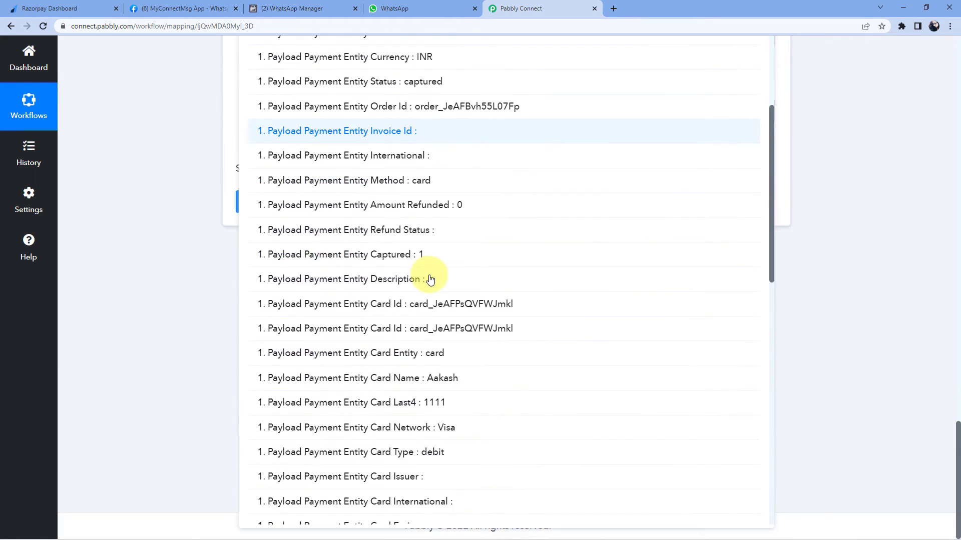
{"action": "scroll", "coordinate": [430, 283], "scroll_direction": "down", "scroll_amount": 2}
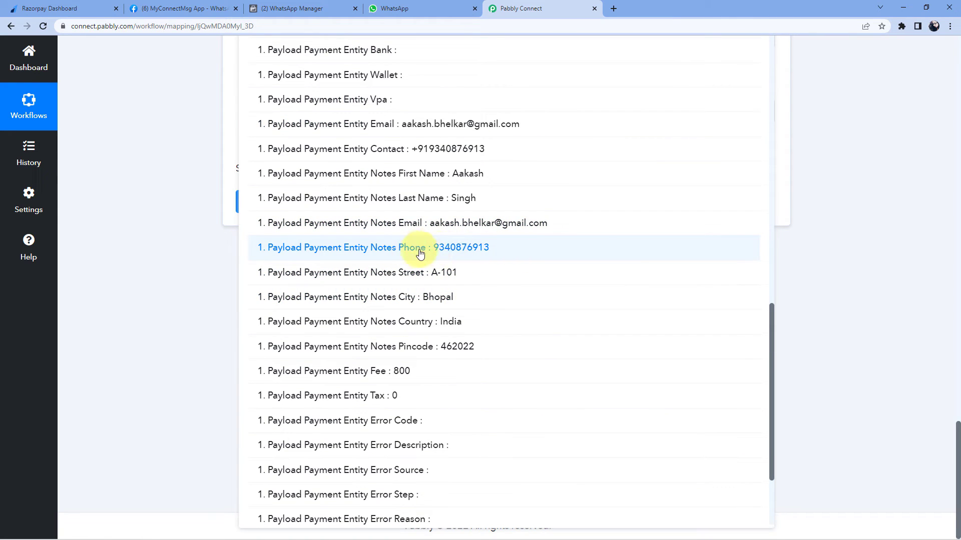
{"action": "left_click", "coordinate": [414, 250]}
{"action": "left_click", "coordinate": [188, 251]}
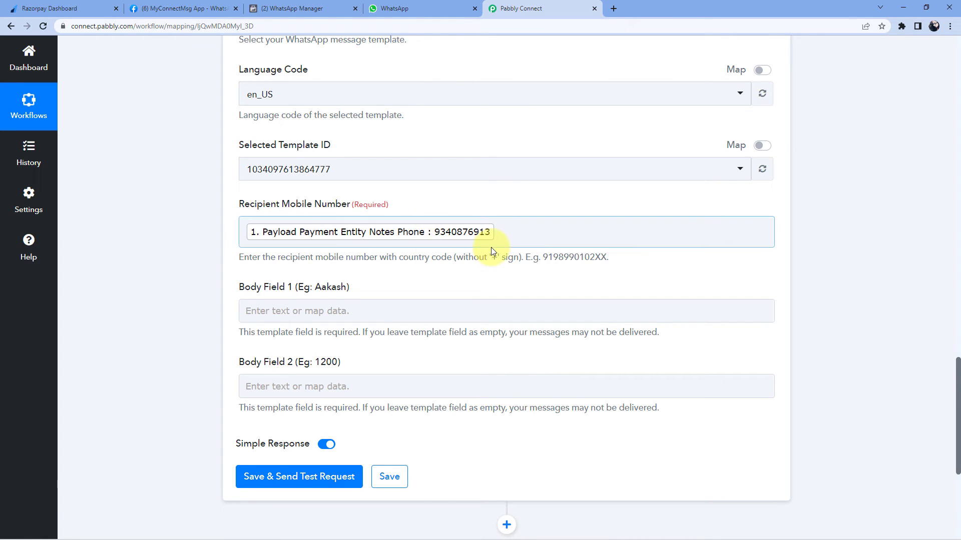
{"action": "left_click", "coordinate": [246, 231]}
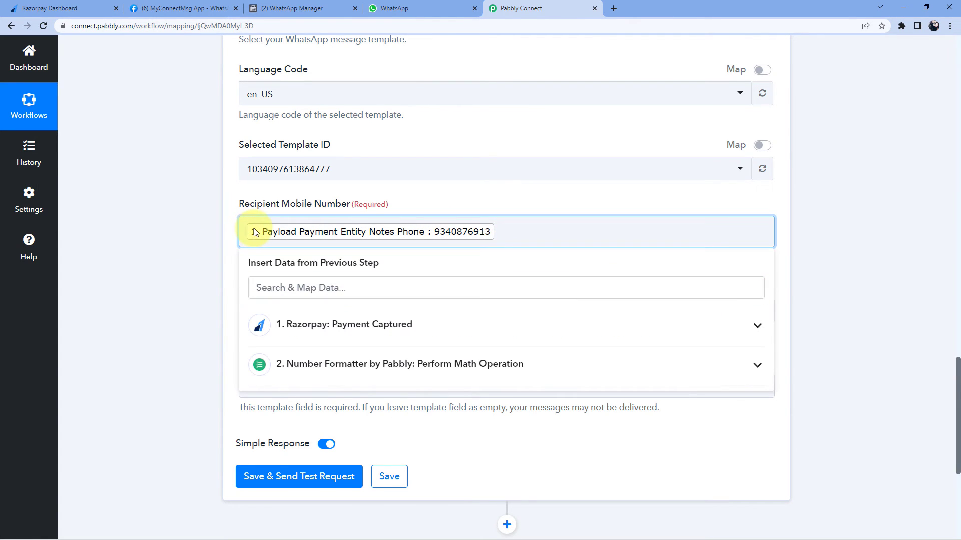
{"action": "type", "text": "91"}
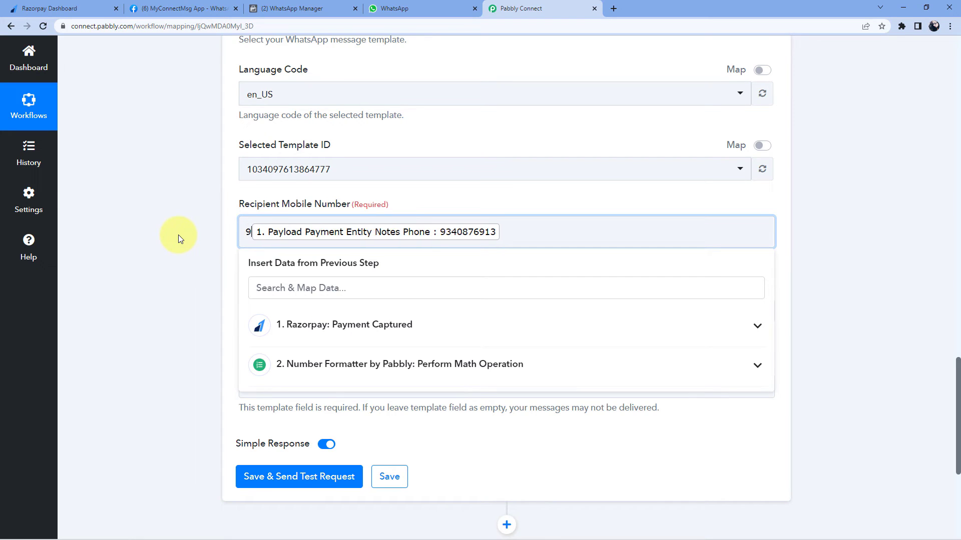
{"action": "left_click", "coordinate": [178, 235]}
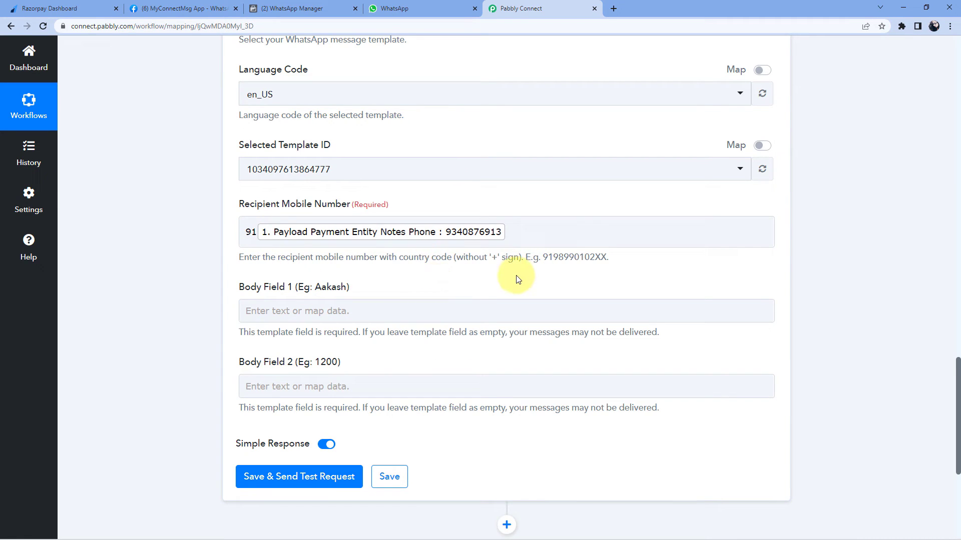
Recheck the recipient hint requiring the number without a plus sign
{"action": "double_click", "coordinate": [493, 257]}
{"action": "scroll", "coordinate": [554, 205], "scroll_direction": "up", "scroll_amount": 15}
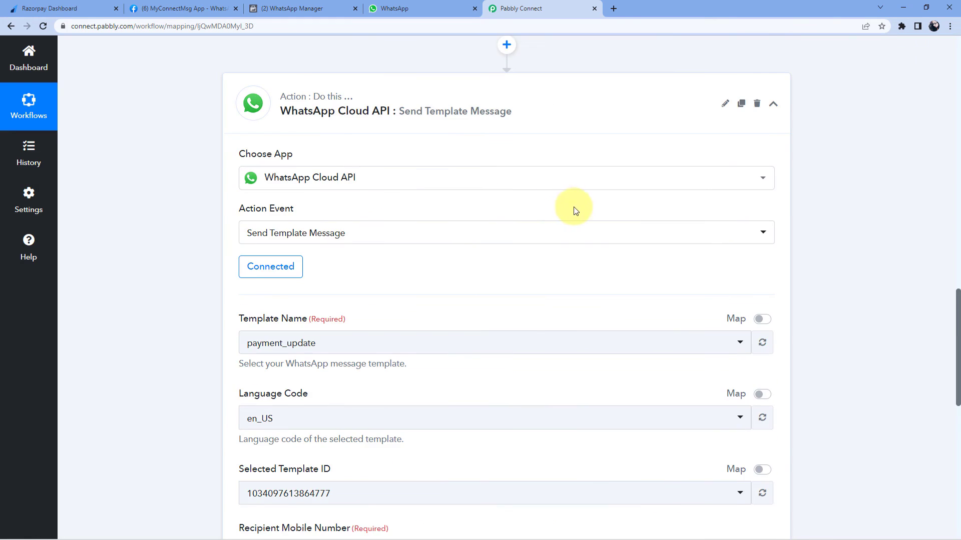
{"action": "scroll", "coordinate": [828, 259], "scroll_direction": "up", "scroll_amount": 5}
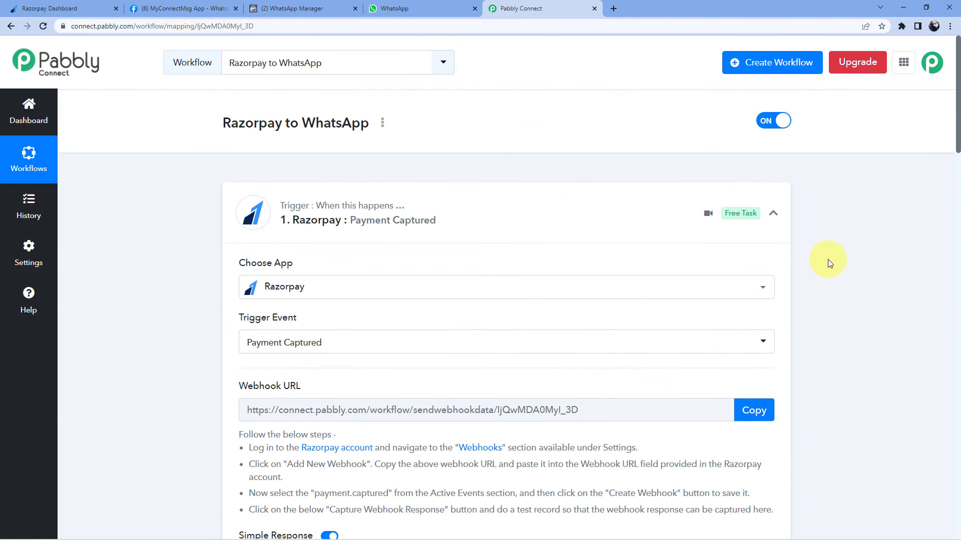
{"action": "scroll", "coordinate": [708, 276], "scroll_direction": "down", "scroll_amount": 12}
{"action": "scroll", "coordinate": [527, 199], "scroll_direction": "down", "scroll_amount": 15}
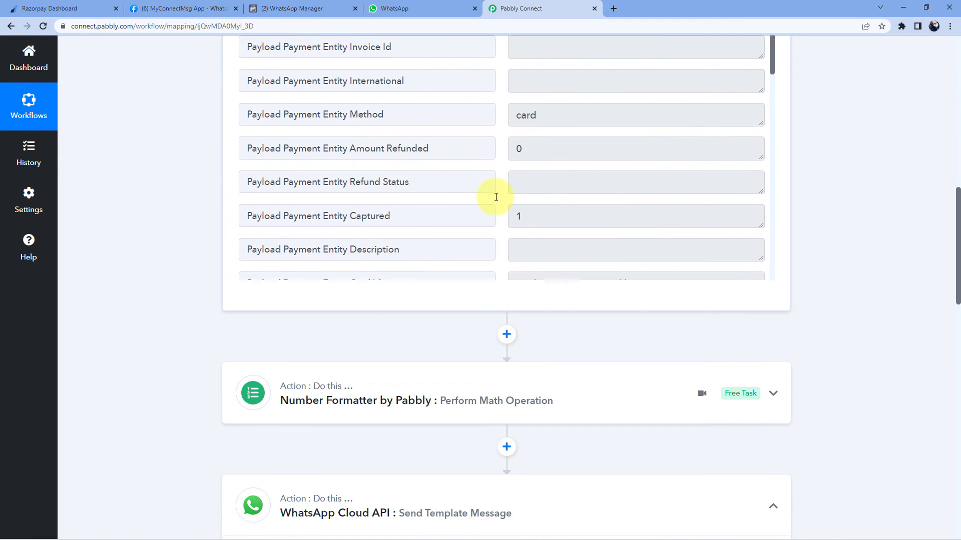
{"action": "scroll", "coordinate": [509, 317], "scroll_direction": "up", "scroll_amount": 1}
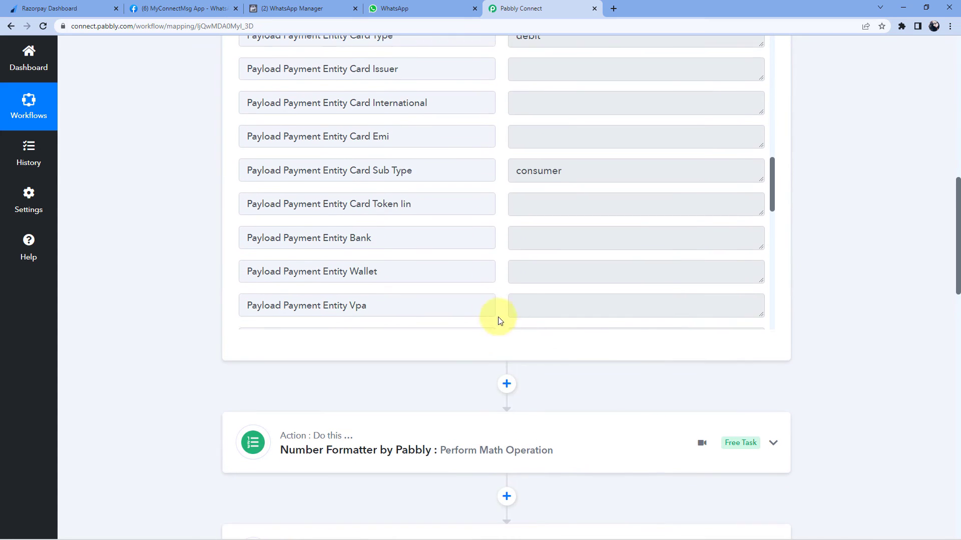
{"action": "scroll", "coordinate": [498, 321], "scroll_direction": "down", "scroll_amount": 5}
{"action": "left_click_drag", "start_coordinate": [589, 205], "coordinate": [506, 214]}
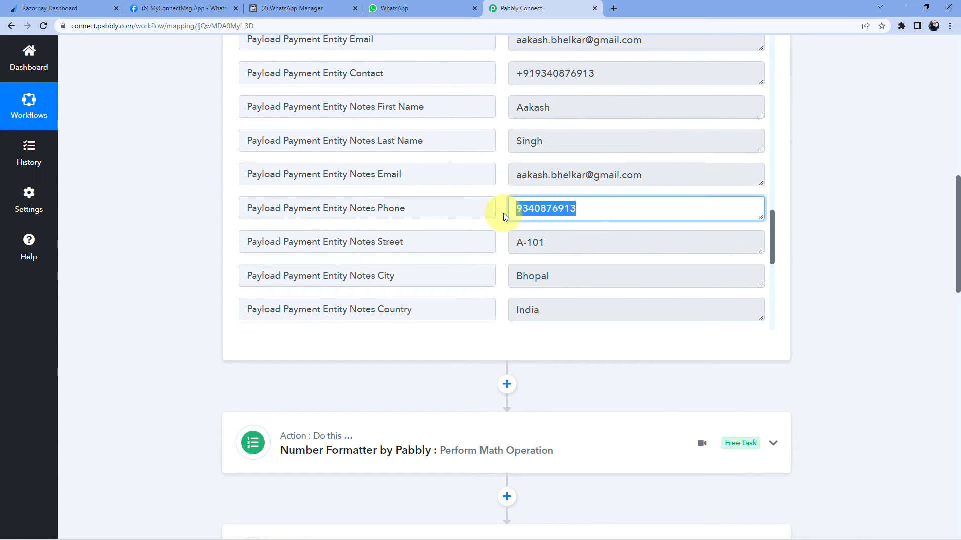
{"action": "scroll", "coordinate": [506, 155], "scroll_direction": "up", "scroll_amount": 1}
Inspect the captured Razorpay contact number and its leading plus sign
{"action": "left_click", "coordinate": [521, 127]}
{"action": "left_click_drag", "start_coordinate": [521, 128], "coordinate": [607, 124]}
{"action": "left_click", "coordinate": [583, 134]}
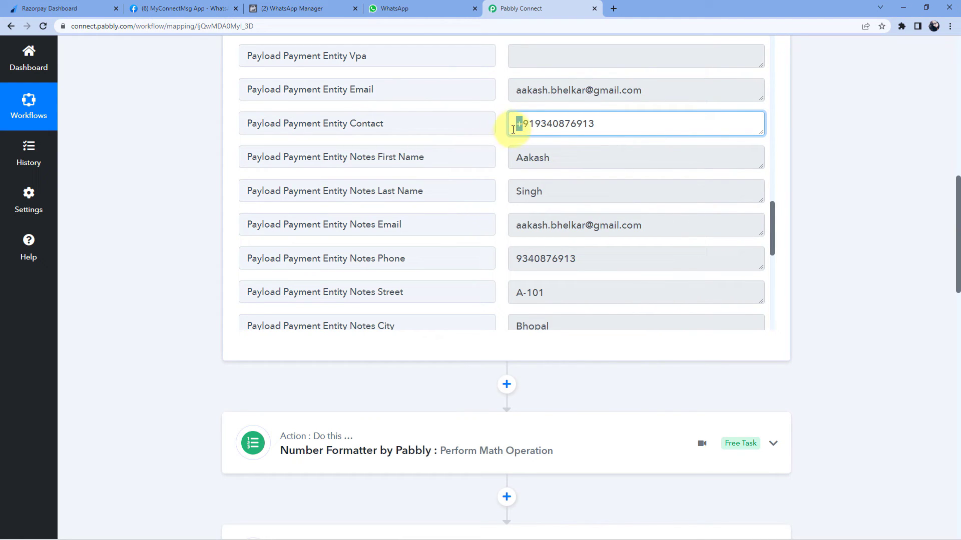
{"action": "left_click", "coordinate": [606, 125]}
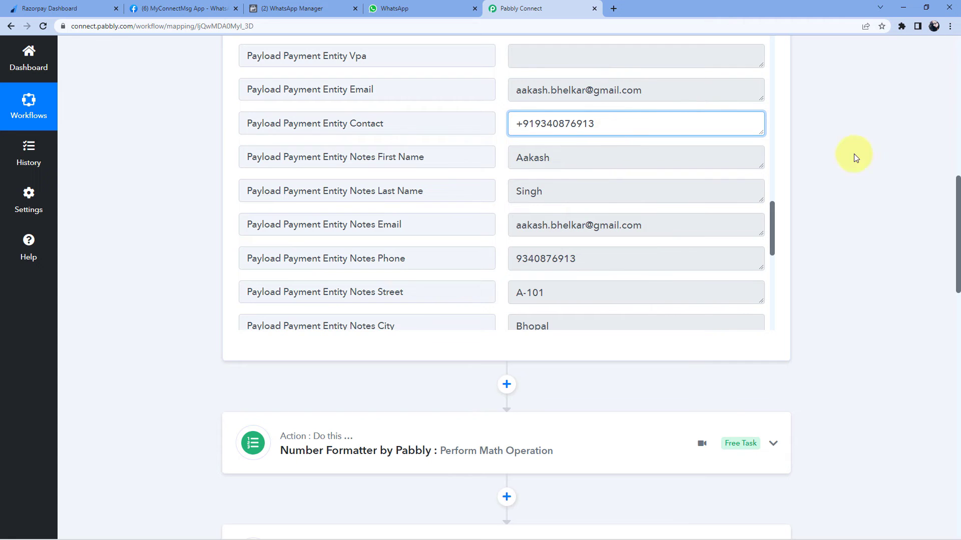
{"action": "scroll", "coordinate": [842, 268], "scroll_direction": "down", "scroll_amount": 15}
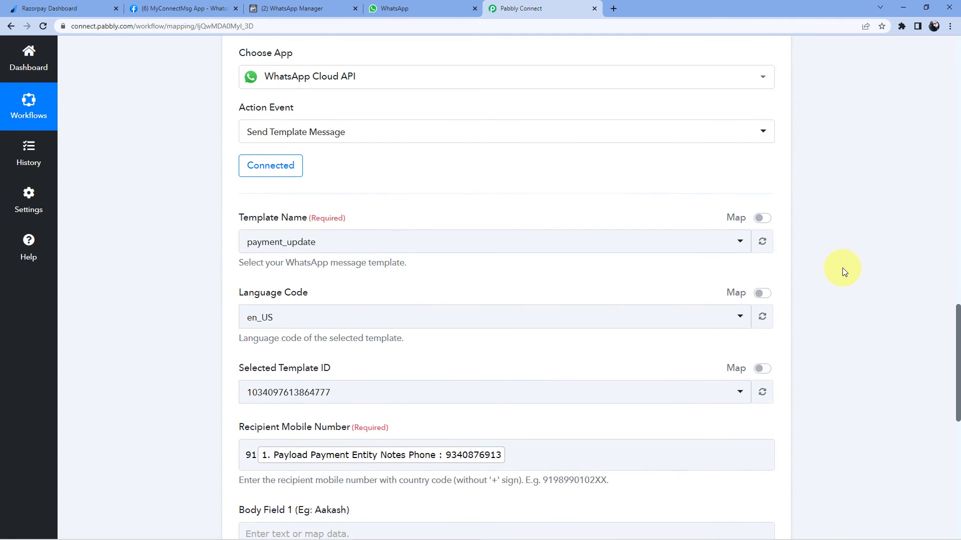
{"action": "scroll", "coordinate": [843, 268], "scroll_direction": "down", "scroll_amount": 1}
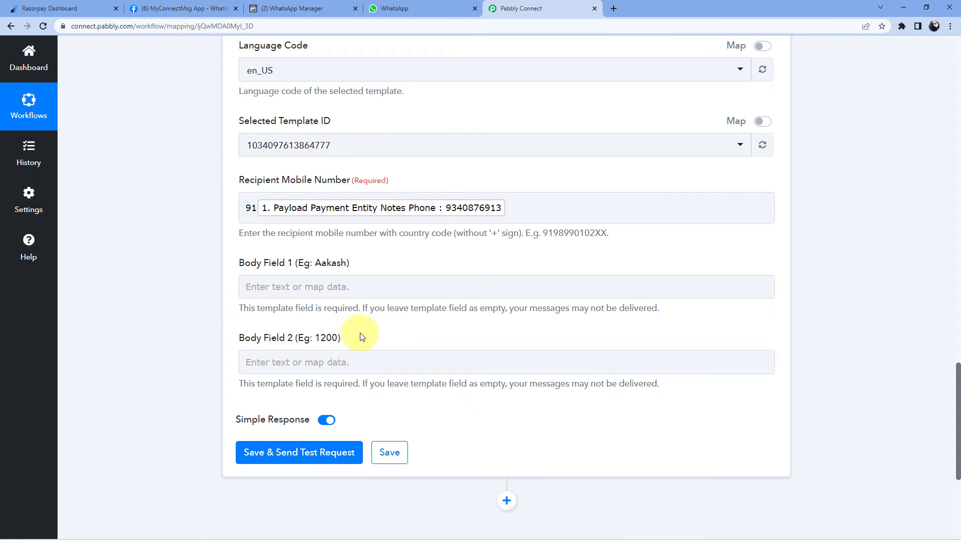
{"action": "left_click", "coordinate": [302, 9]}
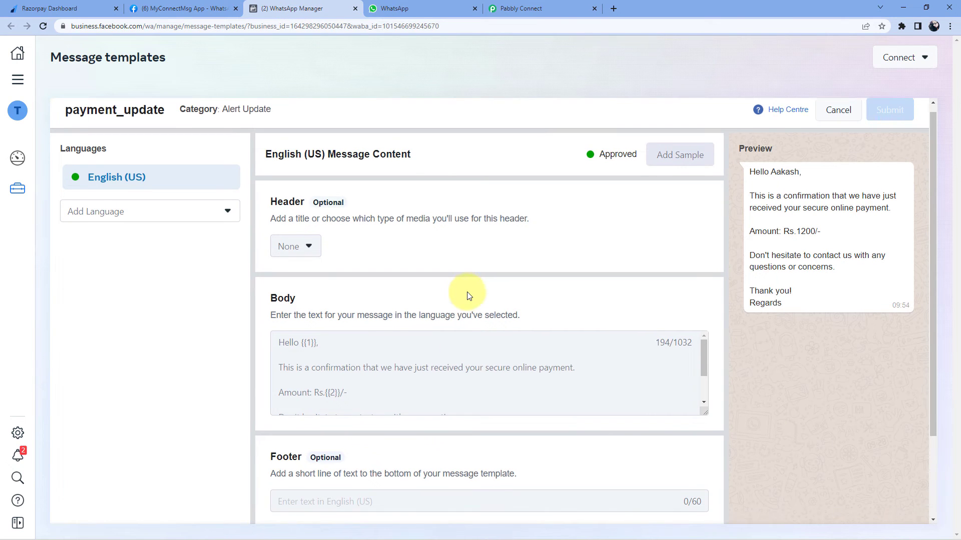
{"action": "scroll", "coordinate": [469, 296], "scroll_direction": "down", "scroll_amount": 1}
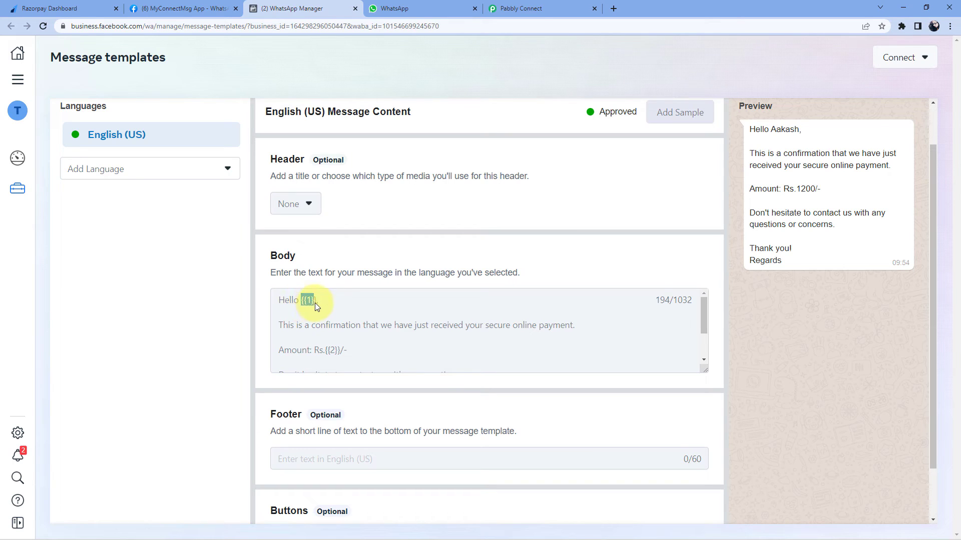
{"action": "left_click", "coordinate": [324, 353]}
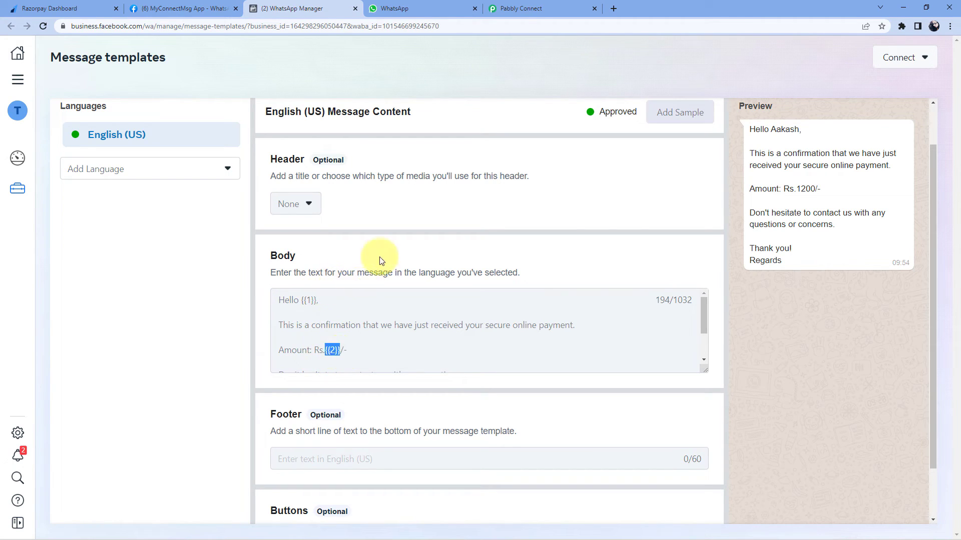
{"action": "left_click", "coordinate": [526, 8]}
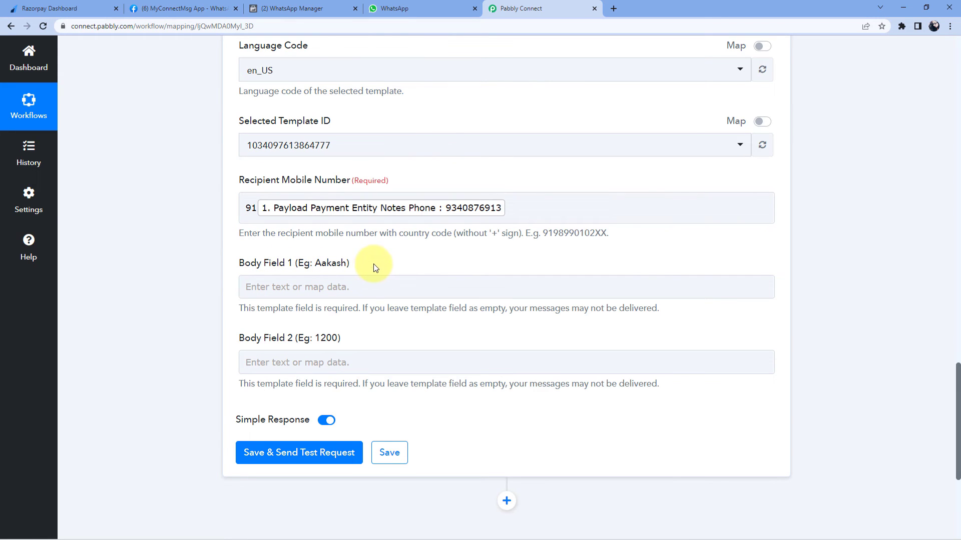
Map the Razorpay Notes First Name into Body Field 1
{"action": "left_click", "coordinate": [258, 284]}
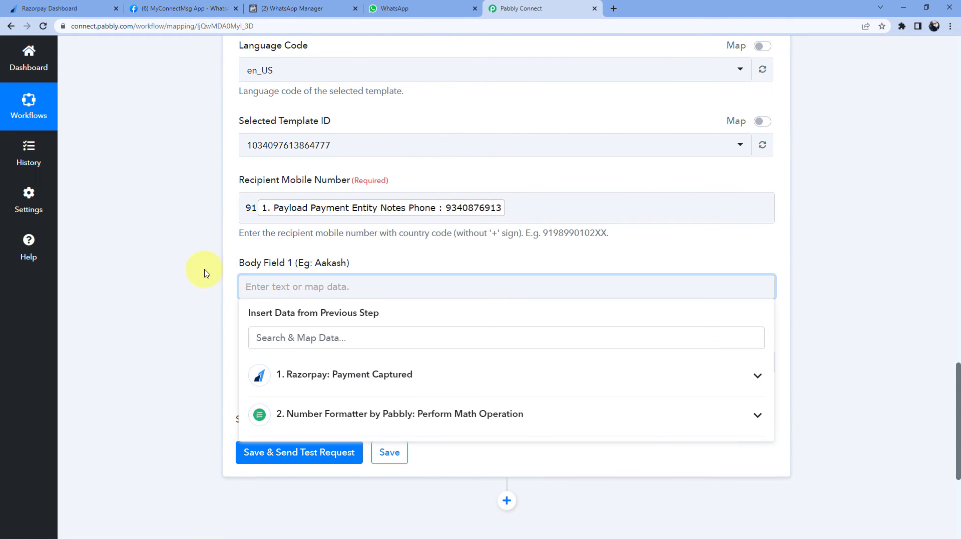
{"action": "scroll", "coordinate": [205, 295], "scroll_direction": "down", "scroll_amount": 2}
{"action": "left_click", "coordinate": [380, 282]}
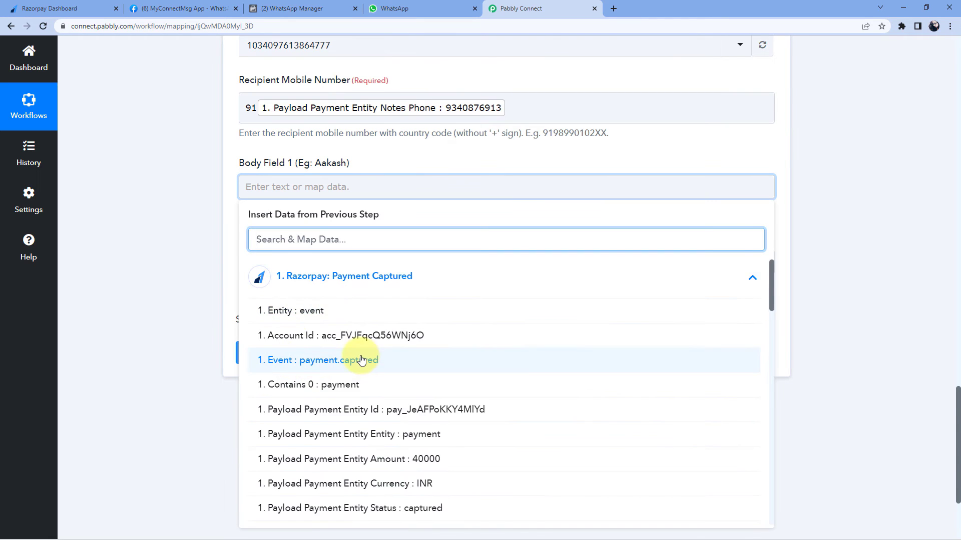
{"action": "scroll", "coordinate": [361, 358], "scroll_direction": "down", "scroll_amount": 4}
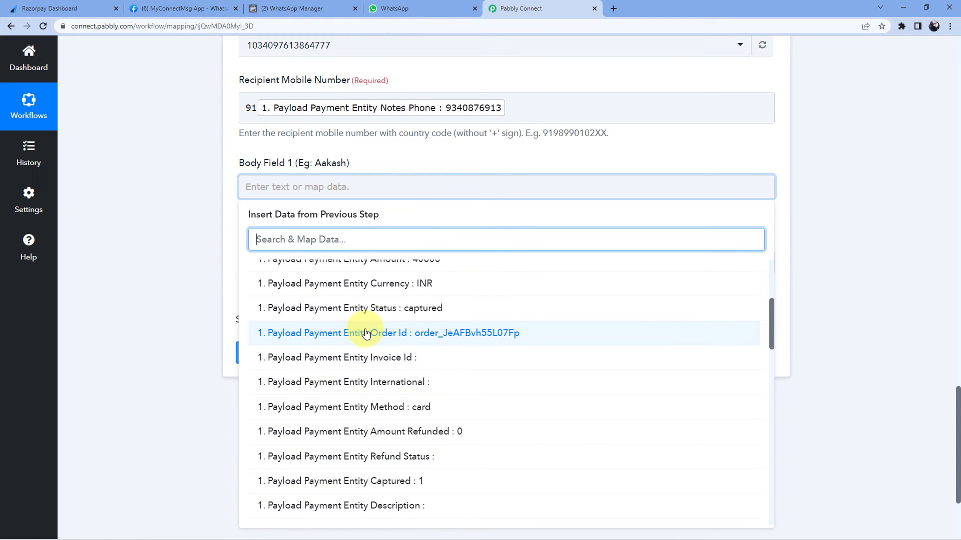
{"action": "scroll", "coordinate": [371, 325], "scroll_direction": "down", "scroll_amount": 7}
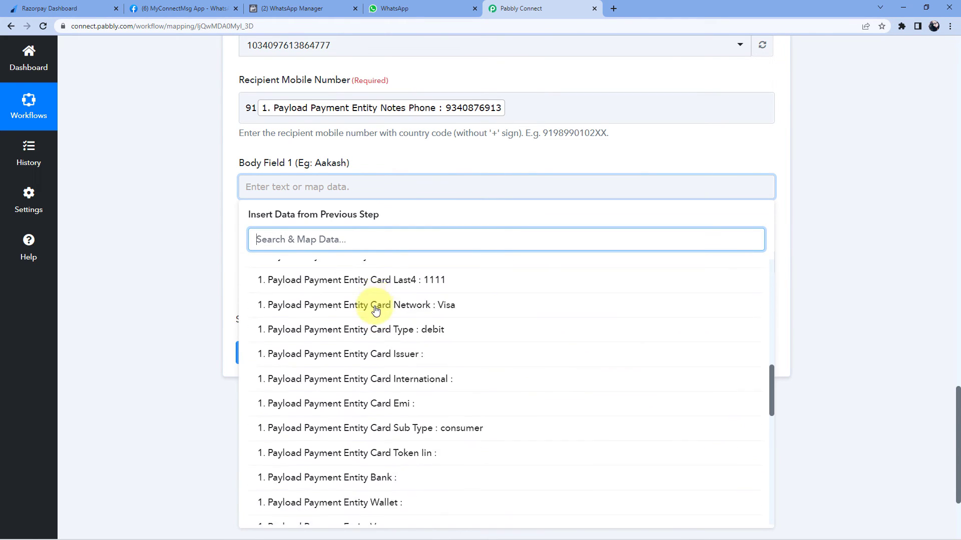
{"action": "scroll", "coordinate": [375, 310], "scroll_direction": "down", "scroll_amount": 6}
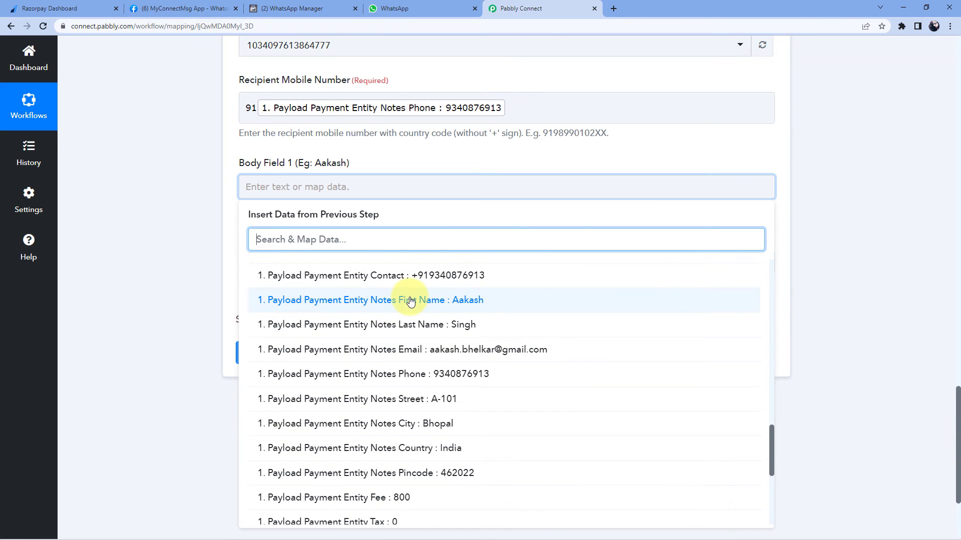
{"action": "left_click", "coordinate": [410, 301]}
{"action": "left_click", "coordinate": [186, 219]}
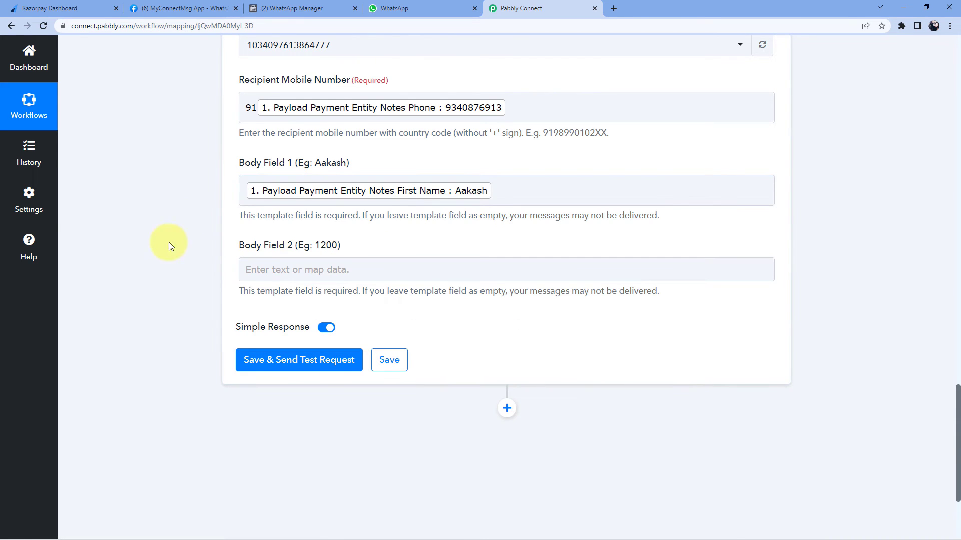
Map the Number Formatter Result (400) into Body Field 2 and compare against the template
{"action": "scroll", "coordinate": [176, 250], "scroll_direction": "down", "scroll_amount": 1}
{"action": "left_click", "coordinate": [280, 219]}
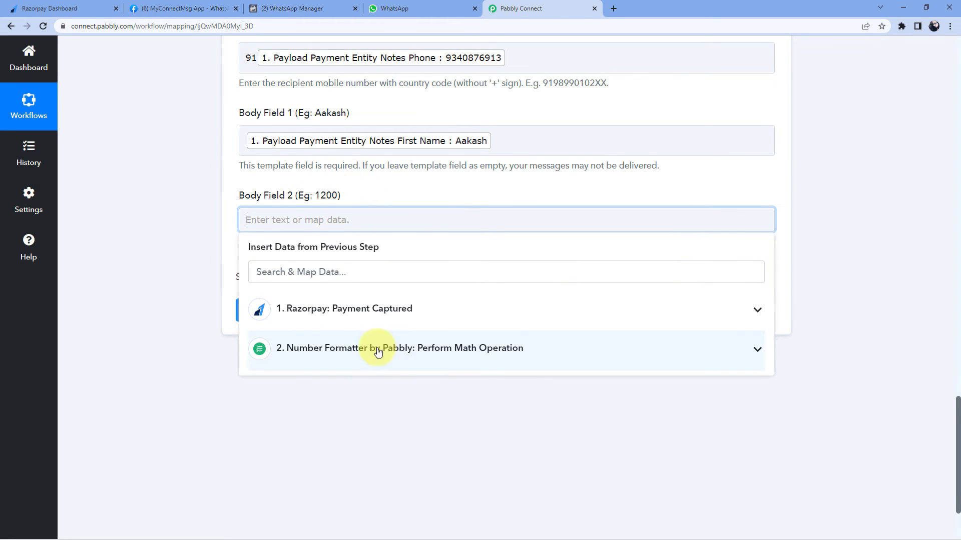
{"action": "left_click", "coordinate": [399, 354]}
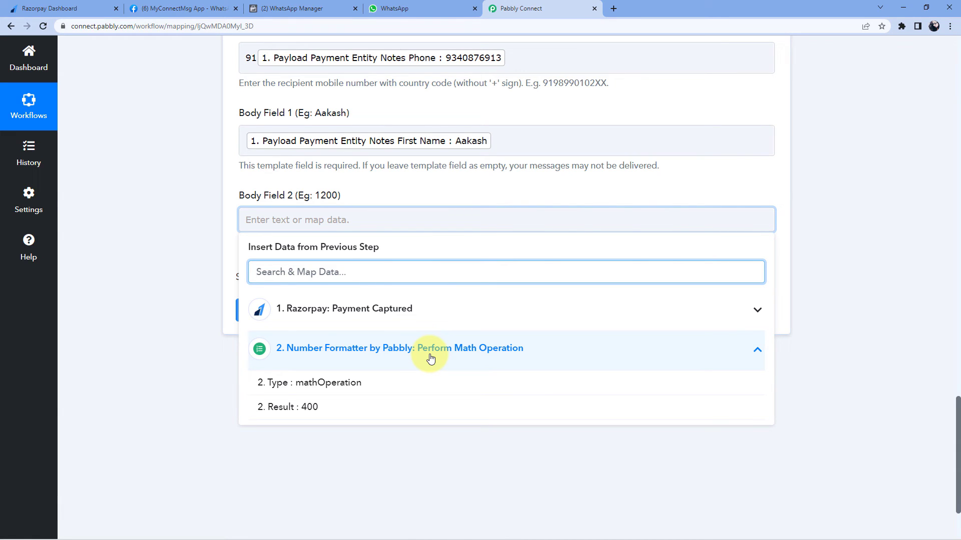
{"action": "left_click", "coordinate": [315, 410]}
{"action": "left_click", "coordinate": [185, 214]}
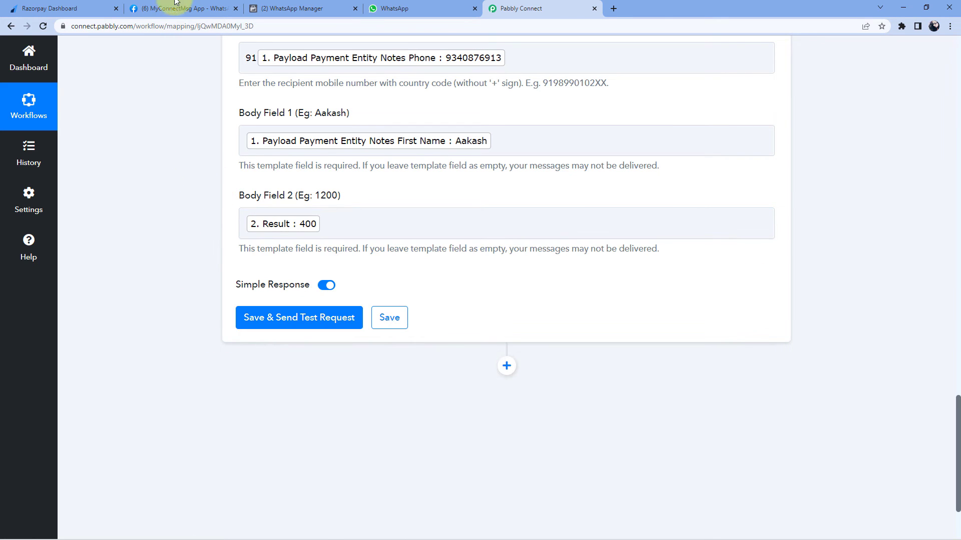
{"action": "left_click", "coordinate": [300, 6]}
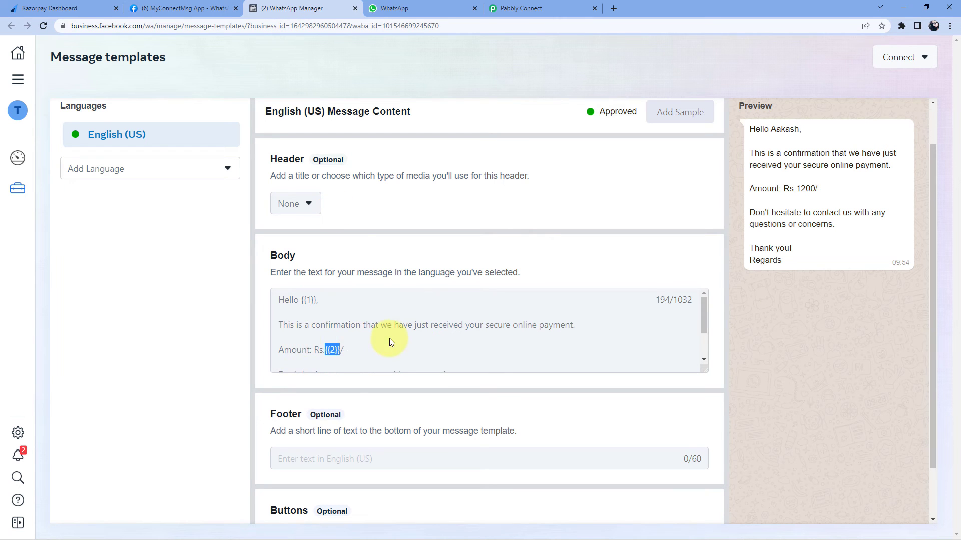
{"action": "left_click", "coordinate": [546, 8]}
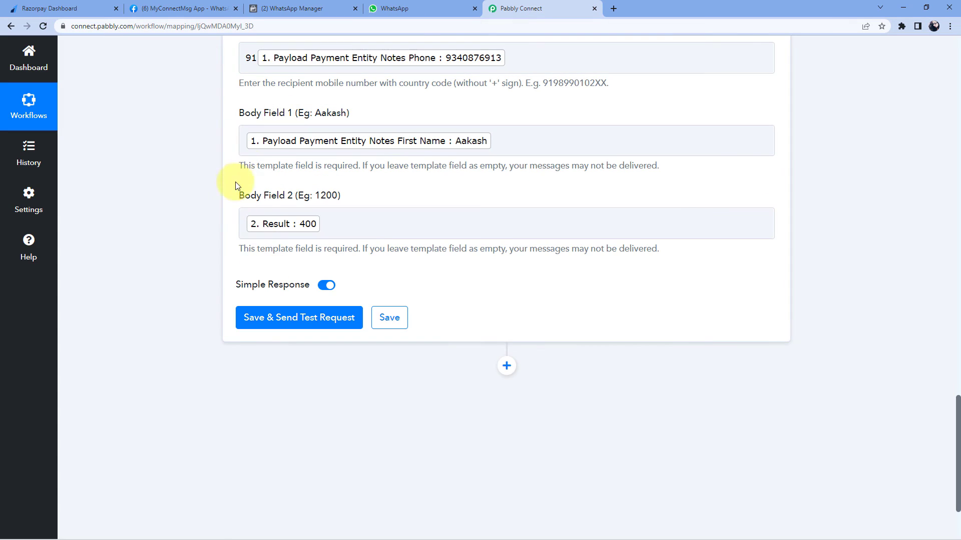
{"action": "scroll", "coordinate": [224, 130], "scroll_direction": "up", "scroll_amount": 2}
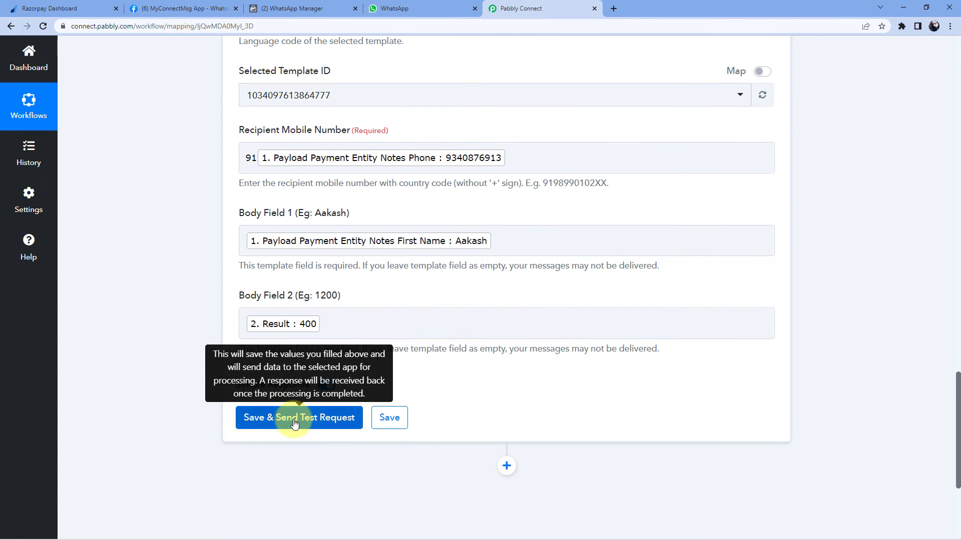
Save and send a test request, checking the returned message ID and recipient number
{"action": "left_click", "coordinate": [290, 417]}
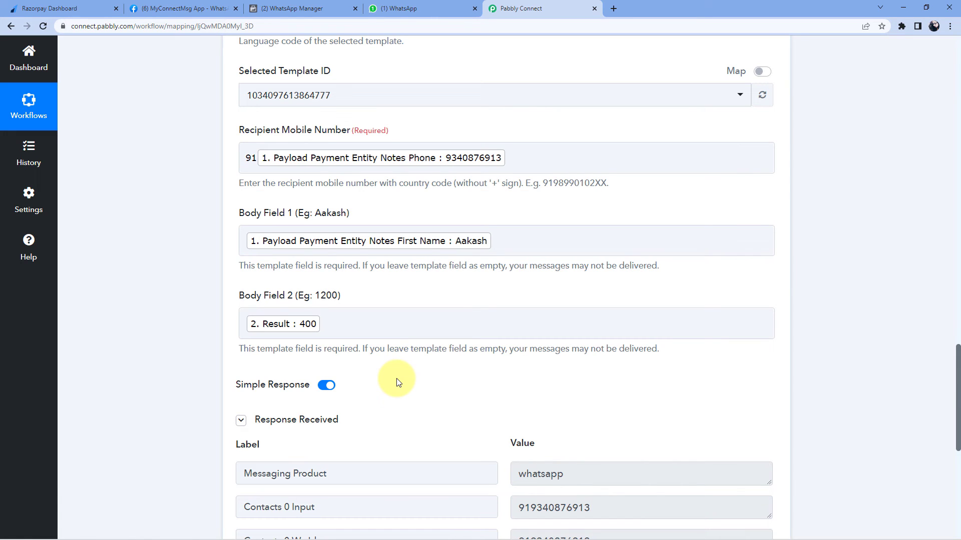
{"action": "scroll", "coordinate": [397, 383], "scroll_direction": "down", "scroll_amount": 2}
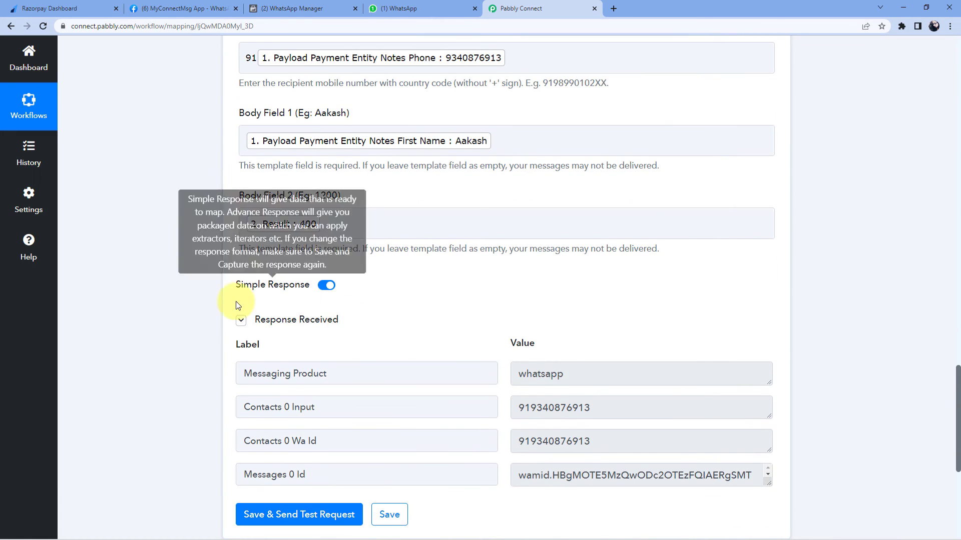
{"action": "scroll", "coordinate": [488, 320], "scroll_direction": "down", "scroll_amount": 2}
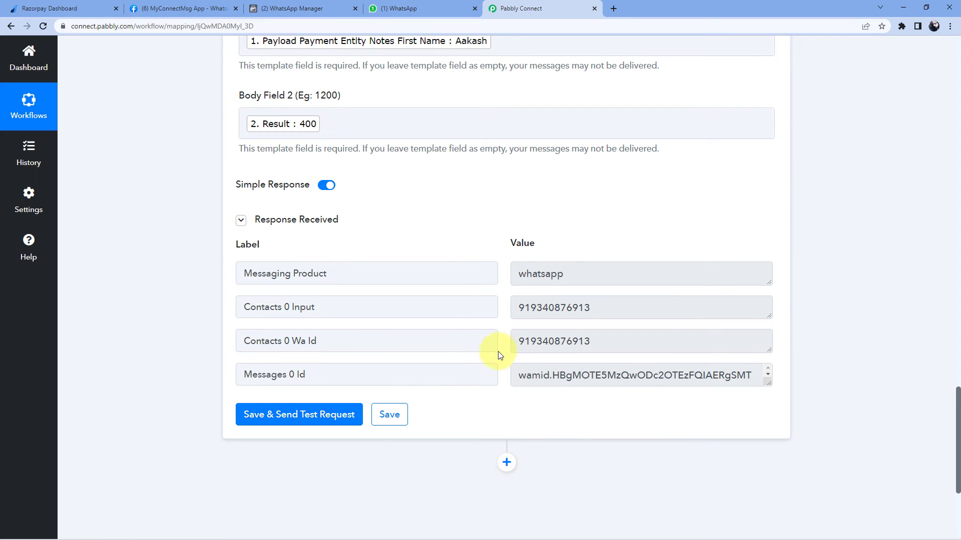
{"action": "left_click_drag", "start_coordinate": [609, 311], "coordinate": [522, 310]}
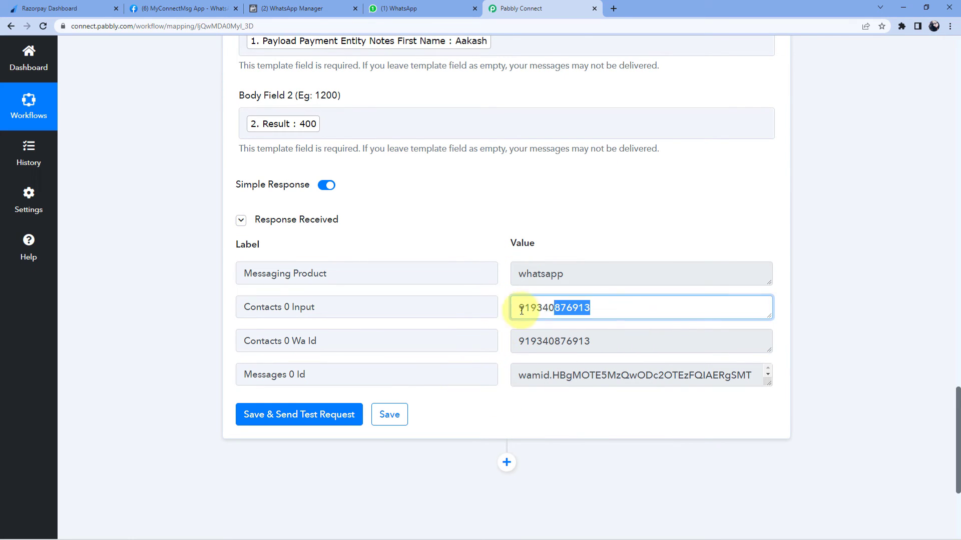
{"action": "left_click", "coordinate": [503, 293]}
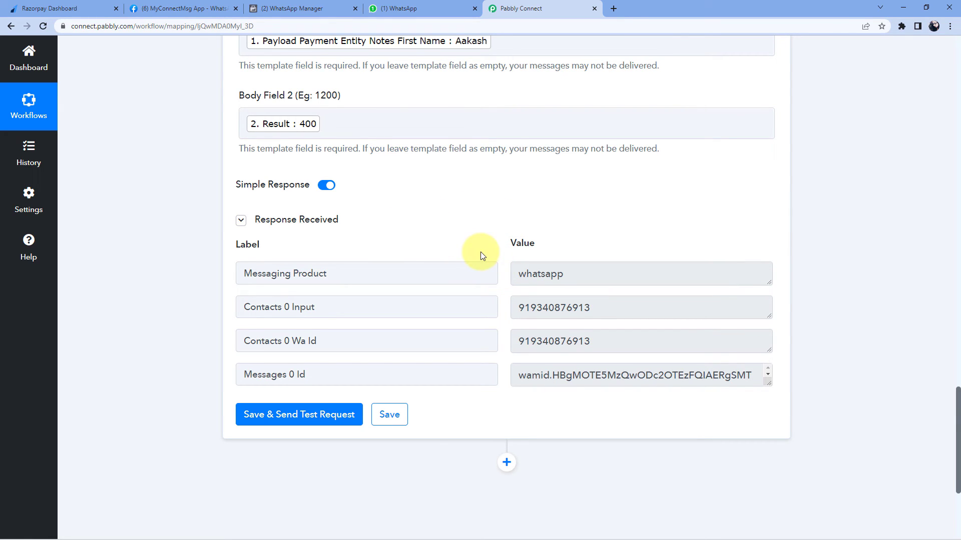
{"action": "left_click_drag", "start_coordinate": [607, 307], "coordinate": [495, 309]}
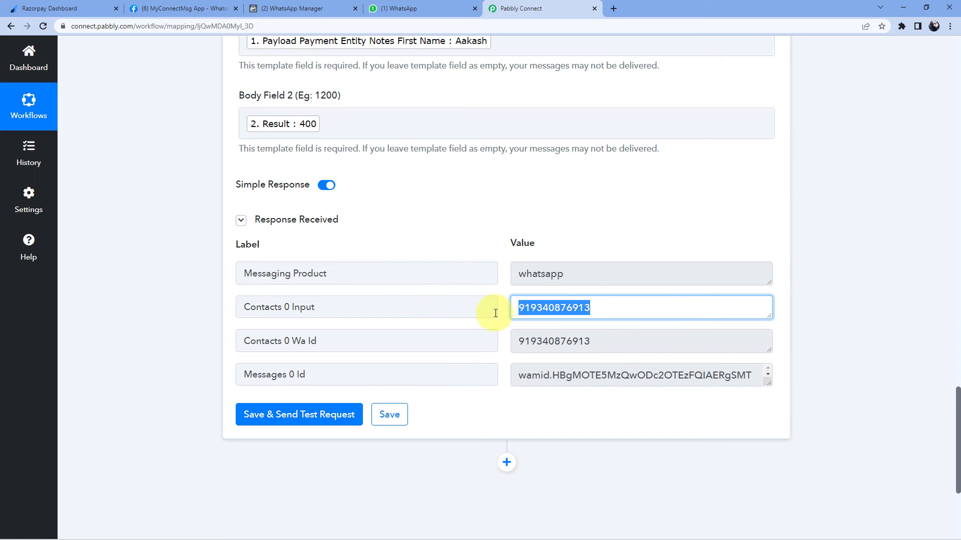
{"action": "left_click", "coordinate": [426, 8]}
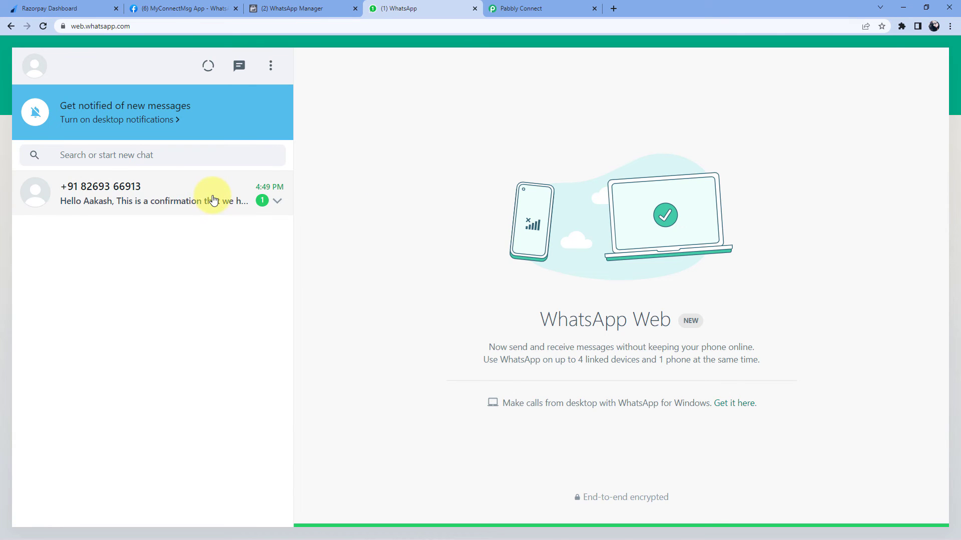
Open the new chat and verify the payer's first name and Rs.400 amount match the template
{"action": "left_click", "coordinate": [179, 198]}
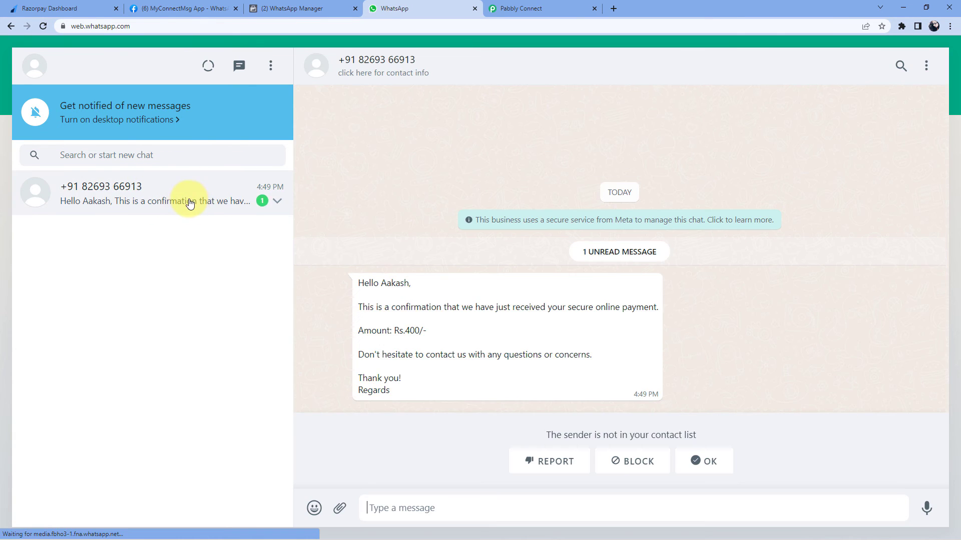
{"action": "double_click", "coordinate": [390, 284]}
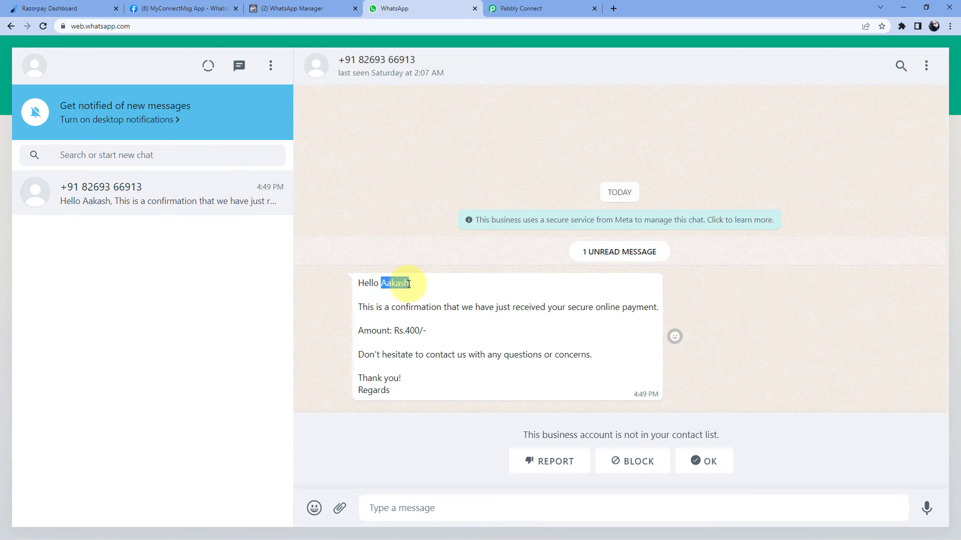
{"action": "left_click", "coordinate": [365, 322]}
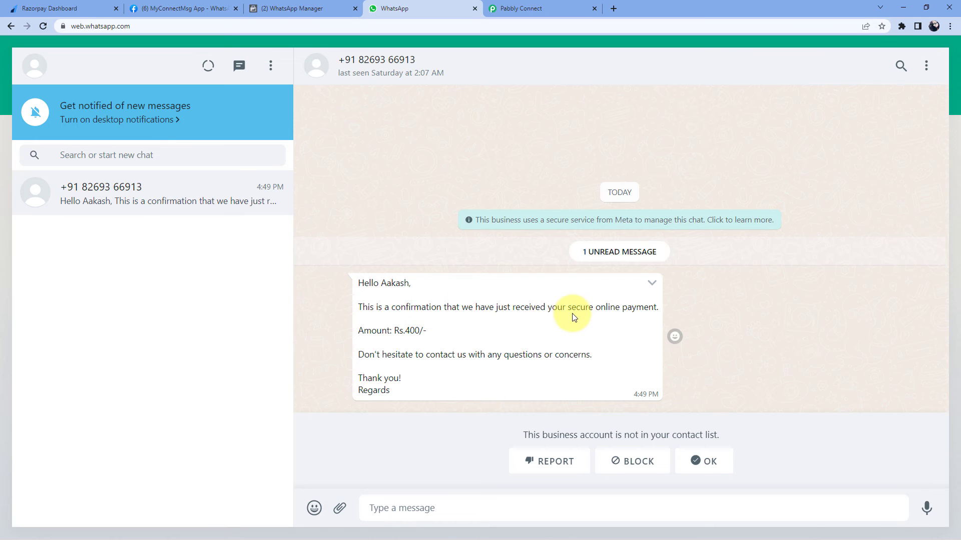
{"action": "left_click_drag", "start_coordinate": [405, 330], "coordinate": [417, 330]}
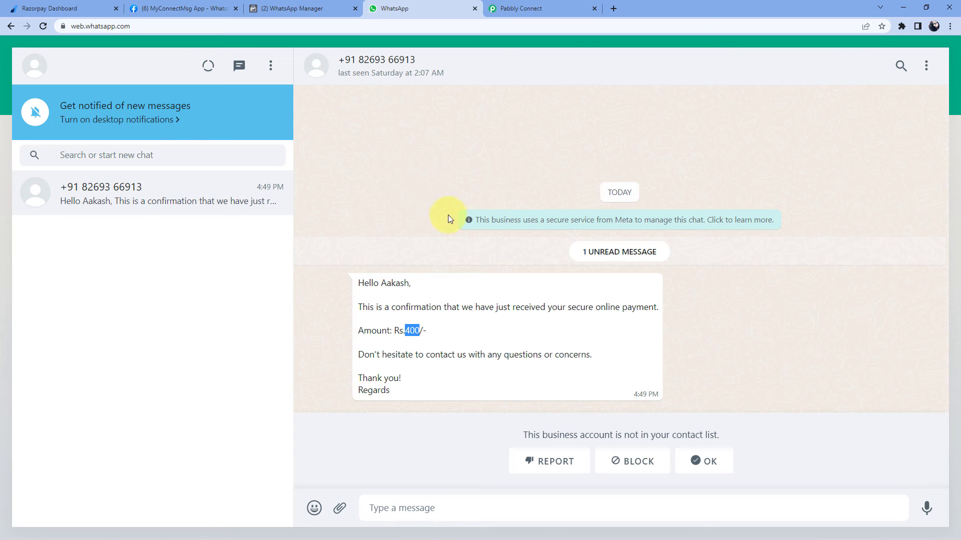
{"action": "left_click", "coordinate": [311, 7]}
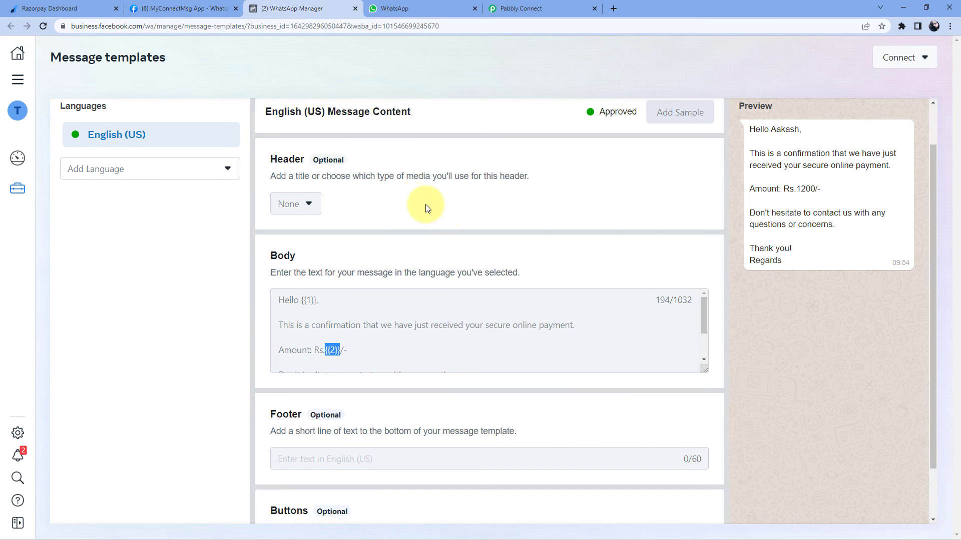
{"action": "scroll", "coordinate": [592, 237], "scroll_direction": "up", "scroll_amount": 1}
{"action": "left_click", "coordinate": [532, 8]}
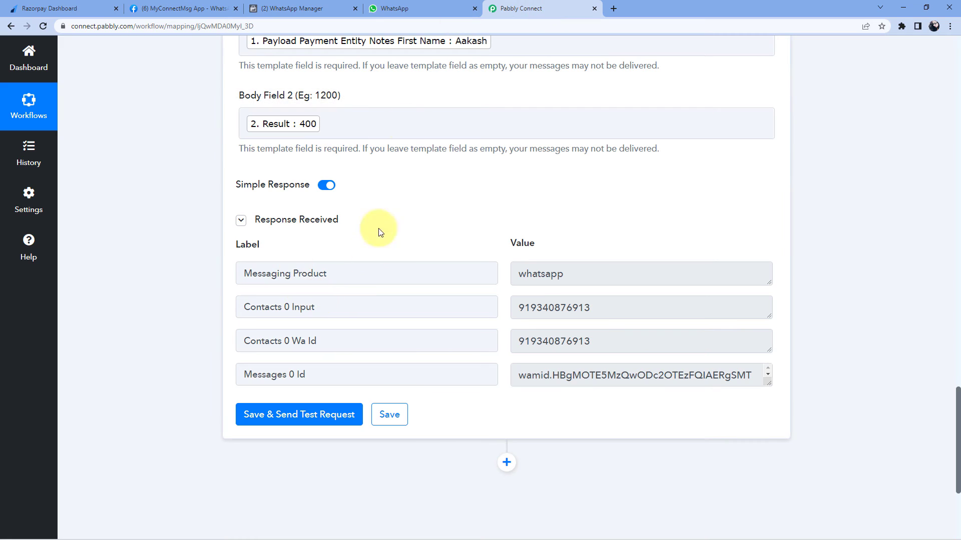
{"action": "left_click", "coordinate": [419, 10]}
{"action": "left_click", "coordinate": [417, 287]}
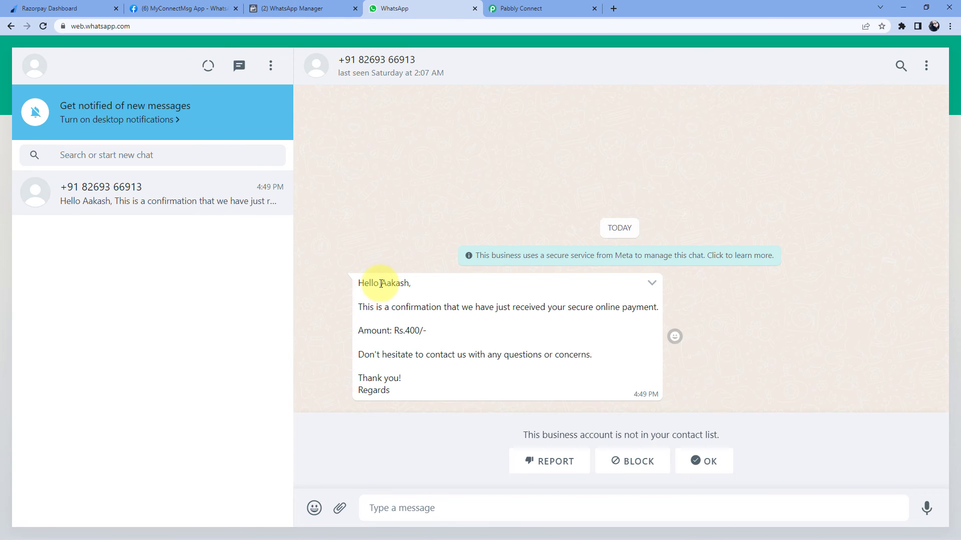
{"action": "left_click_drag", "start_coordinate": [383, 284], "coordinate": [406, 286]}
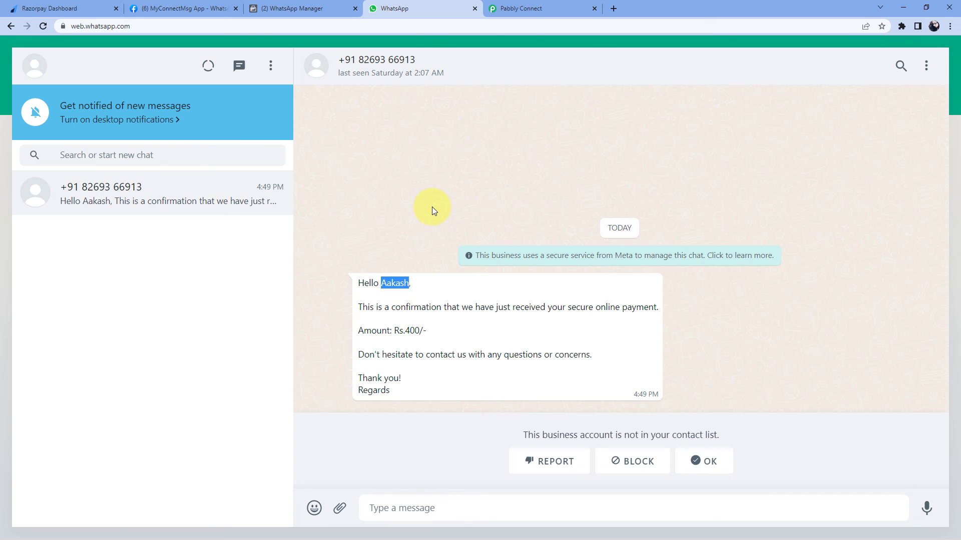
Copy the Social Media Marketing Tutorial payment page link and load it in an incognito window
{"action": "left_click", "coordinate": [50, 9]}
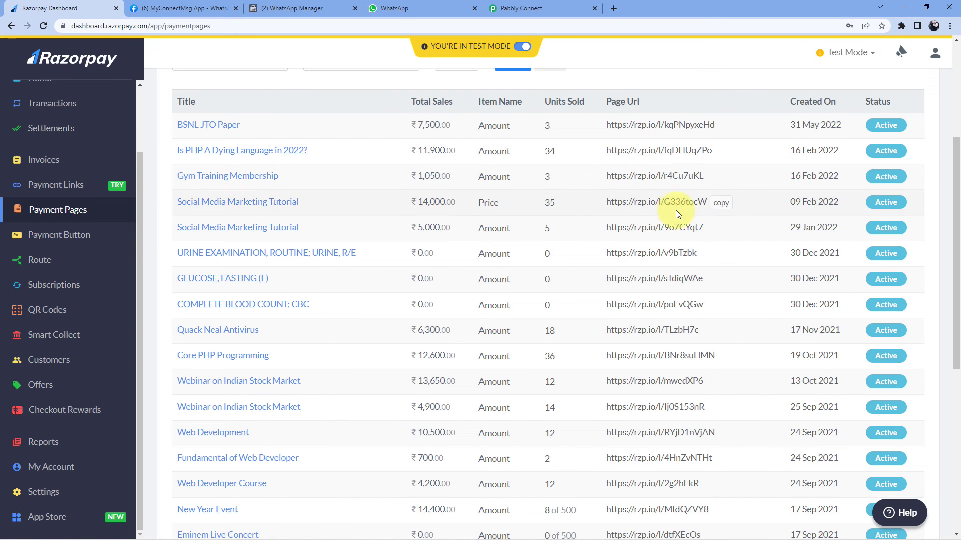
{"action": "left_click", "coordinate": [725, 205]}
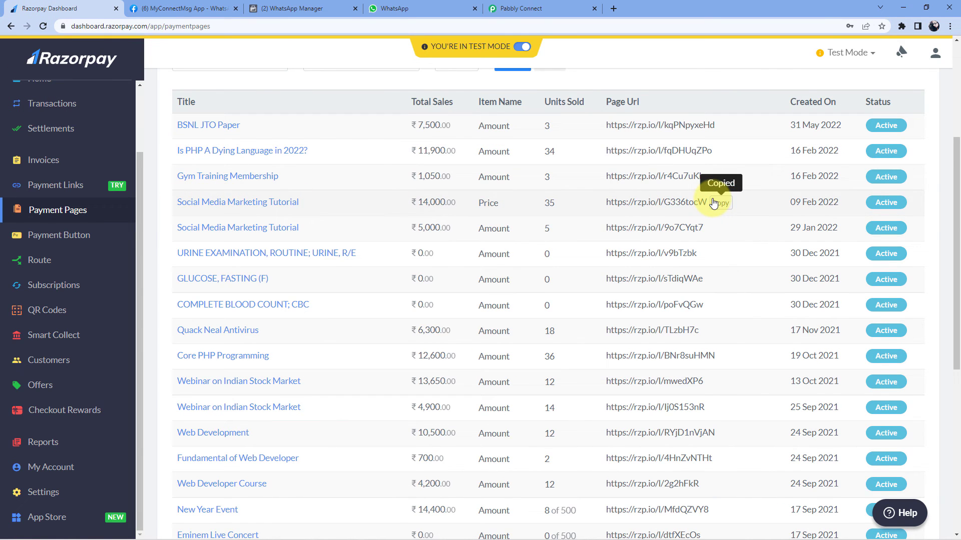
{"action": "key", "text": "ctrl+shift+n"}
{"action": "key", "text": "ctrl+v"}
{"action": "key", "text": "Return"}
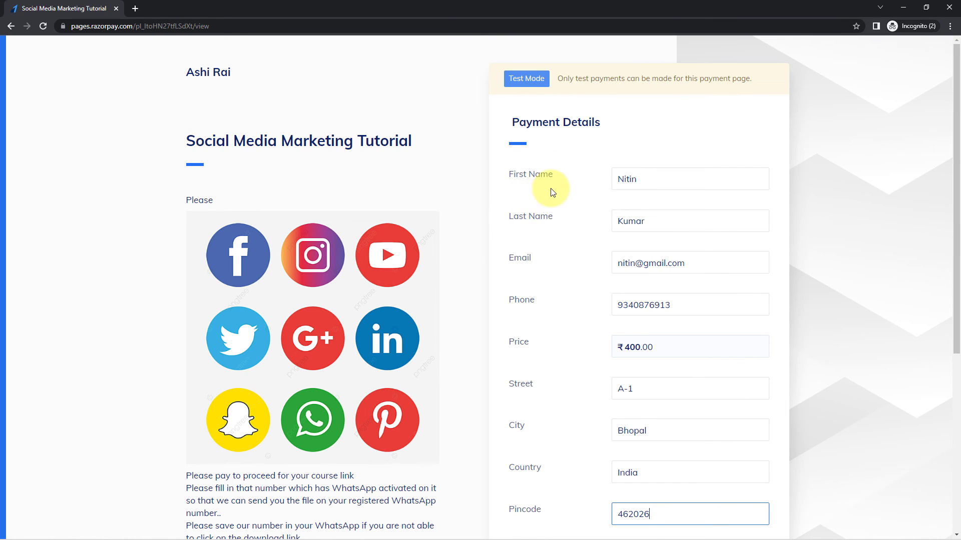
Review the prefilled first name, last name, email, phone and ₹400.00 price on the payment page
{"action": "left_click", "coordinate": [652, 178]}
{"action": "left_click", "coordinate": [654, 225]}
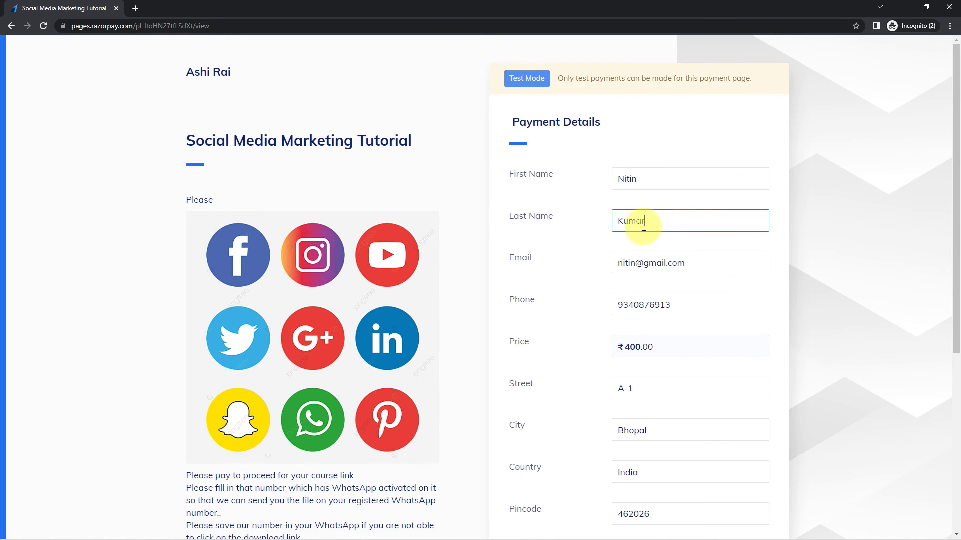
{"action": "left_click", "coordinate": [588, 232]}
{"action": "left_click_drag", "start_coordinate": [696, 263], "coordinate": [592, 266]}
{"action": "left_click", "coordinate": [566, 270]}
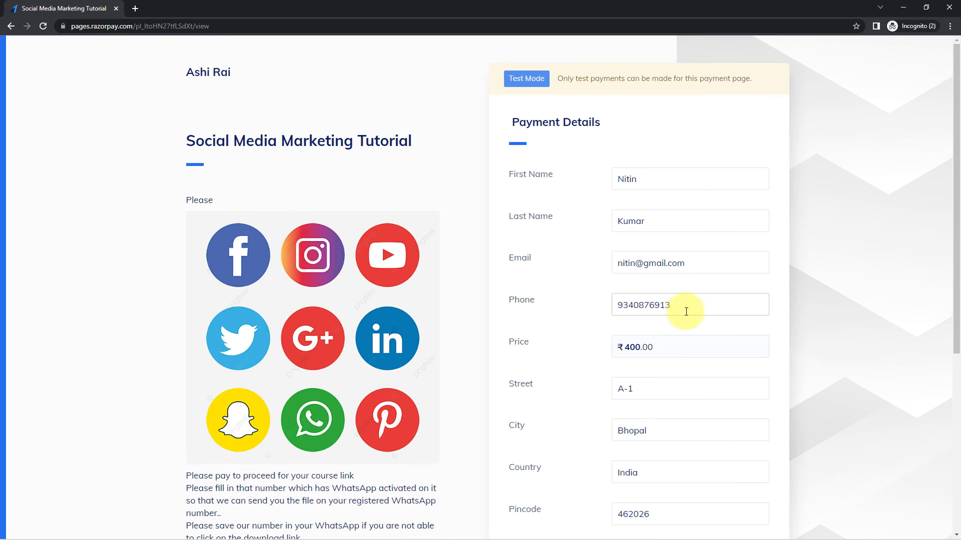
{"action": "left_click_drag", "start_coordinate": [684, 311], "coordinate": [578, 314]}
{"action": "left_click", "coordinate": [598, 293]}
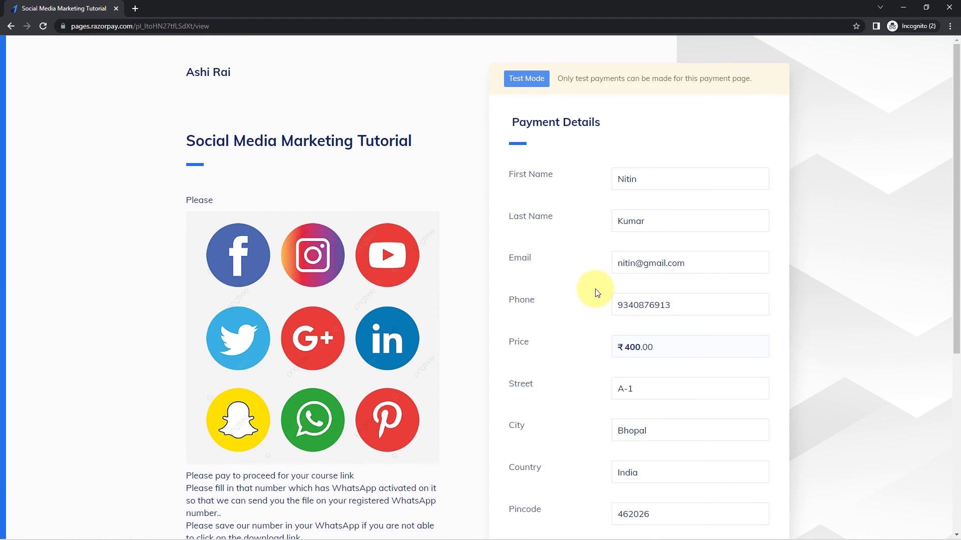
{"action": "scroll", "coordinate": [598, 293], "scroll_direction": "down", "scroll_amount": 4}
{"action": "left_click_drag", "start_coordinate": [648, 147], "coordinate": [608, 150]}
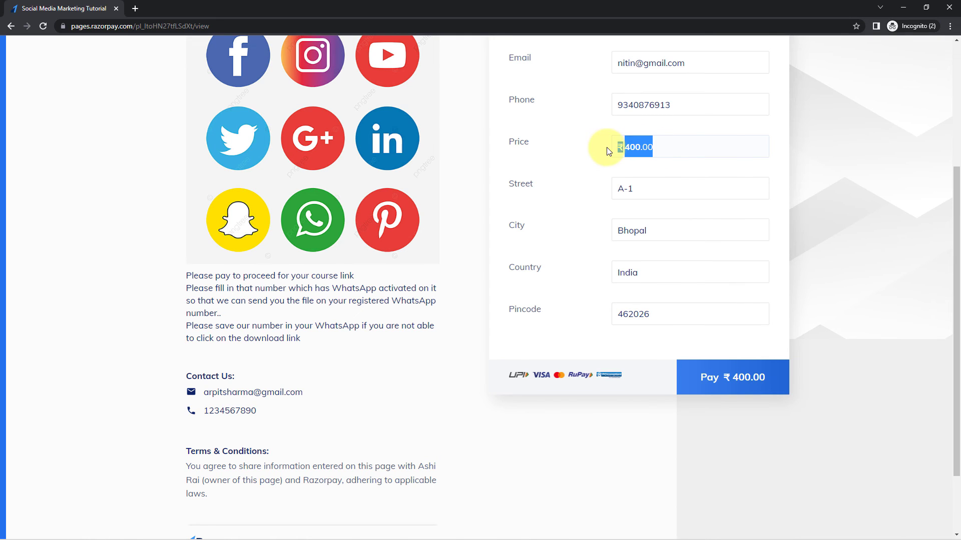
{"action": "left_click", "coordinate": [594, 160]}
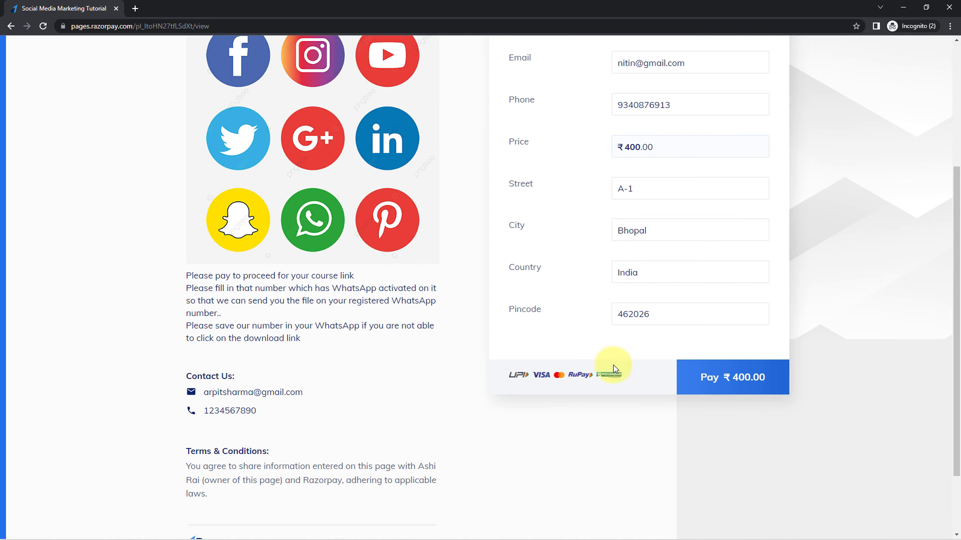
Pay ₹400 by card using the test card details, with Save card unticked
{"action": "left_click", "coordinate": [737, 384]}
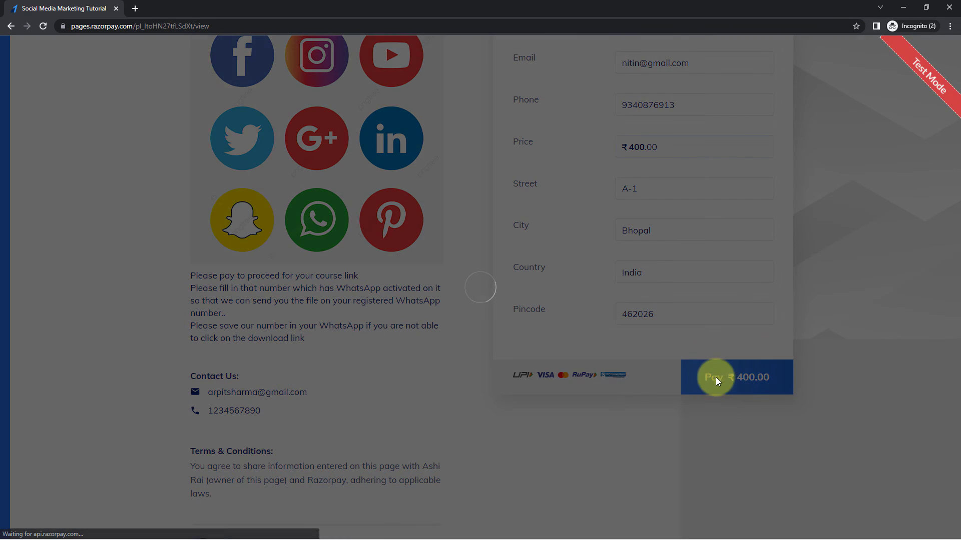
{"action": "left_click", "coordinate": [418, 294]}
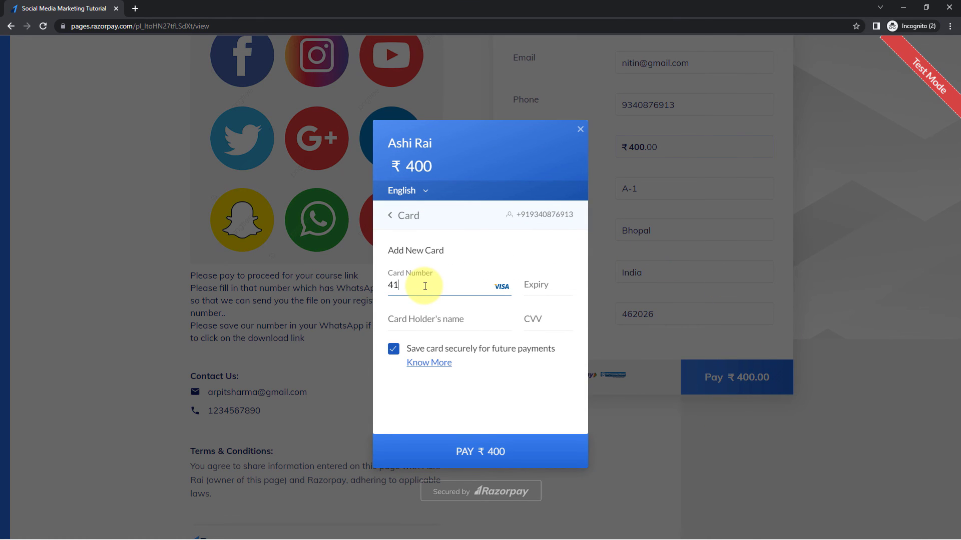
{"action": "type", "text": "111125"}
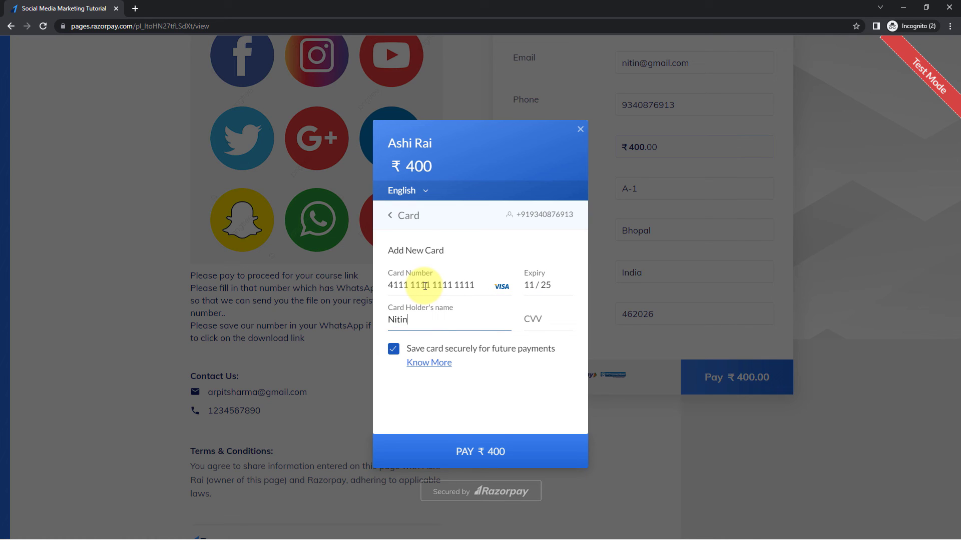
{"action": "double_click", "coordinate": [393, 348]}
{"action": "left_click", "coordinate": [394, 348]}
{"action": "left_click", "coordinate": [497, 443]}
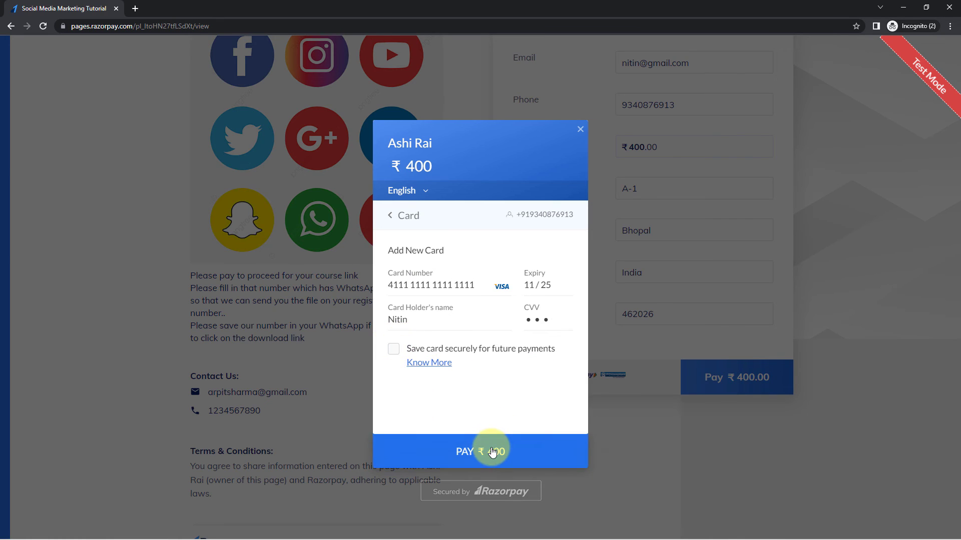
{"action": "type", "text": "111"}
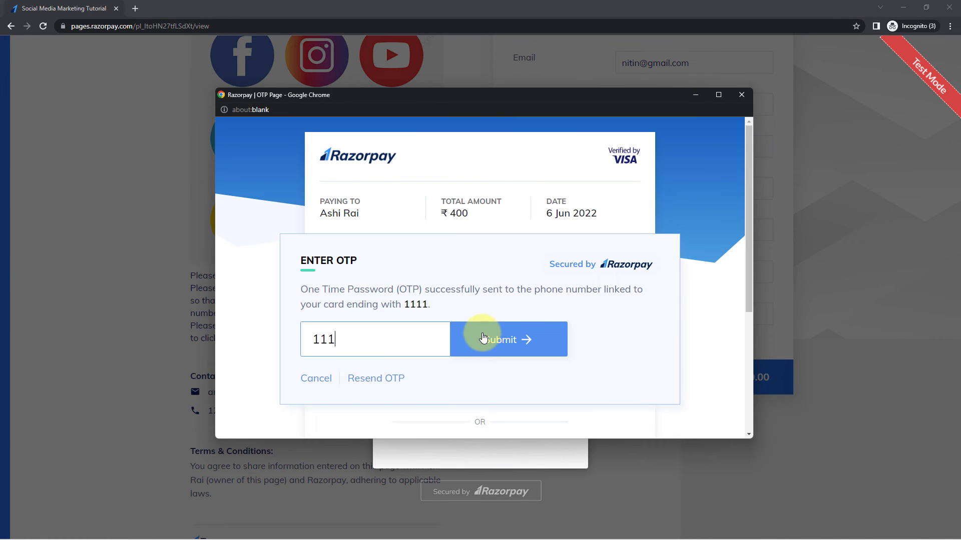
{"action": "left_click", "coordinate": [481, 338]}
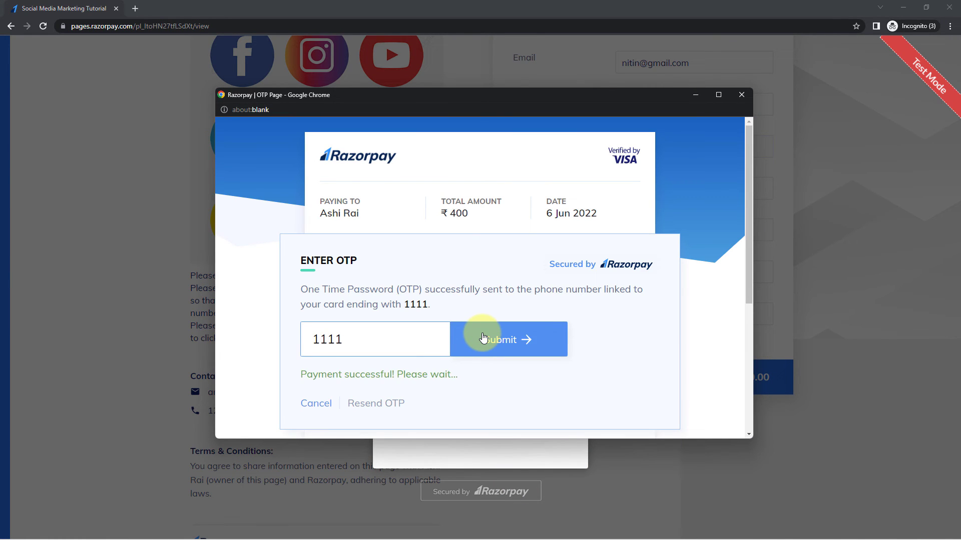
{"action": "scroll", "coordinate": [500, 305], "scroll_direction": "down", "scroll_amount": 1}
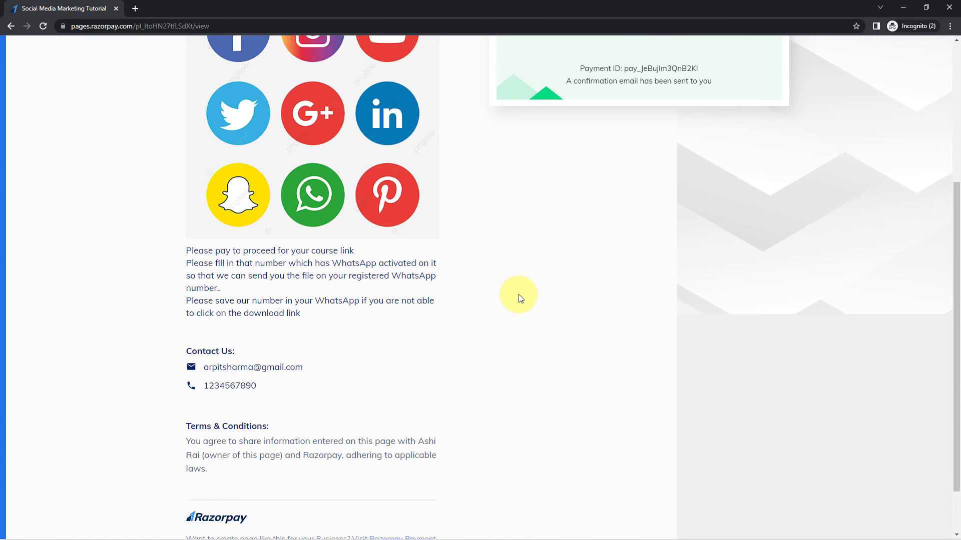
{"action": "scroll", "coordinate": [520, 298], "scroll_direction": "up", "scroll_amount": 4}
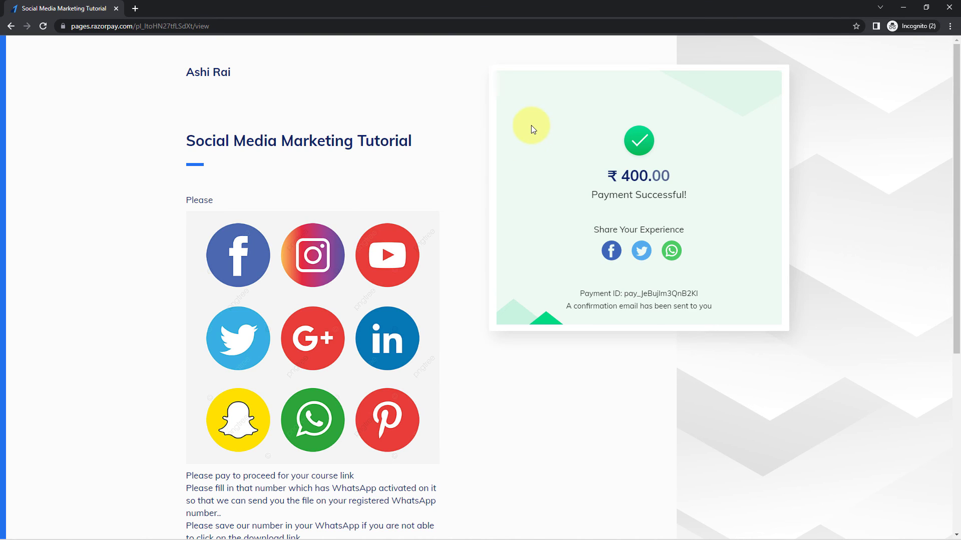
{"action": "left_click", "coordinate": [901, 7]}
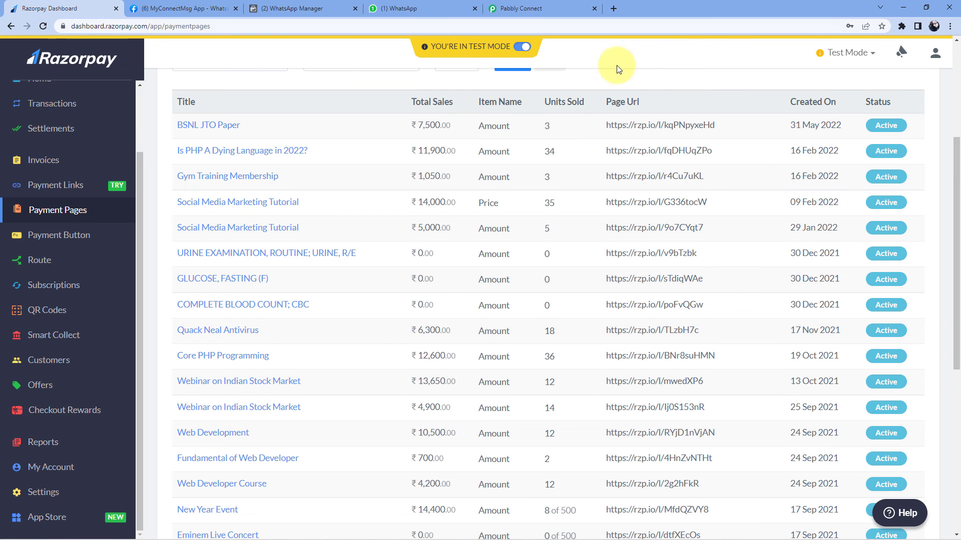
Check the new WhatsApp confirmation message showing the payer's name and Amount: Rs.400/-
{"action": "left_click", "coordinate": [400, 9]}
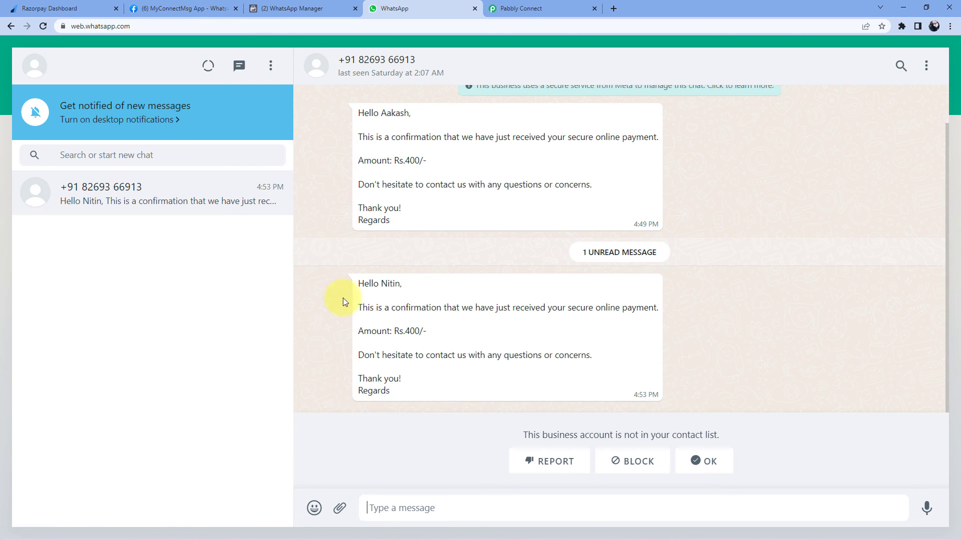
{"action": "left_click_drag", "start_coordinate": [380, 285], "coordinate": [401, 284]}
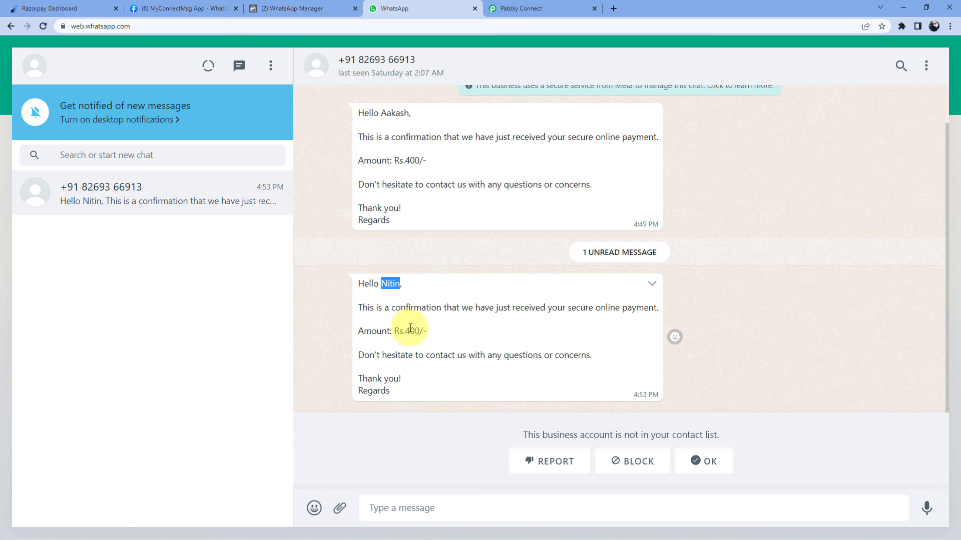
{"action": "left_click_drag", "start_coordinate": [406, 331], "coordinate": [426, 332]}
{"action": "left_click", "coordinate": [433, 331]}
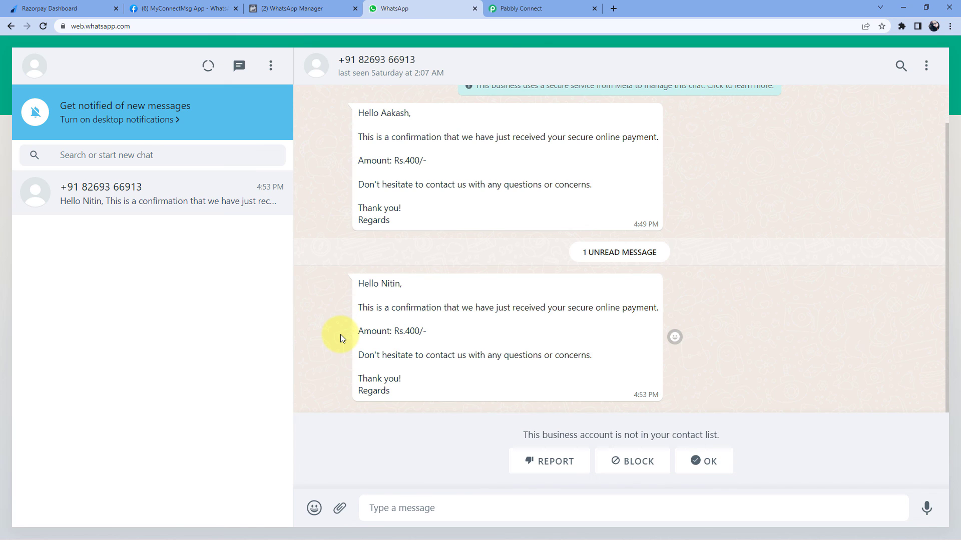
Glance back at the Razorpay payment pages and WhatsApp chat, then return to the Pabbly Connect workflow
{"action": "left_click", "coordinate": [68, 9]}
{"action": "scroll", "coordinate": [310, 98], "scroll_direction": "up", "scroll_amount": 3}
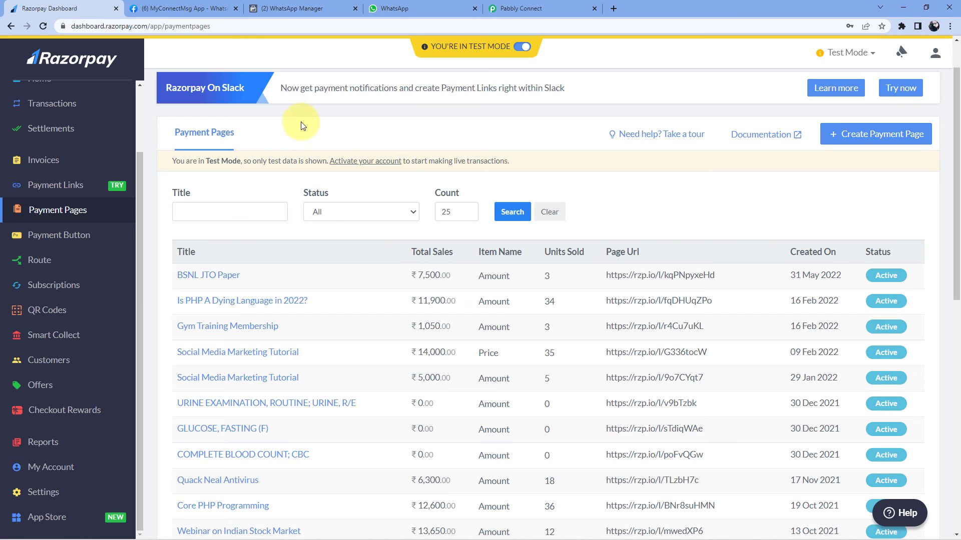
{"action": "left_click", "coordinate": [409, 20]}
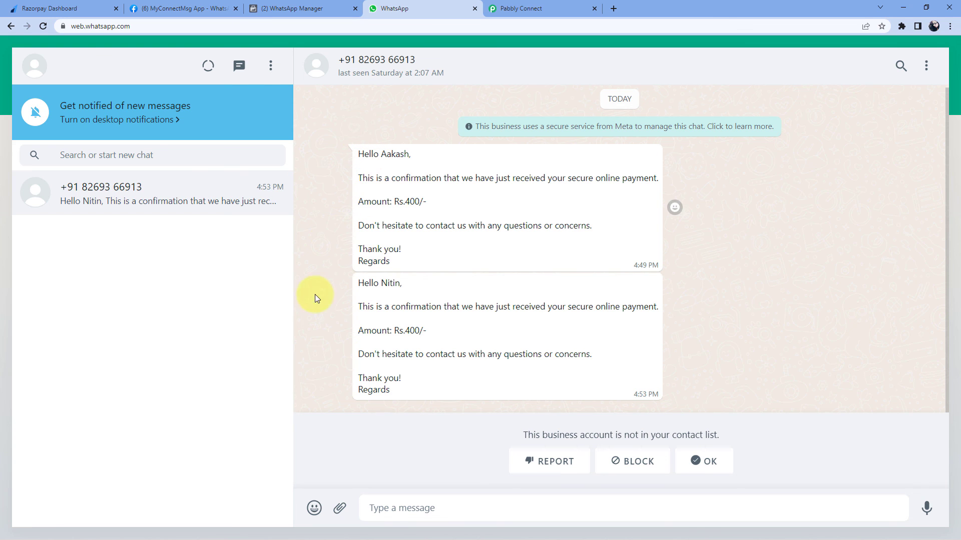
{"action": "left_click", "coordinate": [572, 8]}
{"action": "scroll", "coordinate": [792, 233], "scroll_direction": "up", "scroll_amount": 5}
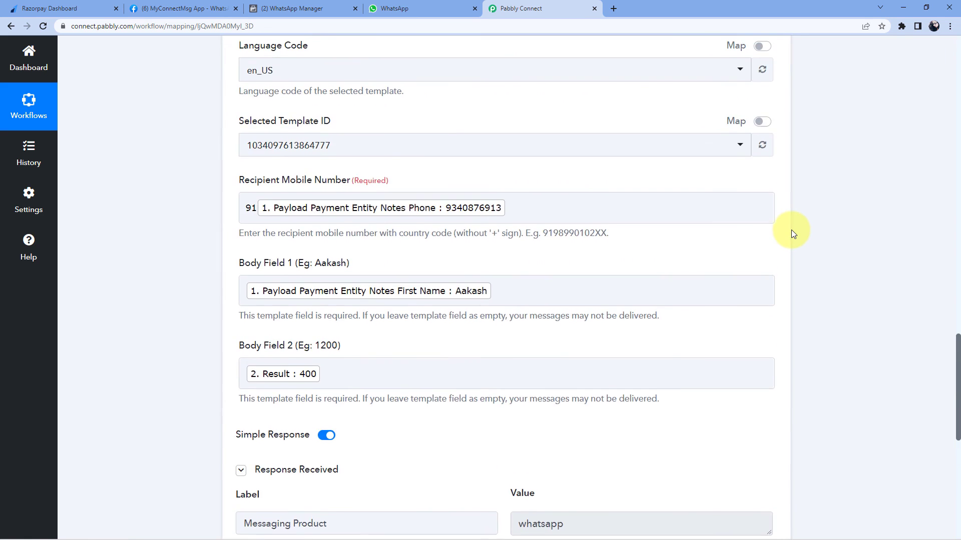
Collapse the WhatsApp Cloud API and Razorpay trigger cards, then review the Number Formatter step and ON toggle
{"action": "scroll", "coordinate": [790, 225], "scroll_direction": "up", "scroll_amount": 10}
{"action": "left_click", "coordinate": [772, 304]}
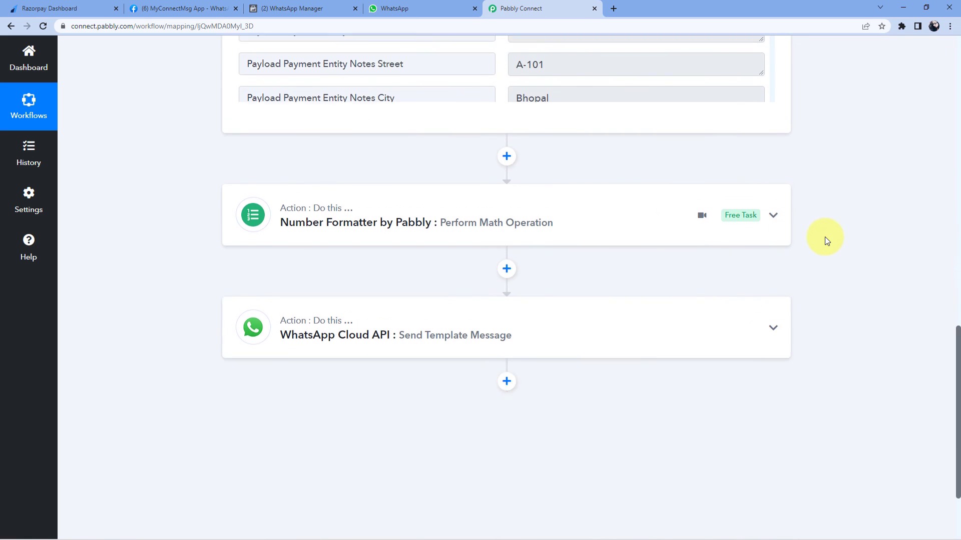
{"action": "scroll", "coordinate": [823, 245], "scroll_direction": "up", "scroll_amount": 15}
{"action": "left_click", "coordinate": [773, 213]}
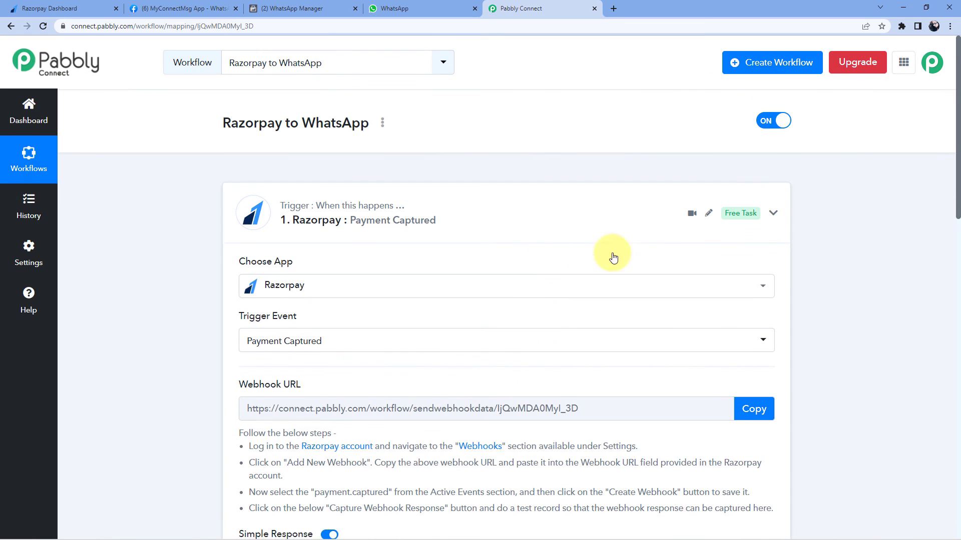
{"action": "scroll", "coordinate": [175, 220], "scroll_direction": "down", "scroll_amount": 1}
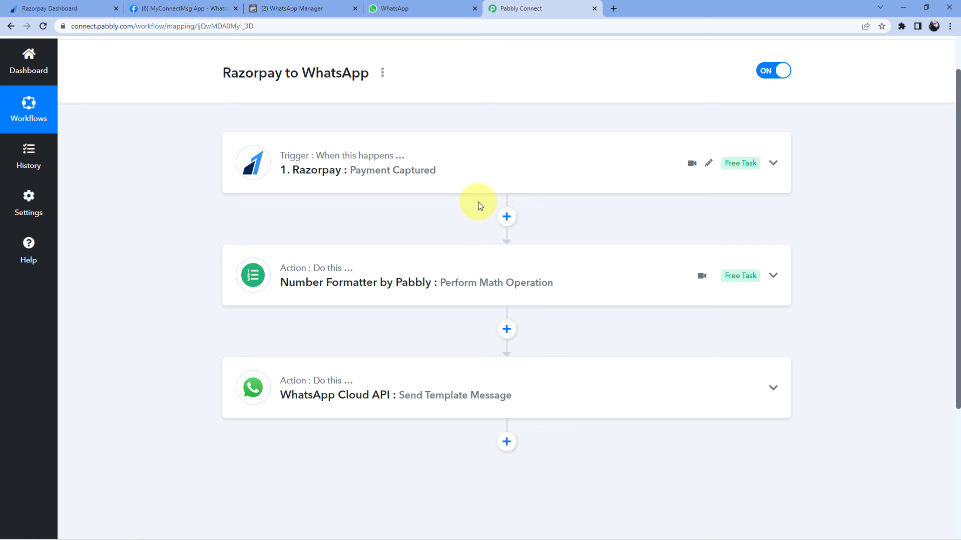
{"action": "scroll", "coordinate": [217, 193], "scroll_direction": "down", "scroll_amount": 1}
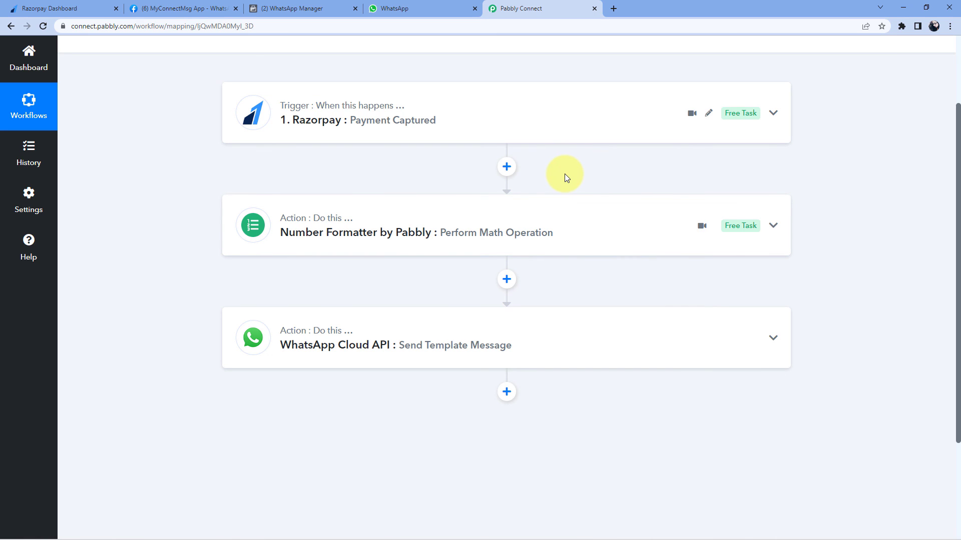
{"action": "scroll", "coordinate": [426, 166], "scroll_direction": "down", "scroll_amount": 1}
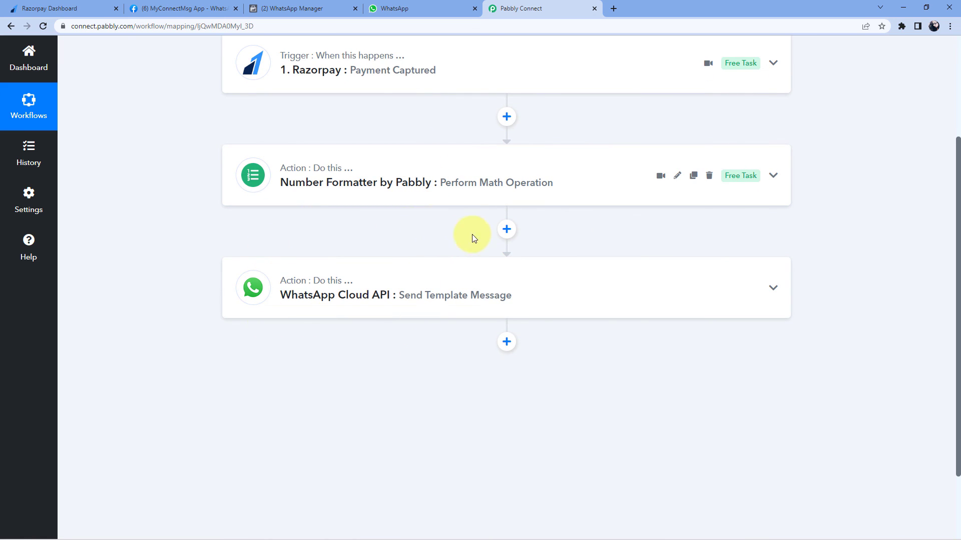
{"action": "scroll", "coordinate": [665, 239], "scroll_direction": "up", "scroll_amount": 2}
{"action": "scroll", "coordinate": [638, 233], "scroll_direction": "up", "scroll_amount": 1}
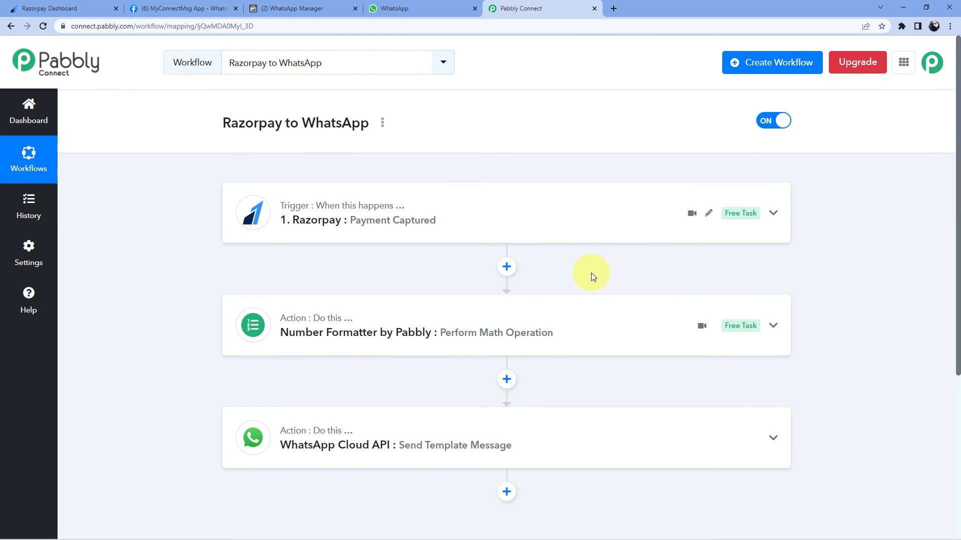